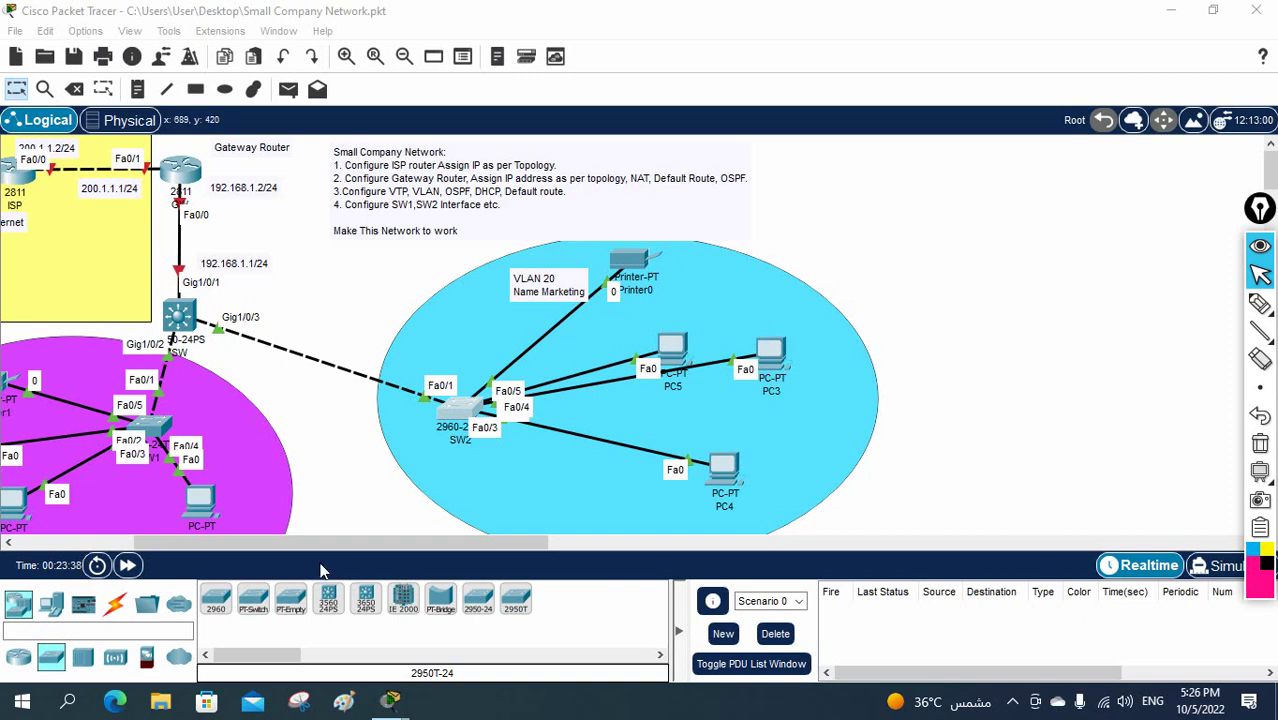
# Step: Open the SW1 switch's command line in the VLAN 10 area, widen its window and enter global configuration mode with config t
pyautogui.moveTo(320, 543); pyautogui.dragTo(268, 545)
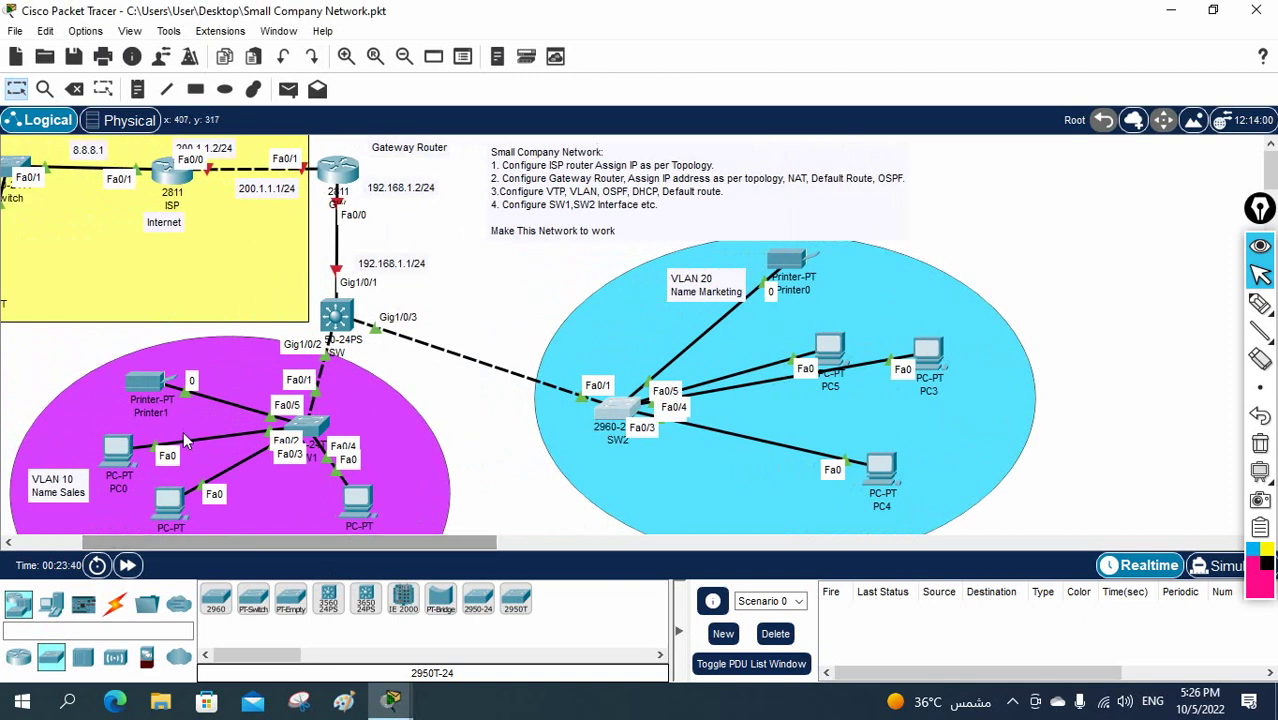
pyautogui.scroll(-1, 250, 474)
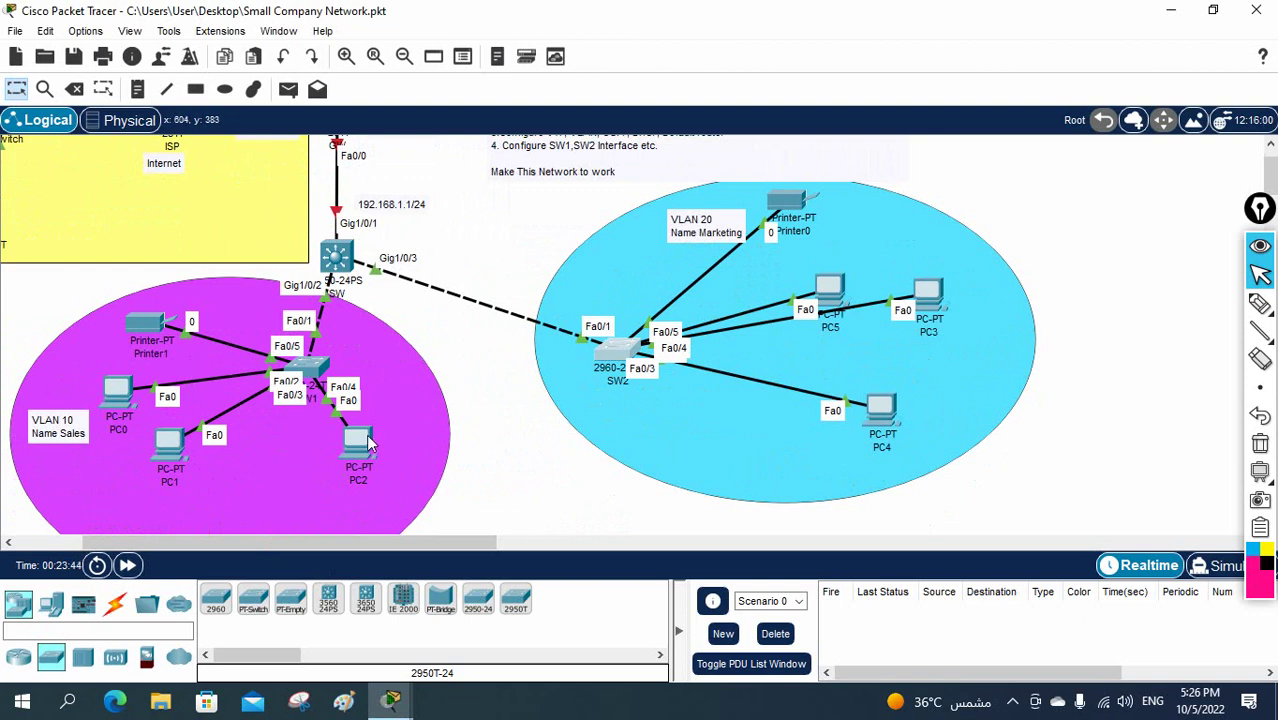
pyautogui.click(296, 370)
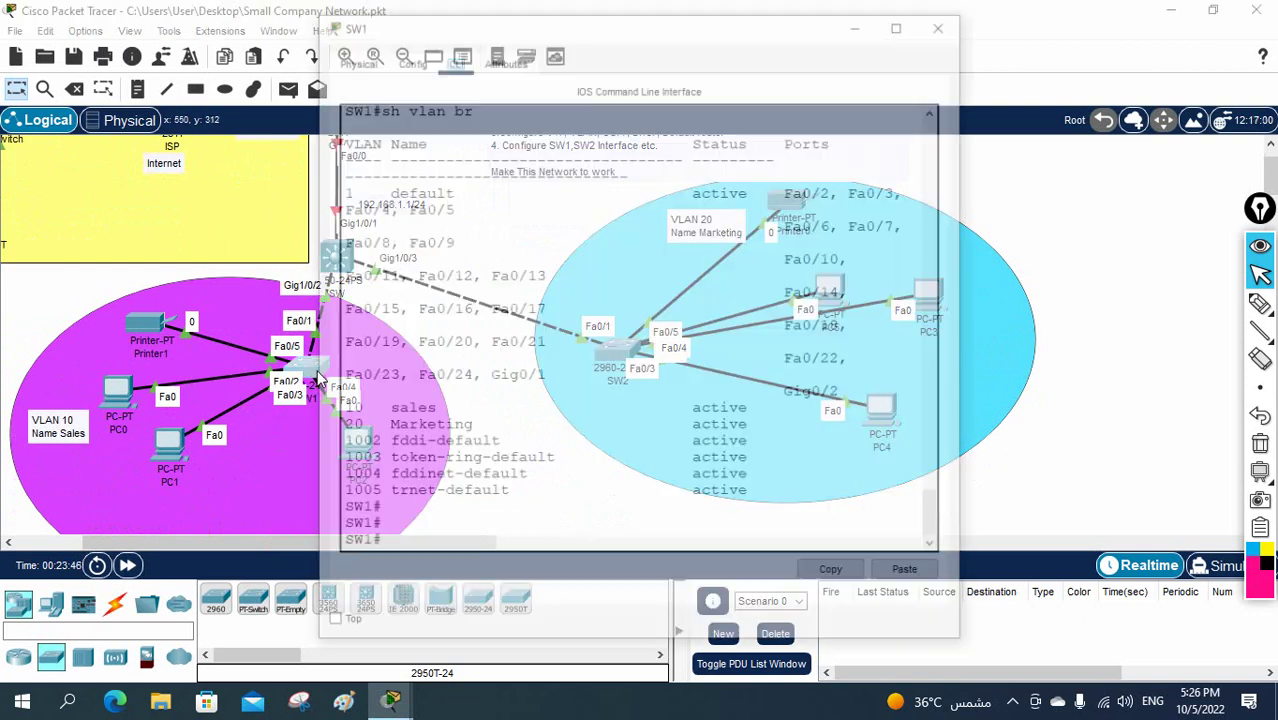
pyautogui.moveTo(415, 37); pyautogui.dragTo(694, 52)
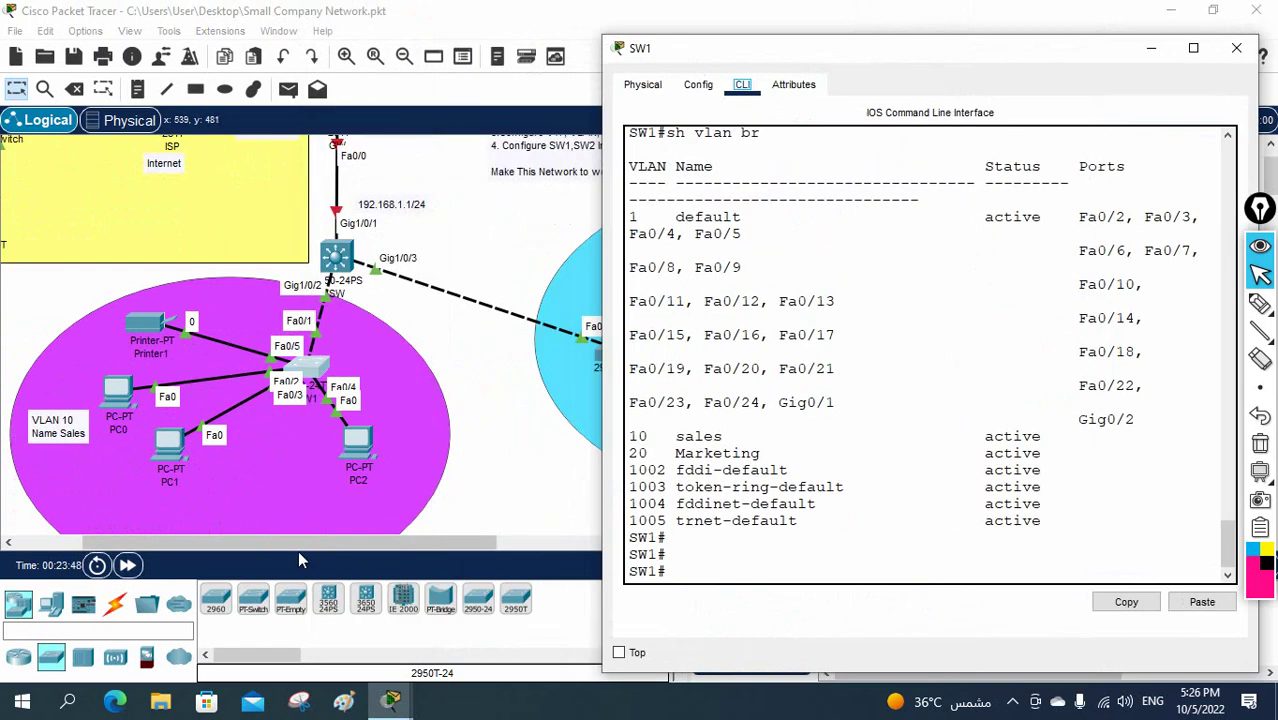
pyautogui.moveTo(302, 541); pyautogui.dragTo(334, 545)
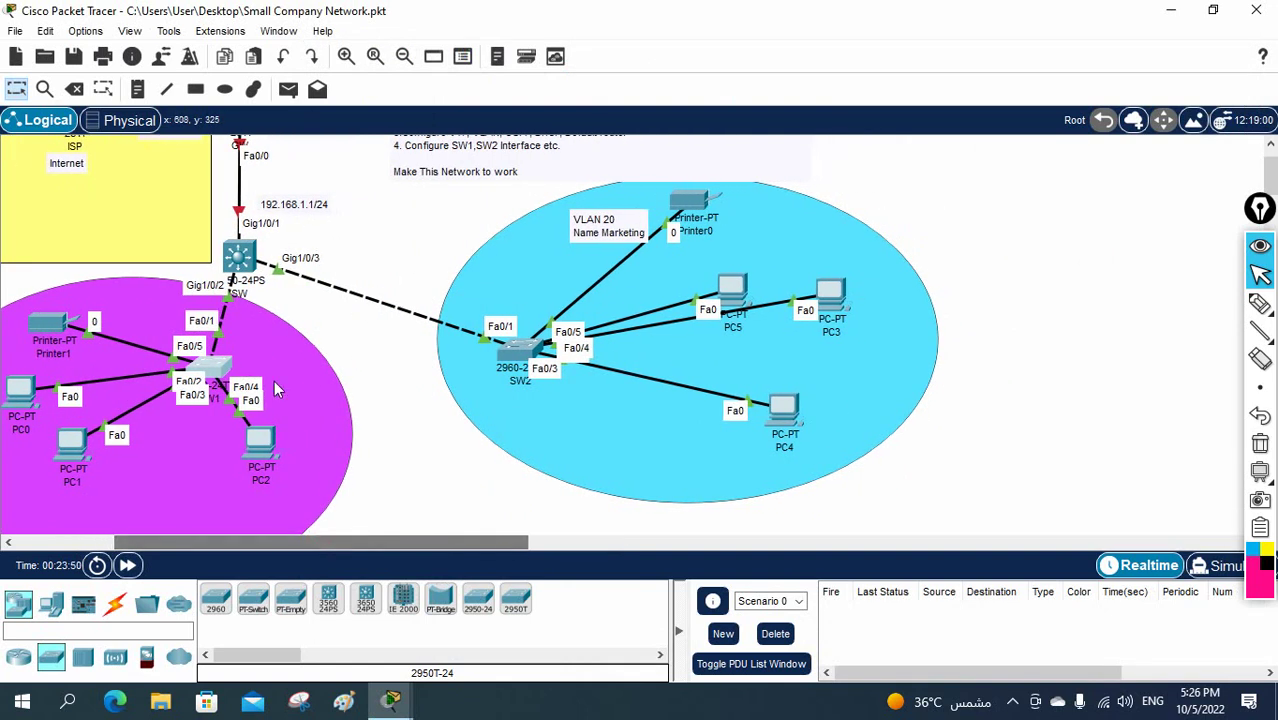
pyautogui.click(226, 378)
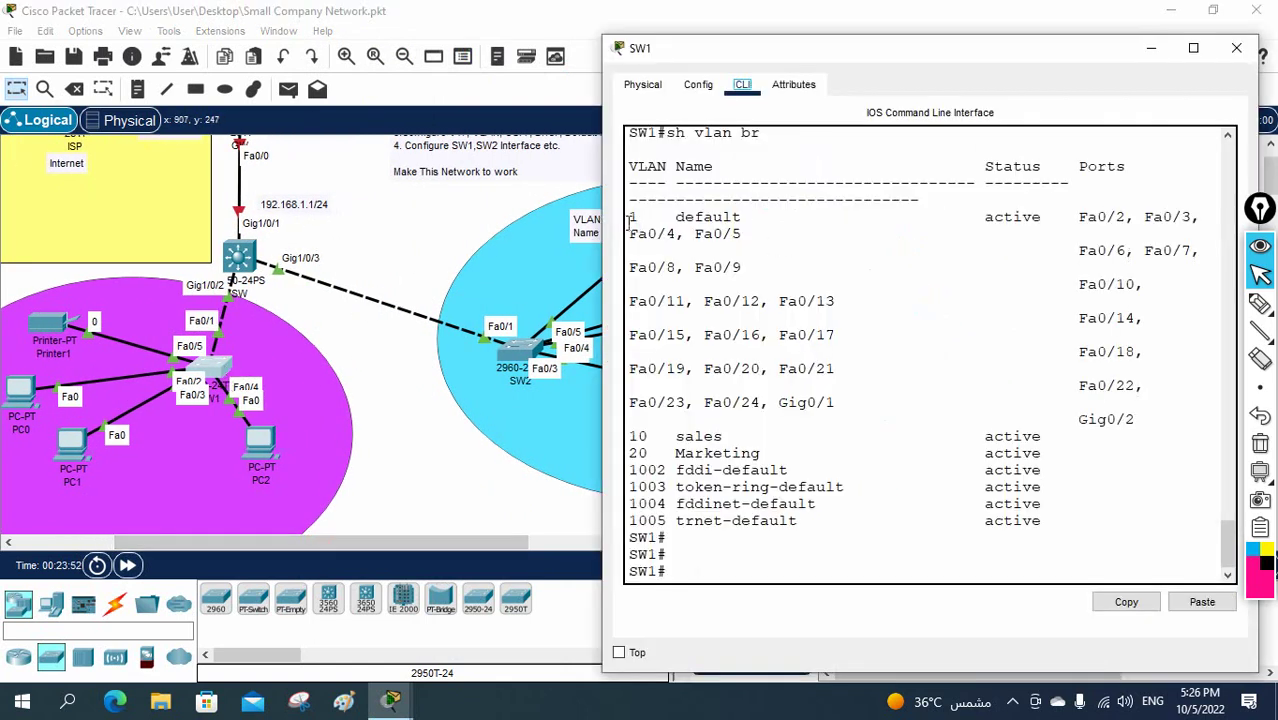
pyautogui.moveTo(602, 222); pyautogui.dragTo(443, 218)
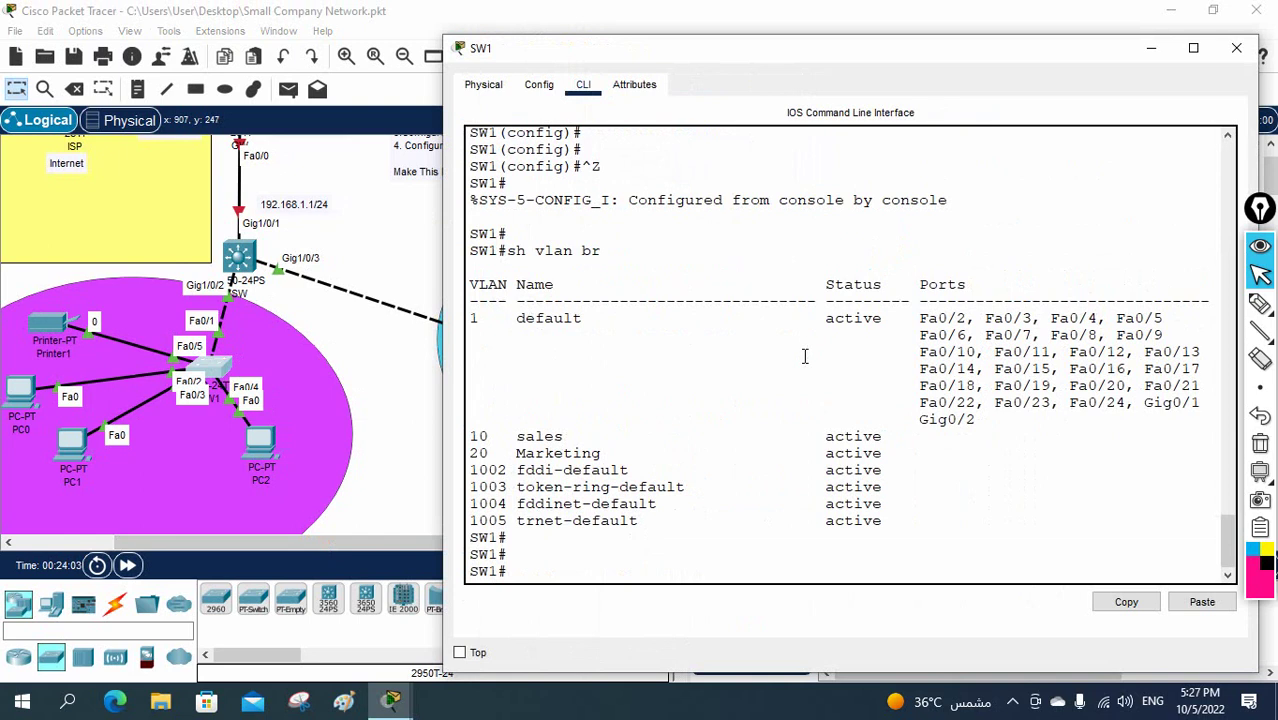
pyautogui.write('config t')
pyautogui.press('Return')
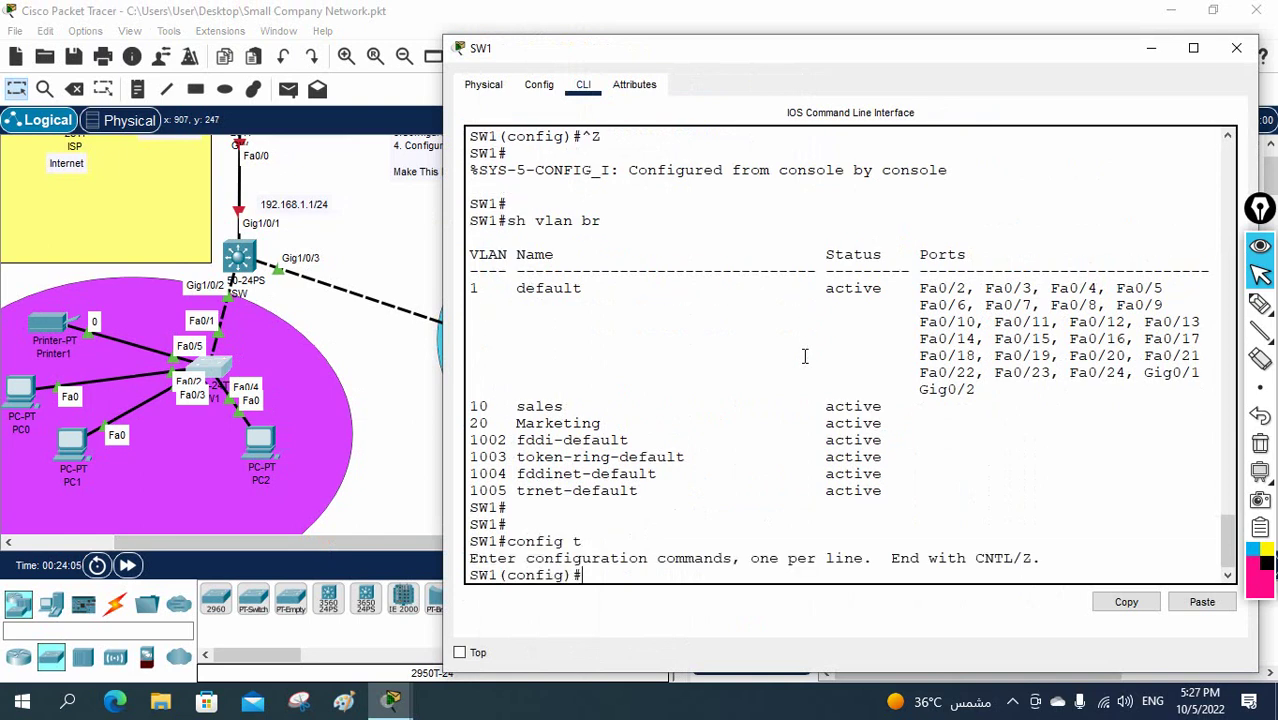
# Step: Enter interface configuration for SW1's uplink port f0/1
pyautogui.write('int r')
pyautogui.press('Tab')
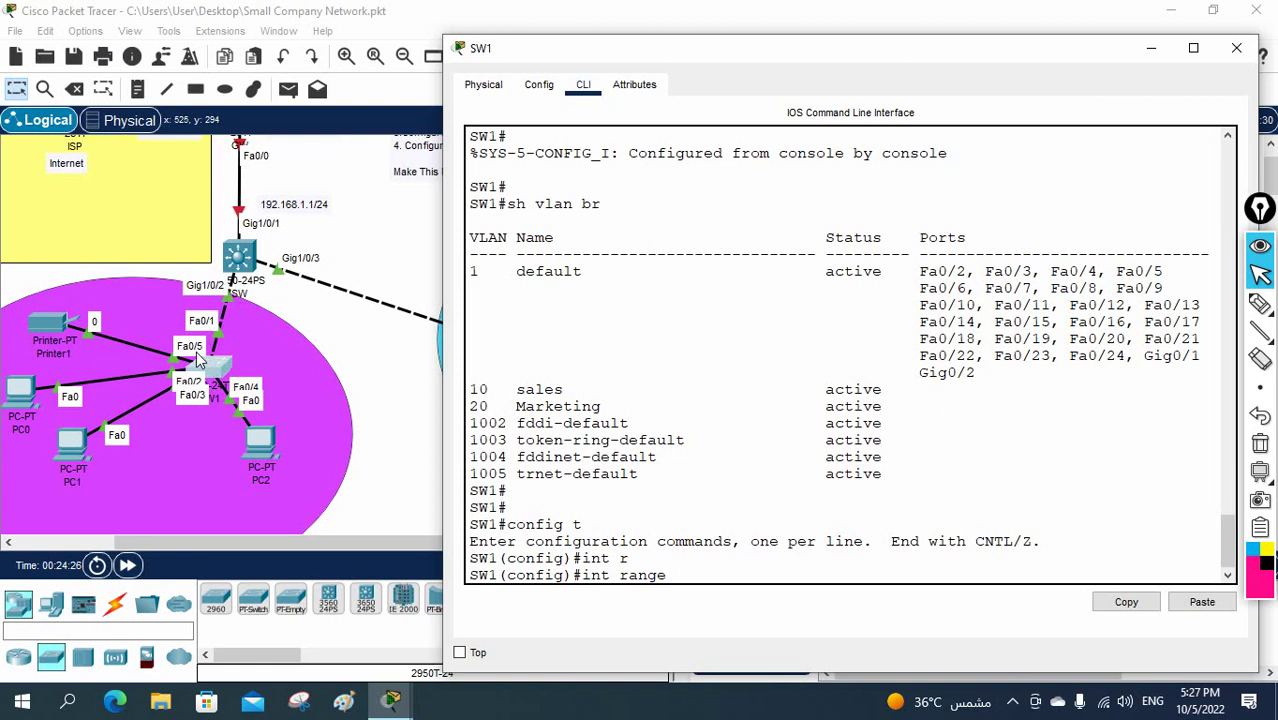
pyautogui.press('BackSpace')
pyautogui.press('BackSpace')
pyautogui.press('BackSpace')
pyautogui.press('BackSpace')
pyautogui.press('BackSpace')
pyautogui.write('f0/1')
pyautogui.press('Return')
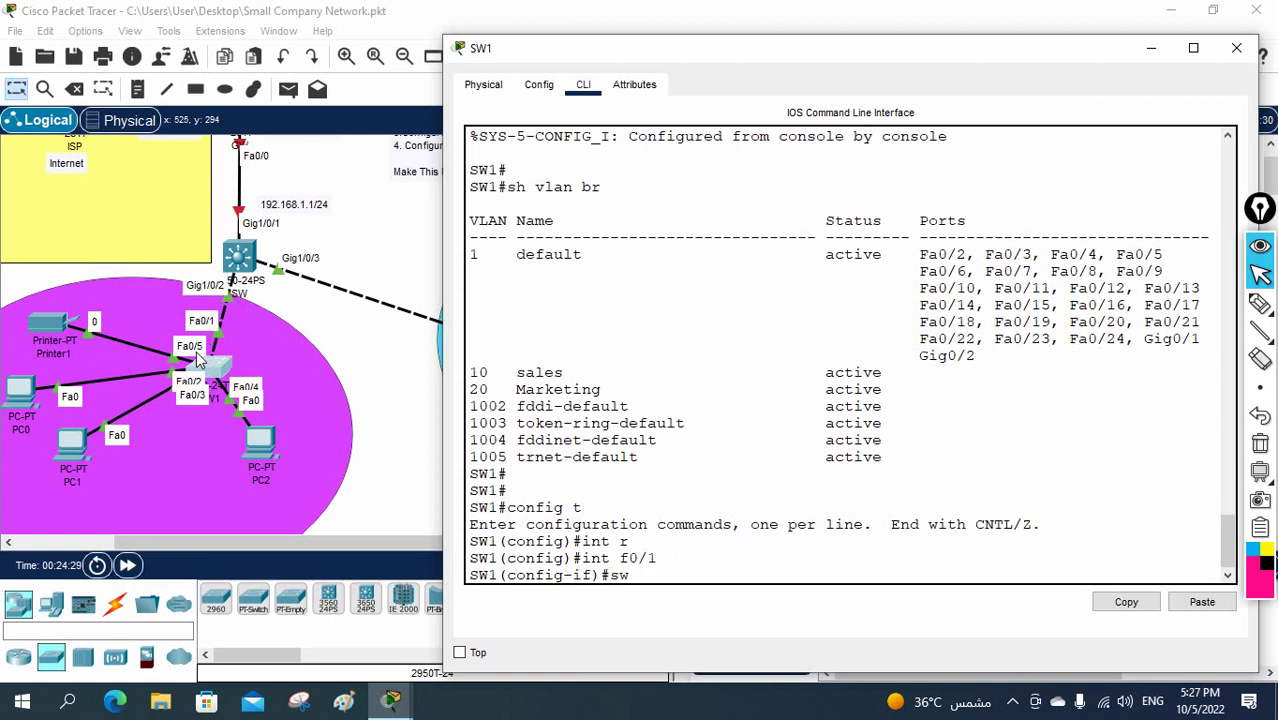
# Step: Set SW1's port f0/1 to trunk with the command switchport mode trunk
pyautogui.write('sw')
pyautogui.press('Tab')
pyautogui.write('m')
pyautogui.press('Tab')
pyautogui.write('tr')
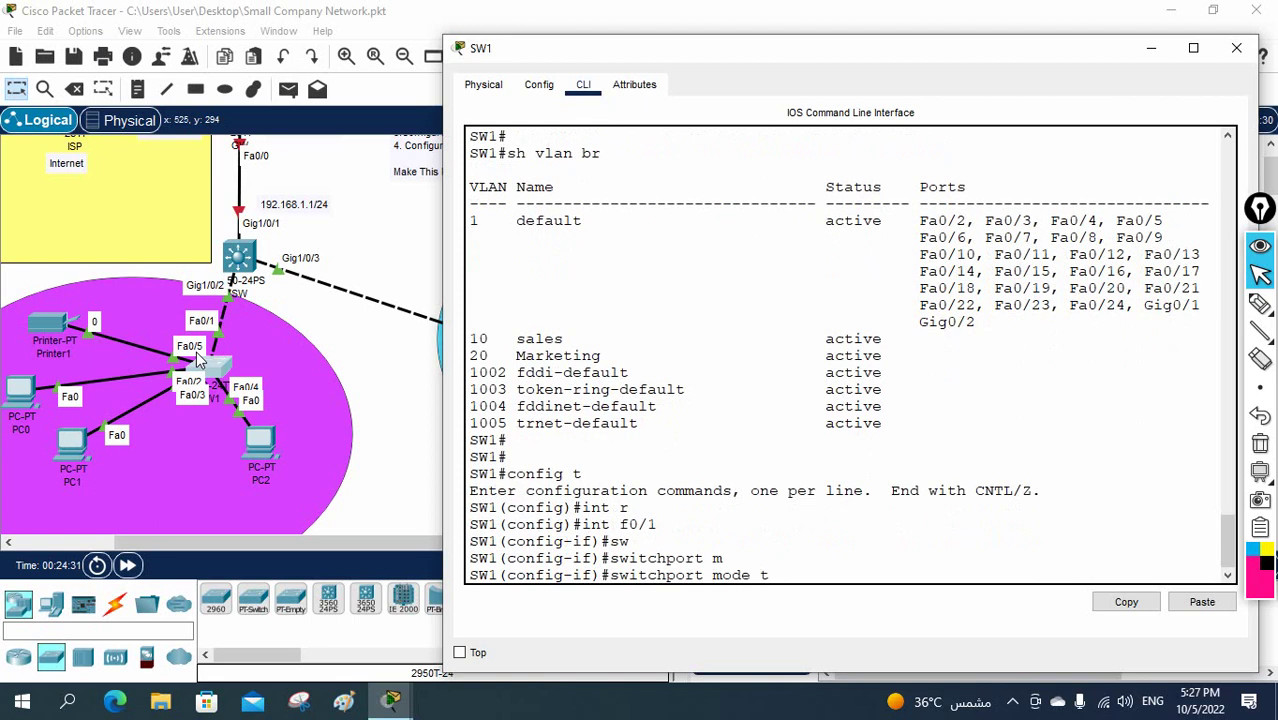
pyautogui.press('Tab')
pyautogui.press('Return')
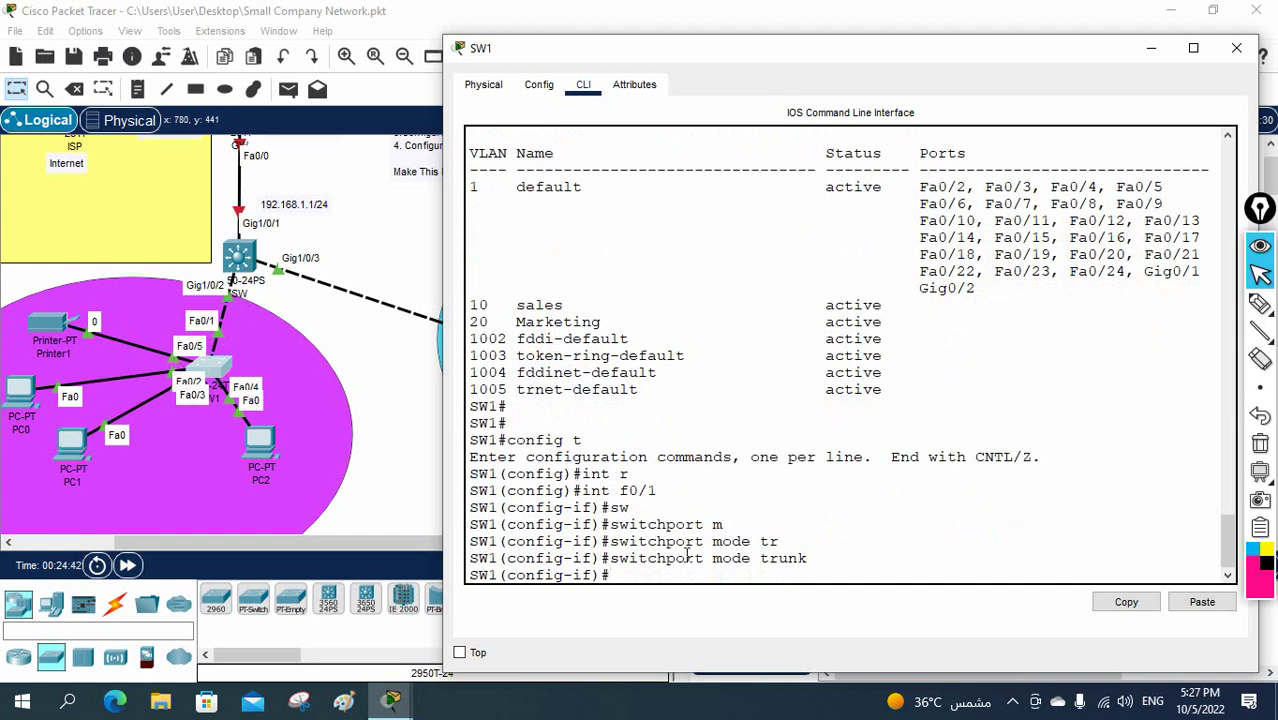
# Step: Exit the f0/1 interface configuration and select the interface range f0/2-5 on SW1
pyautogui.write('int r')
pyautogui.press('Tab')
pyautogui.press('BackSpace')
pyautogui.press('BackSpace')
pyautogui.press('BackSpace')
pyautogui.press('BackSpace')
pyautogui.write('ex')
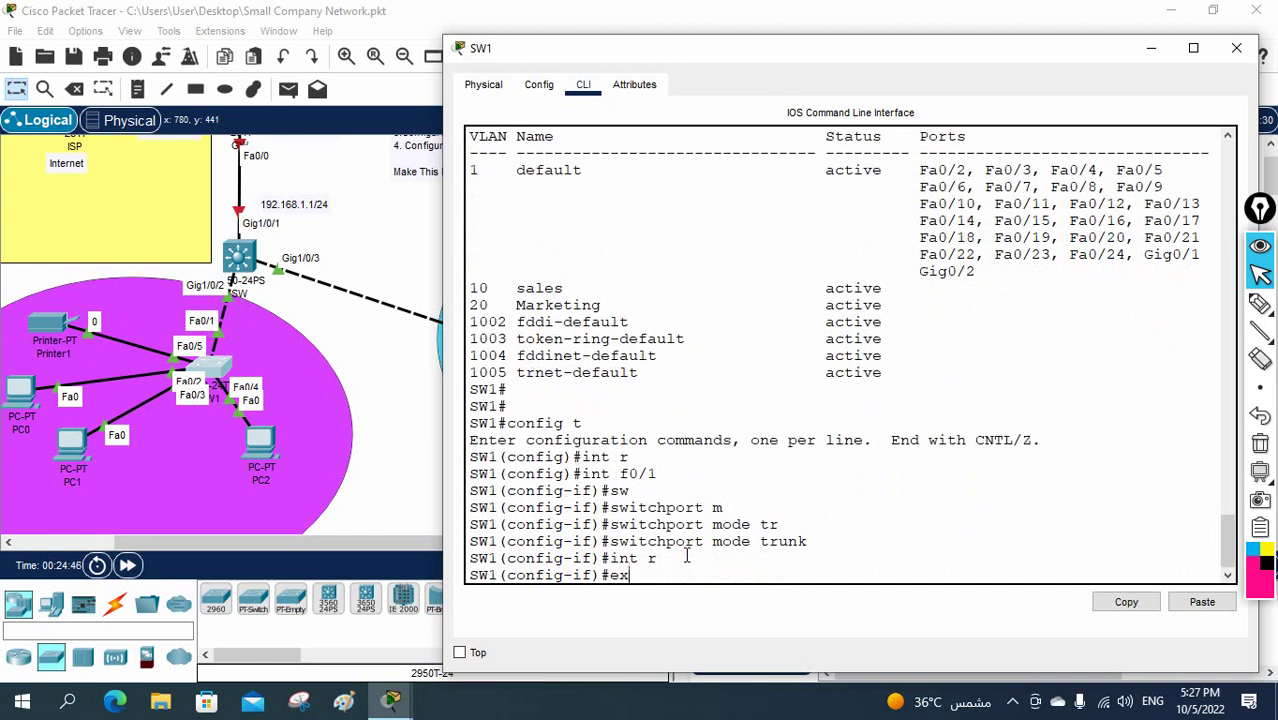
pyautogui.write('it')
pyautogui.press('Return')
pyautogui.write('int r')
pyautogui.press('Tab')
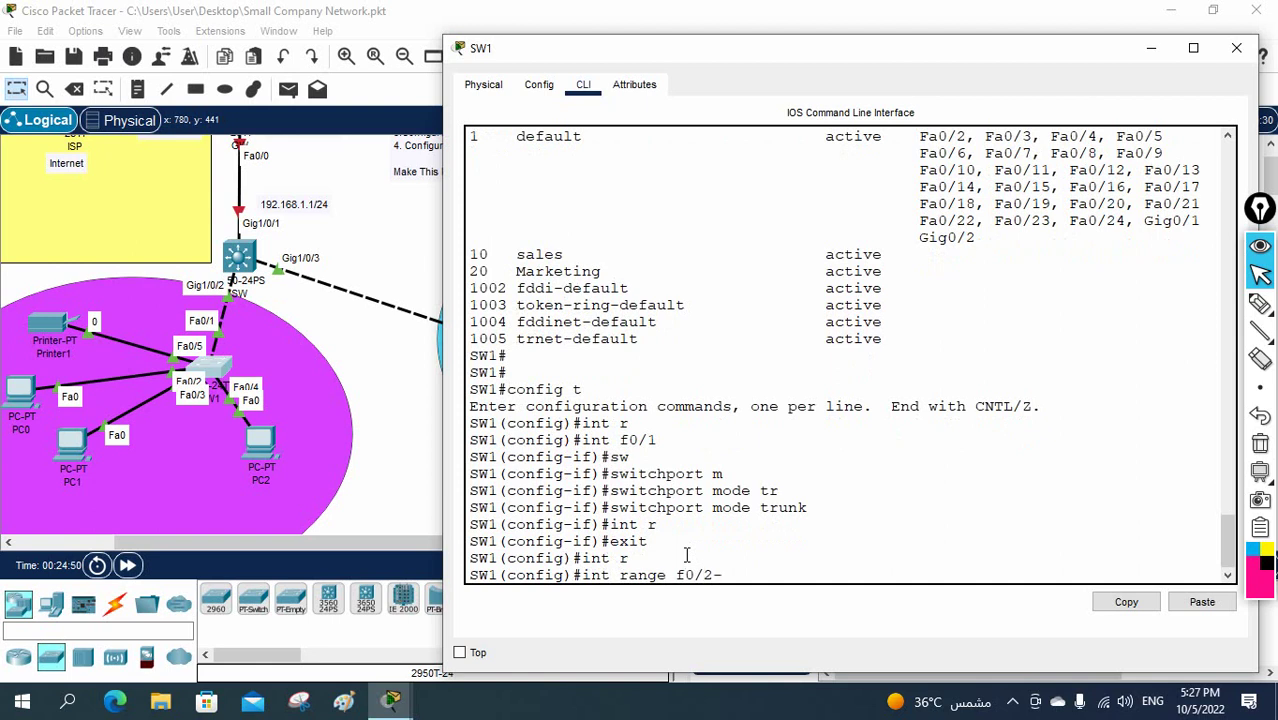
pyautogui.write('f0/2-5')
pyautogui.press('Return')
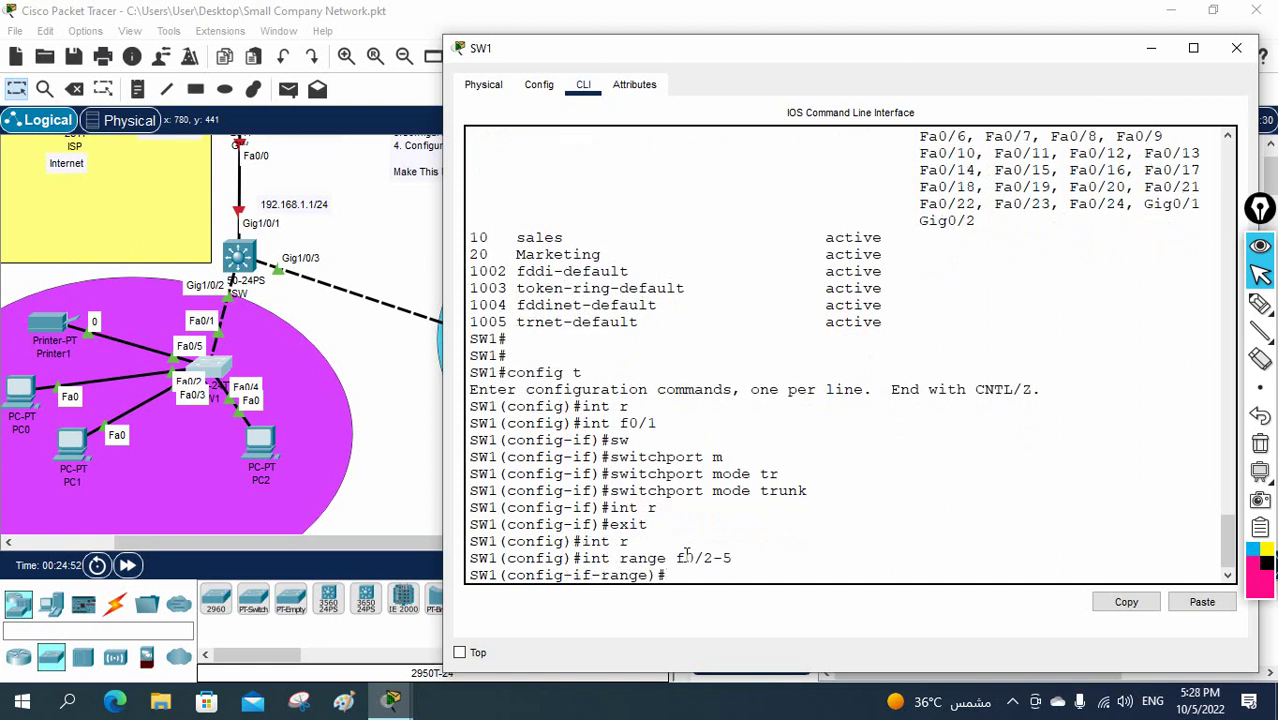
# Step: Rearrange PC1, PC0, PC2 and Printer1 in the VLAN 10 area so the port labels around SW1 are easier to read
pyautogui.click(120, 428)
pyautogui.moveTo(72, 442); pyautogui.dragTo(163, 475)
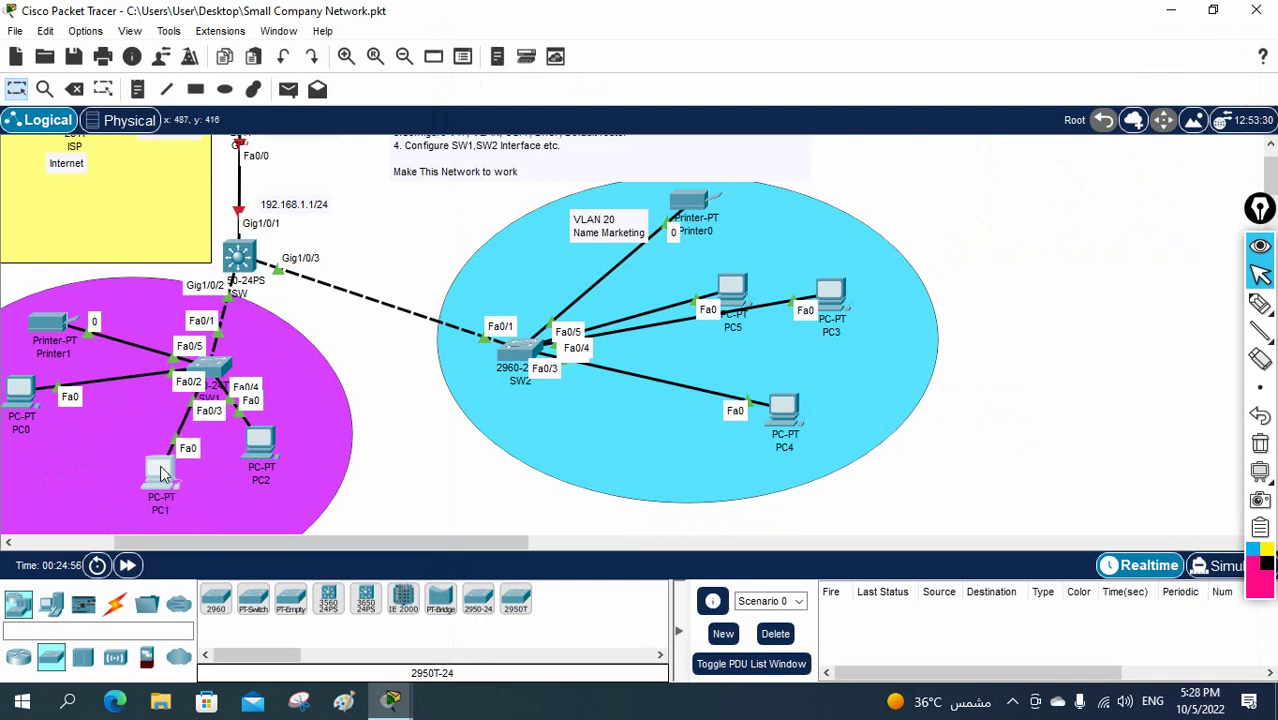
pyautogui.moveTo(20, 393)
pyautogui.mouseDown()
pyautogui.moveTo(63, 436)
pyautogui.moveTo(55, 428)
pyautogui.mouseUp()
pyautogui.moveTo(261, 446); pyautogui.dragTo(275, 436)
pyautogui.moveTo(48, 325)
pyautogui.mouseDown()
pyautogui.moveTo(55, 306)
pyautogui.moveTo(55, 328)
pyautogui.mouseUp()
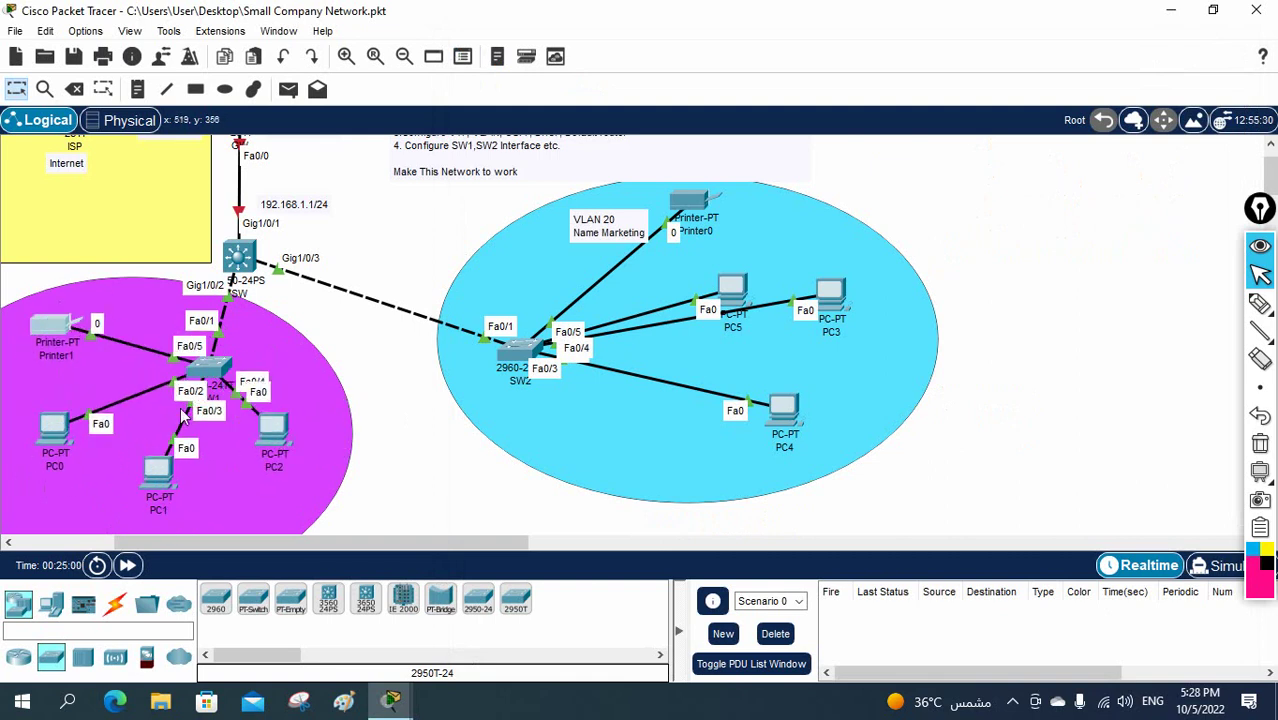
# Step: Return to SW1's command line and set the port range f0/2-5 to access with switchport mode access
pyautogui.click(216, 368)
pyautogui.moveTo(735, 558); pyautogui.dragTo(578, 558)
pyautogui.click(877, 507)
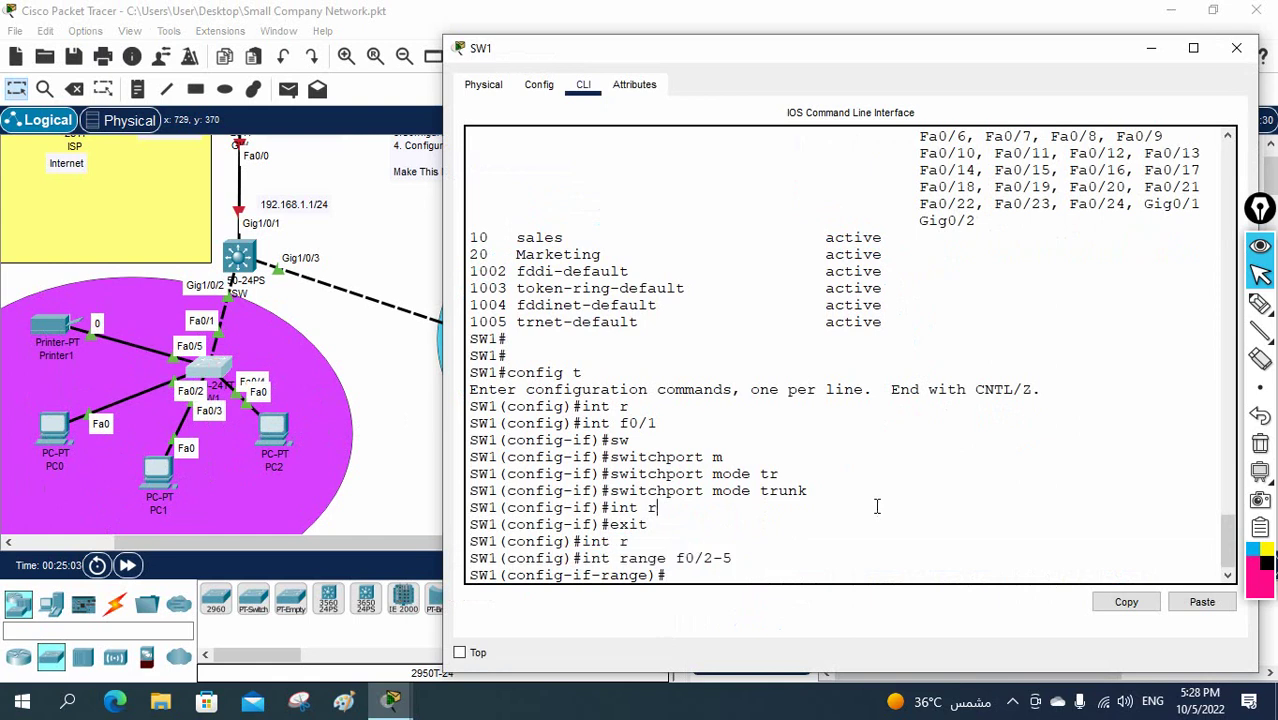
pyautogui.press('Tab')
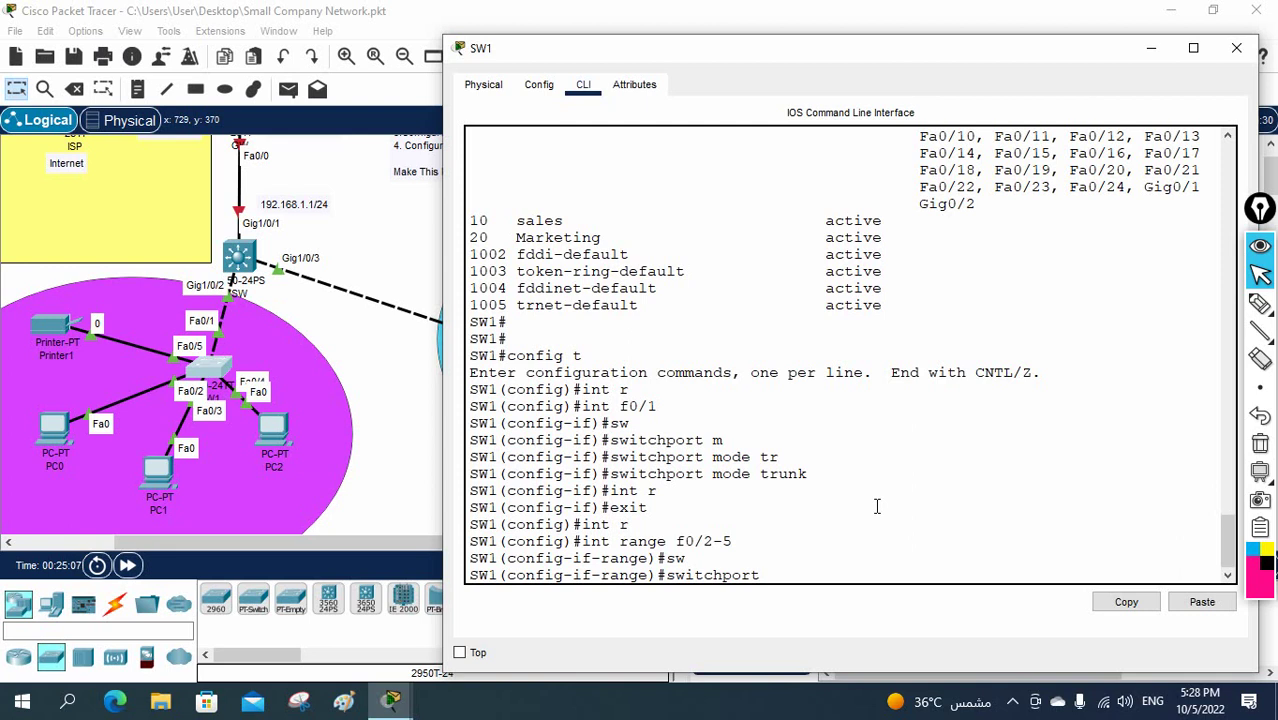
pyautogui.write('mo')
pyautogui.press('Tab')
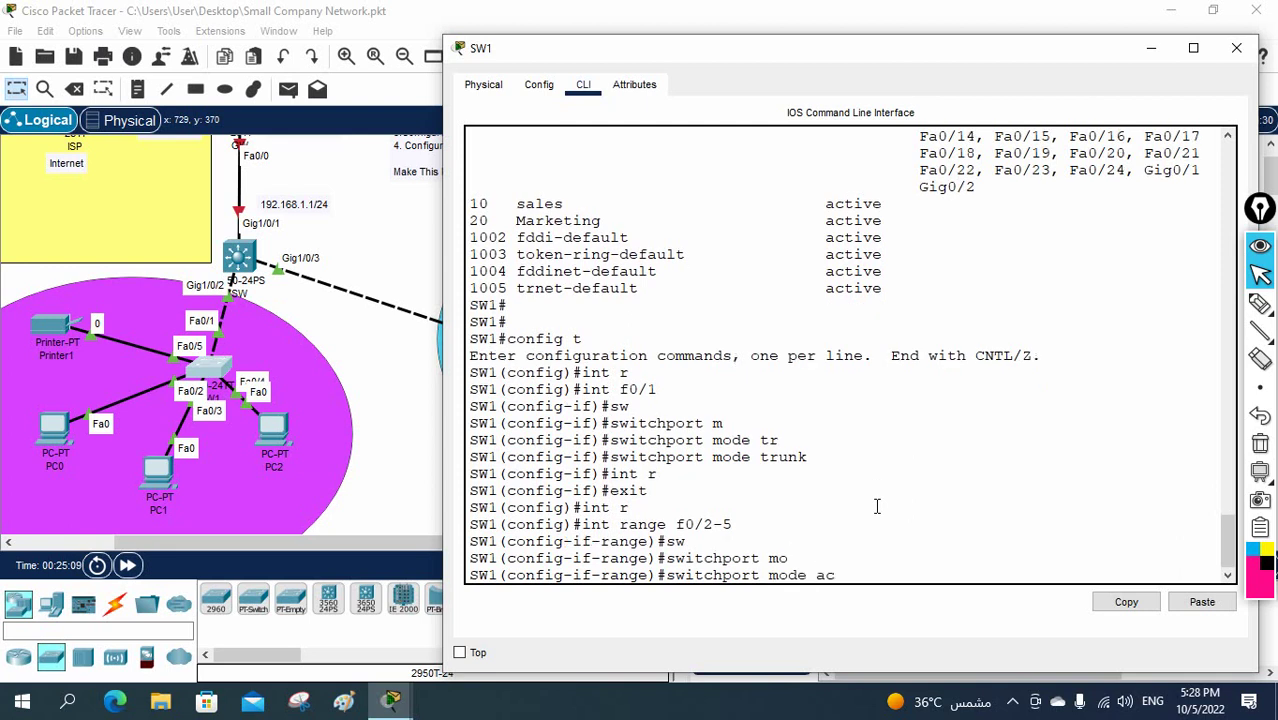
pyautogui.write('c')
pyautogui.press('Tab')
pyautogui.press('Return')
# Step: Assign SW1's ports f0/2-5 to the Sales VLAN with switchport access vlan 10, checking the VLAN label in the topology
pyautogui.write('sw')
pyautogui.press('Tab')
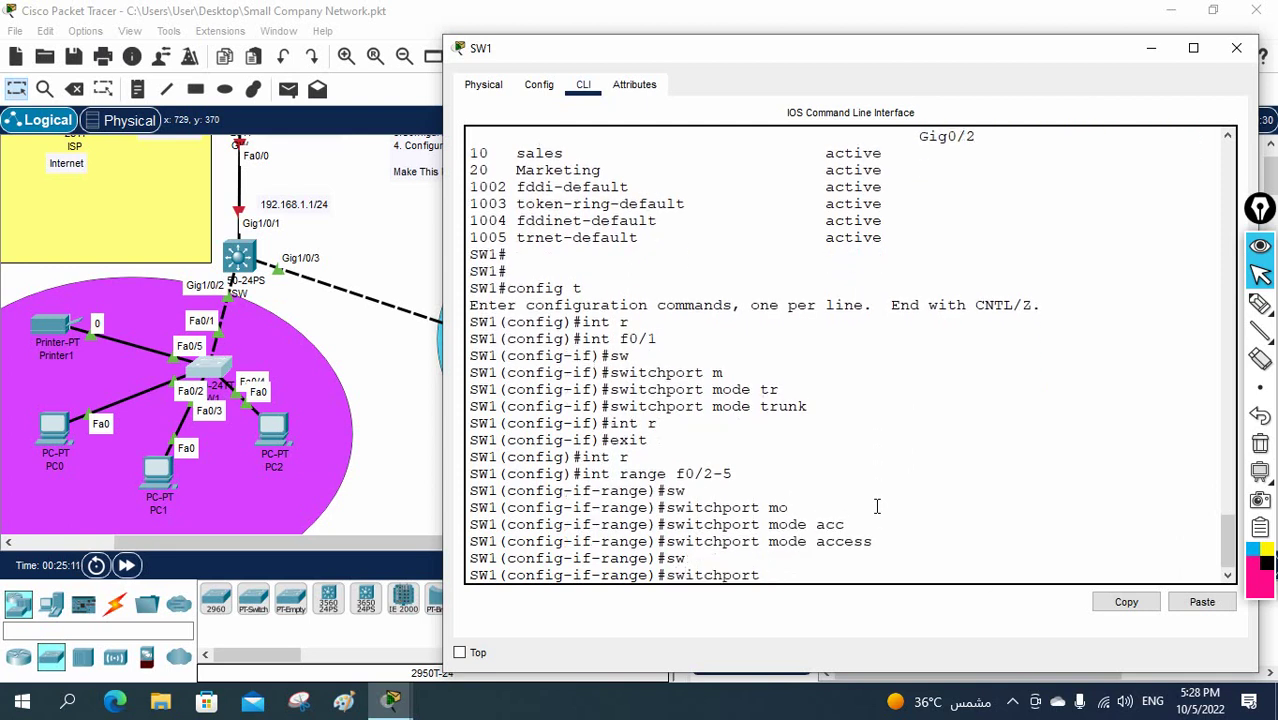
pyautogui.write('acc')
pyautogui.press('Tab')
pyautogui.write('vlan')
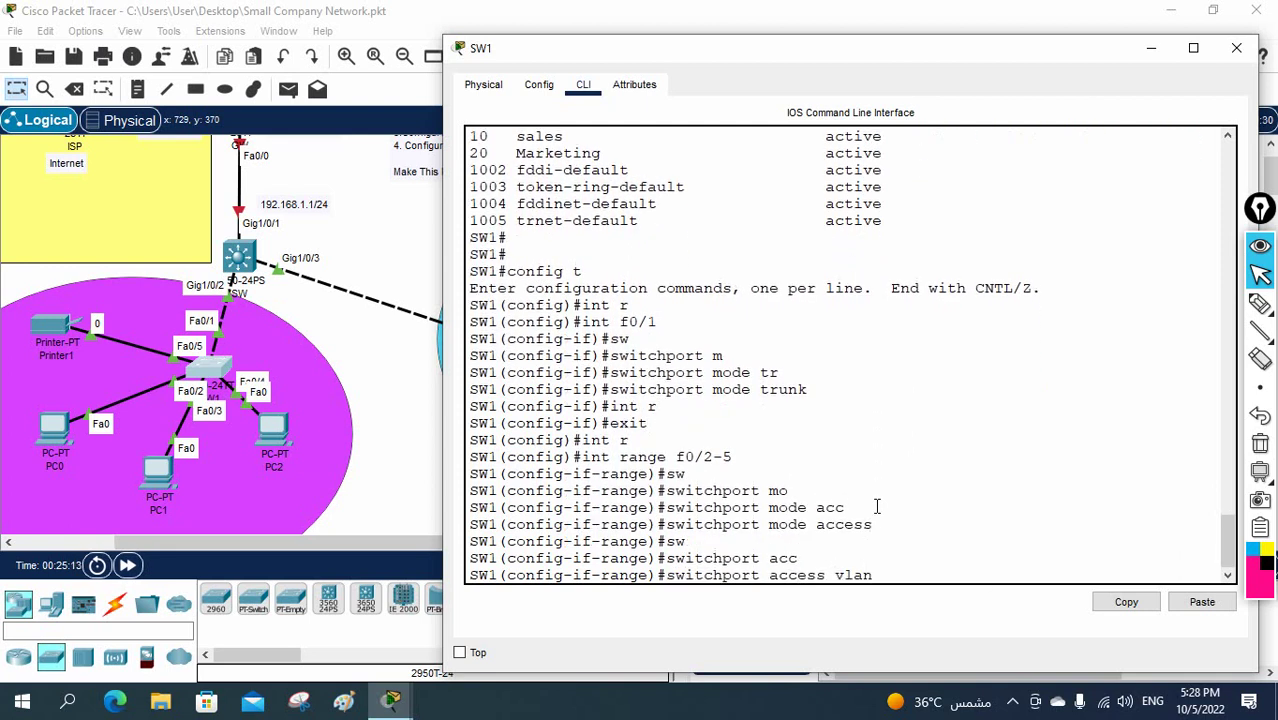
pyautogui.write(' 10')
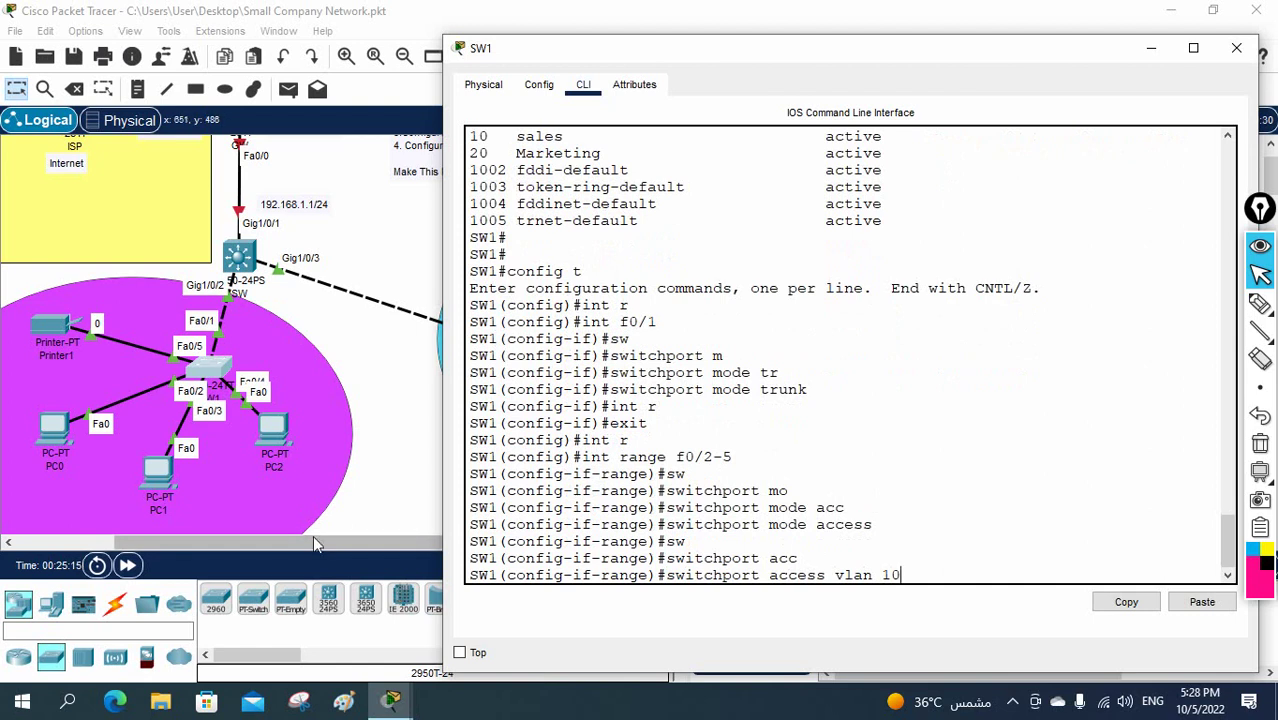
pyautogui.moveTo(312, 547); pyautogui.dragTo(210, 547)
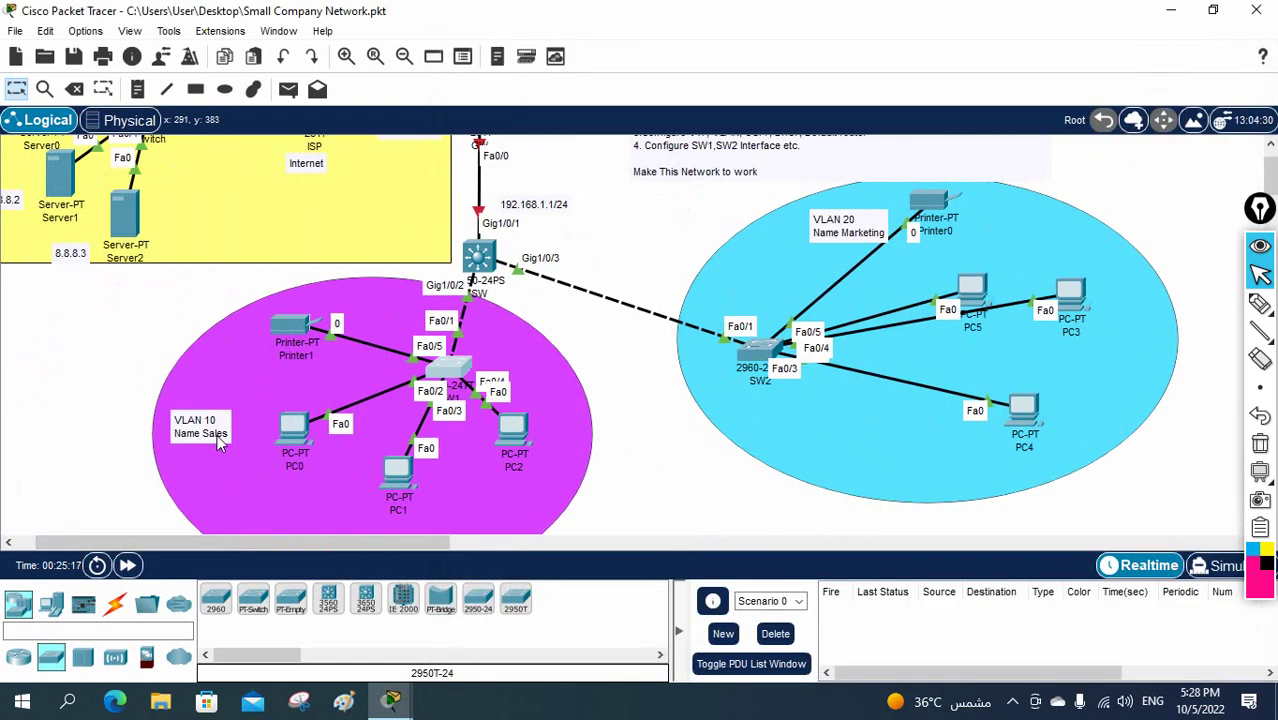
pyautogui.click(452, 370)
pyautogui.press('Return')
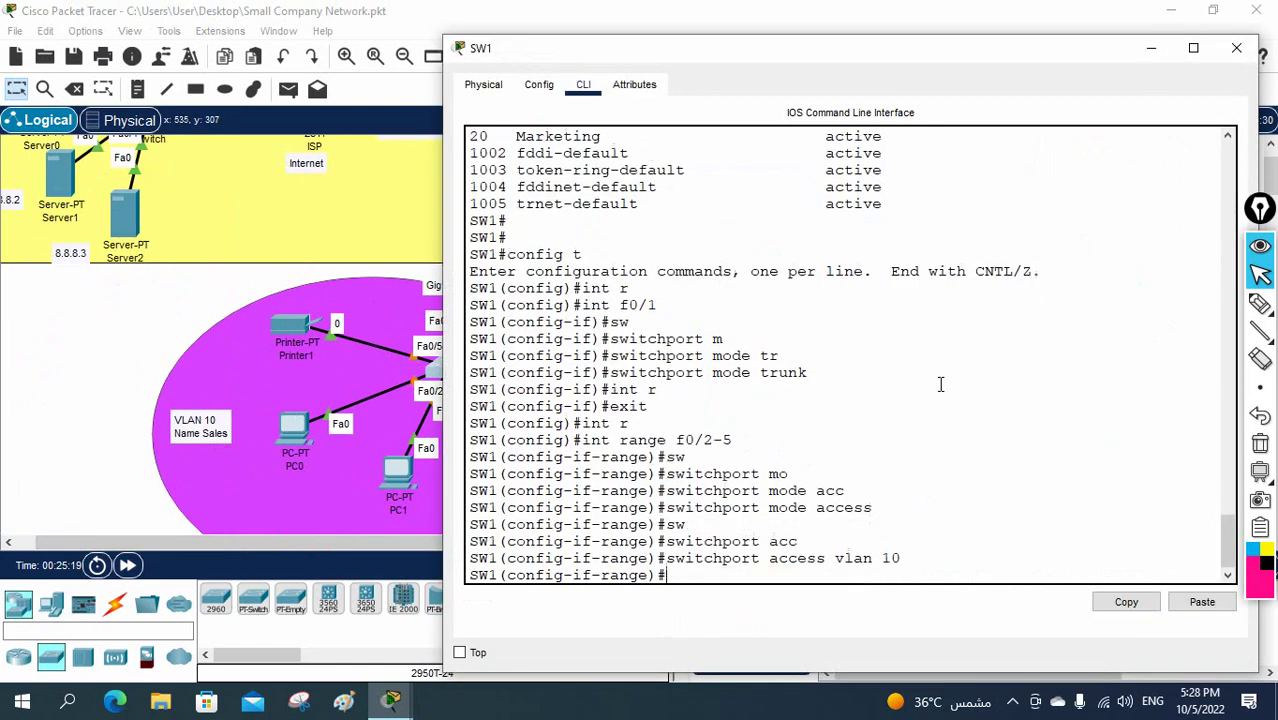
# Step: Leave configuration mode on SW1 and save the configuration with wr
pyautogui.hotkey('ctrl', 'z')
pyautogui.press('Return')
pyautogui.press('Return')
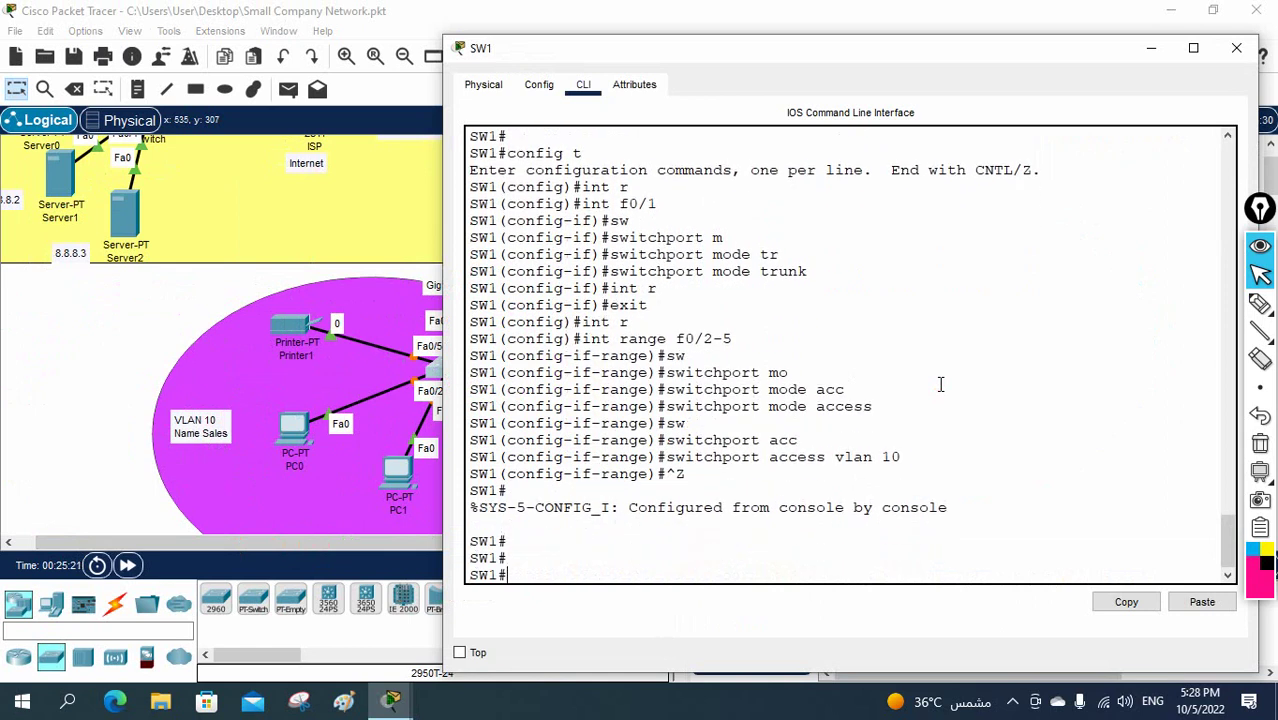
pyautogui.write('wr')
pyautogui.press('Return')
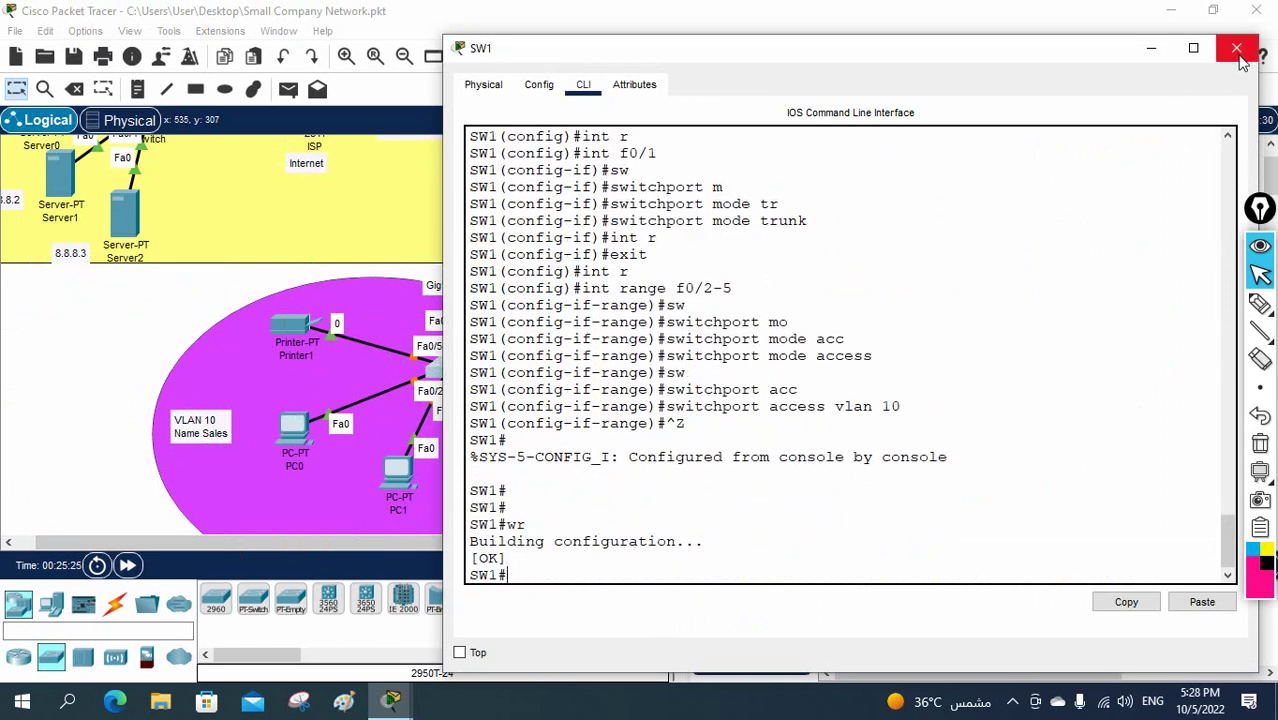
# Step: Review the interface range and access VLAN commands entered on SW1, and close the switch's window
pyautogui.moveTo(750, 290); pyautogui.dragTo(588, 290)
pyautogui.click(663, 408)
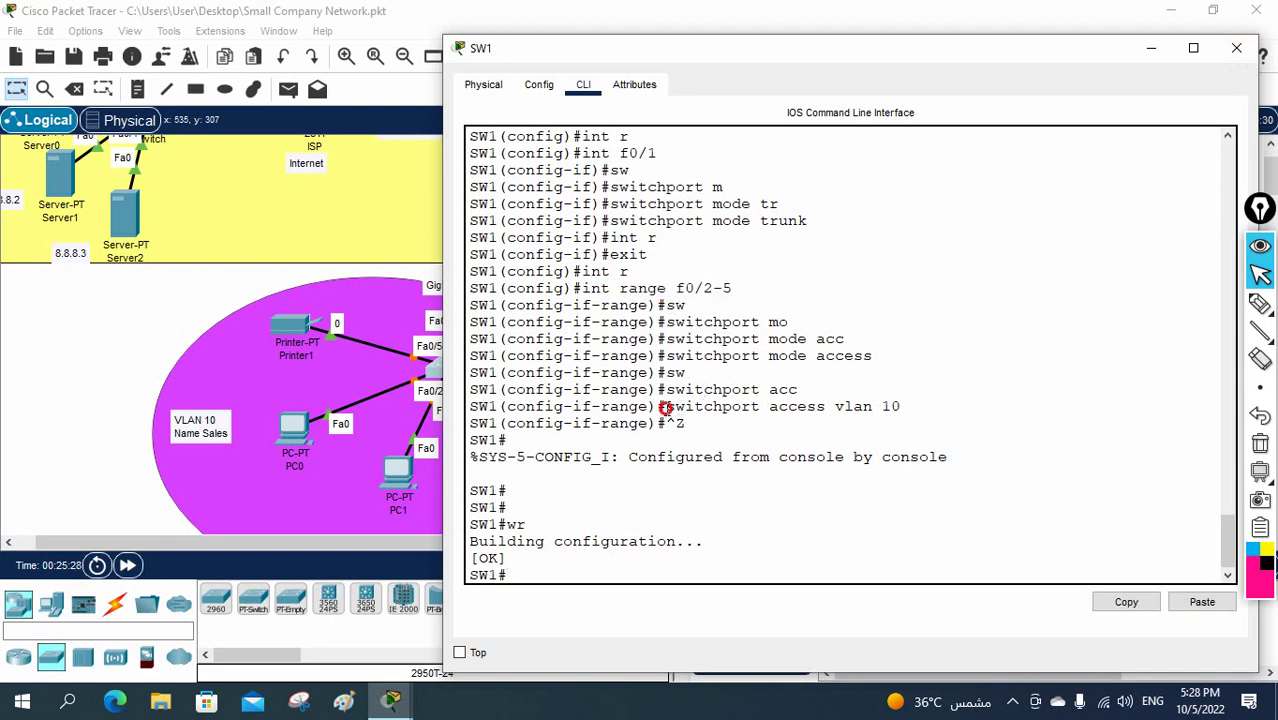
pyautogui.moveTo(663, 408); pyautogui.dragTo(900, 404)
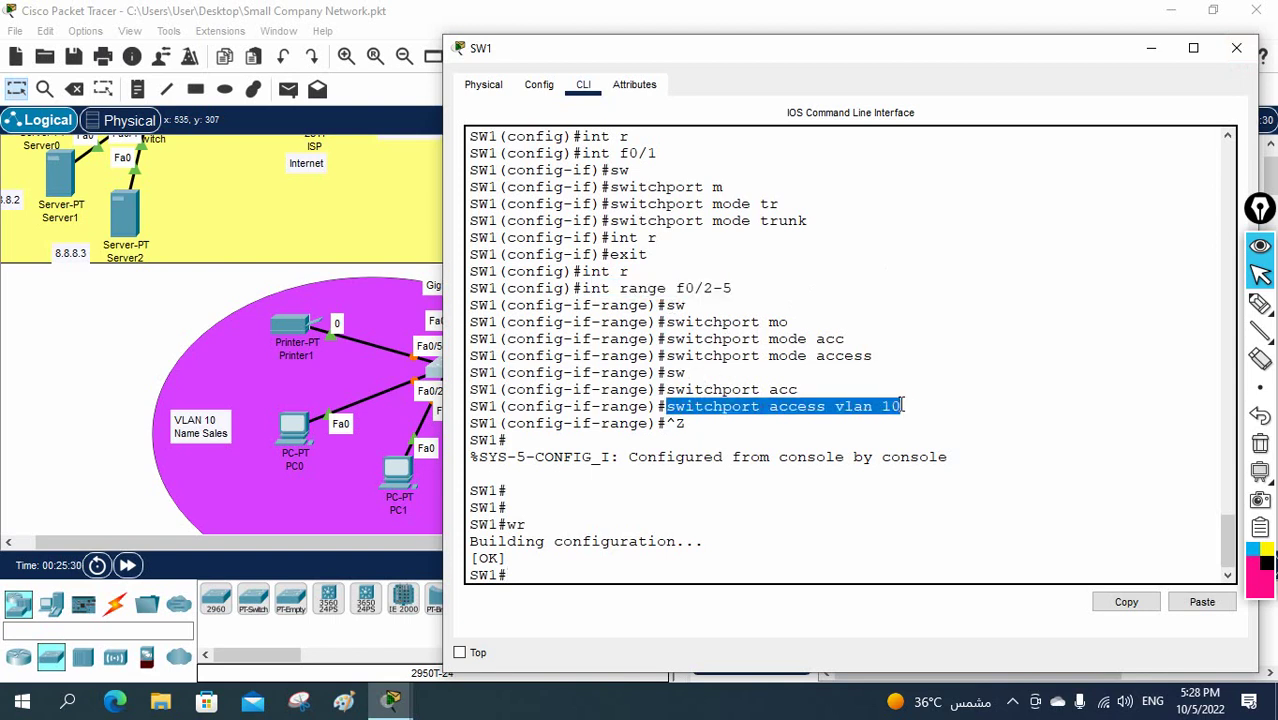
pyautogui.click(1236, 48)
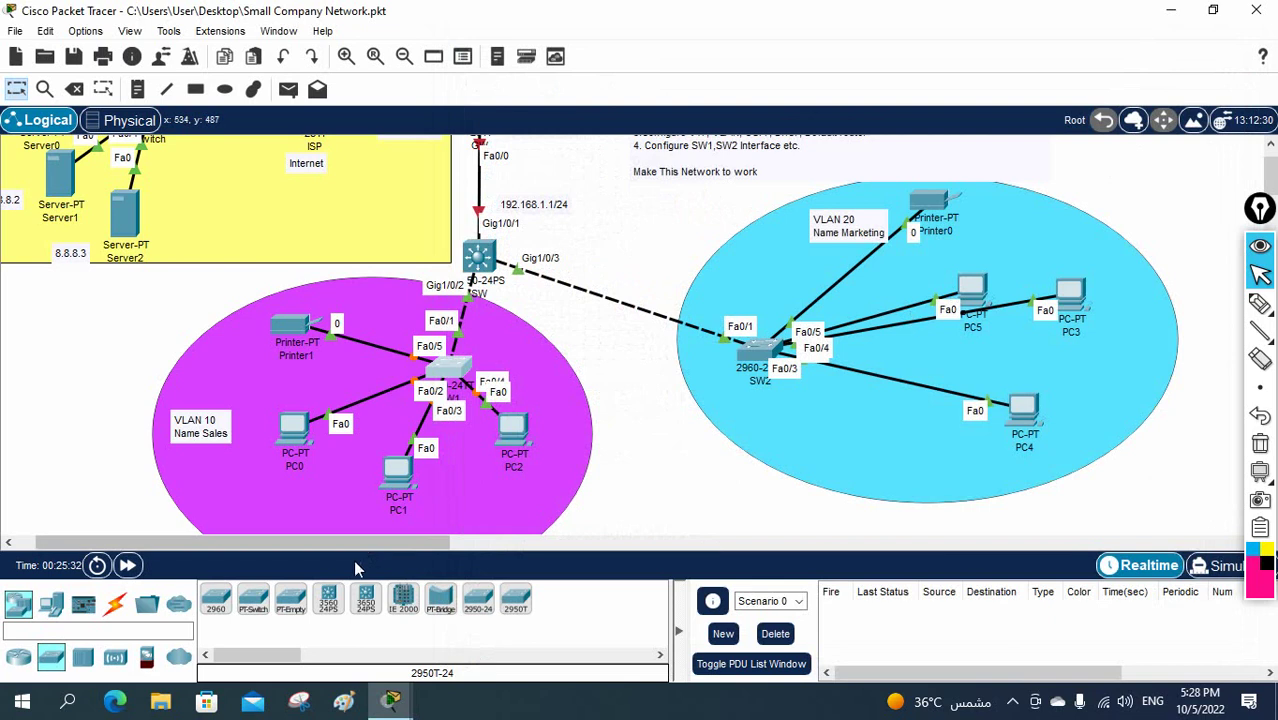
# Step: Open SW2's command line beside the topology and enter global configuration mode with config t
pyautogui.moveTo(358, 542); pyautogui.dragTo(516, 551)
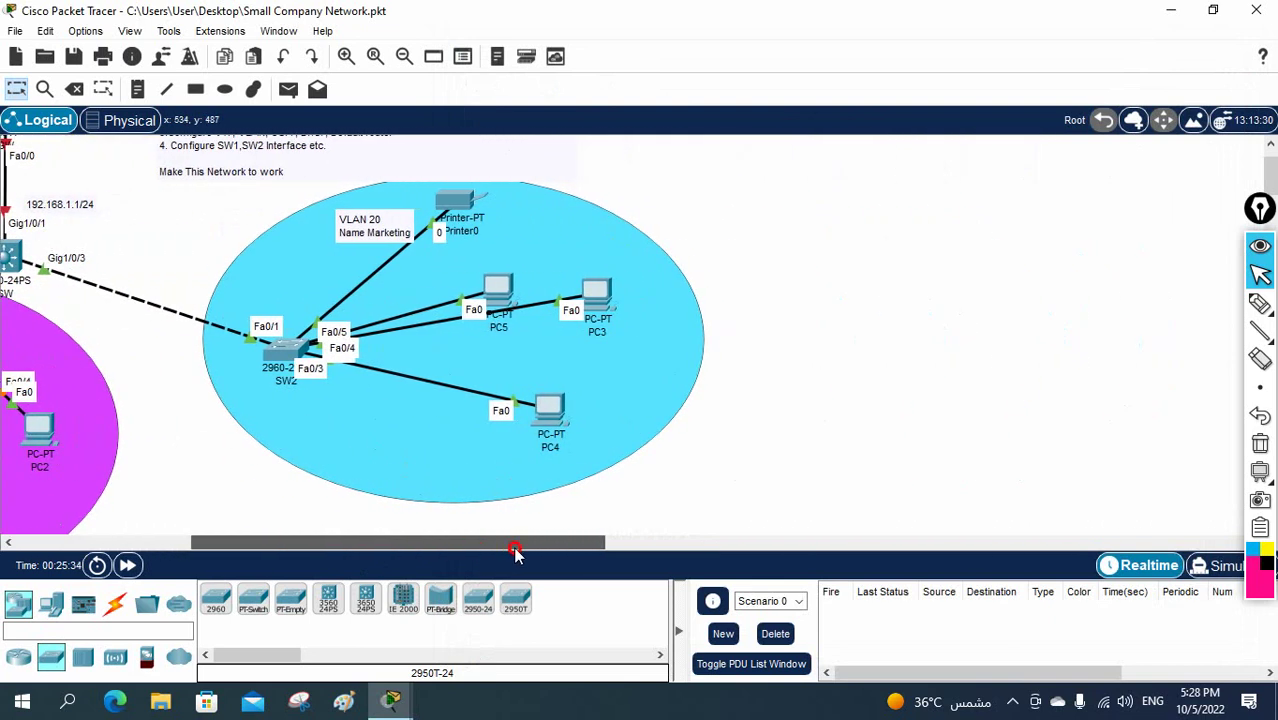
pyautogui.click(270, 349)
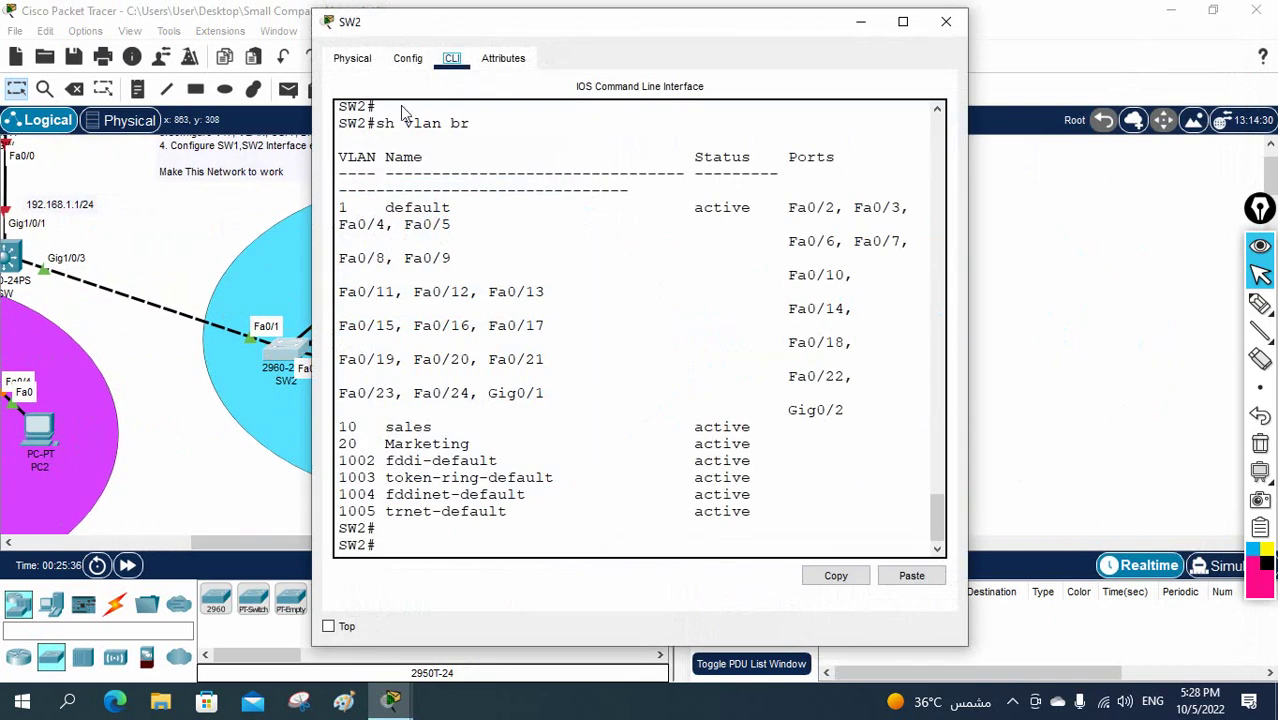
pyautogui.moveTo(455, 25); pyautogui.dragTo(740, 45)
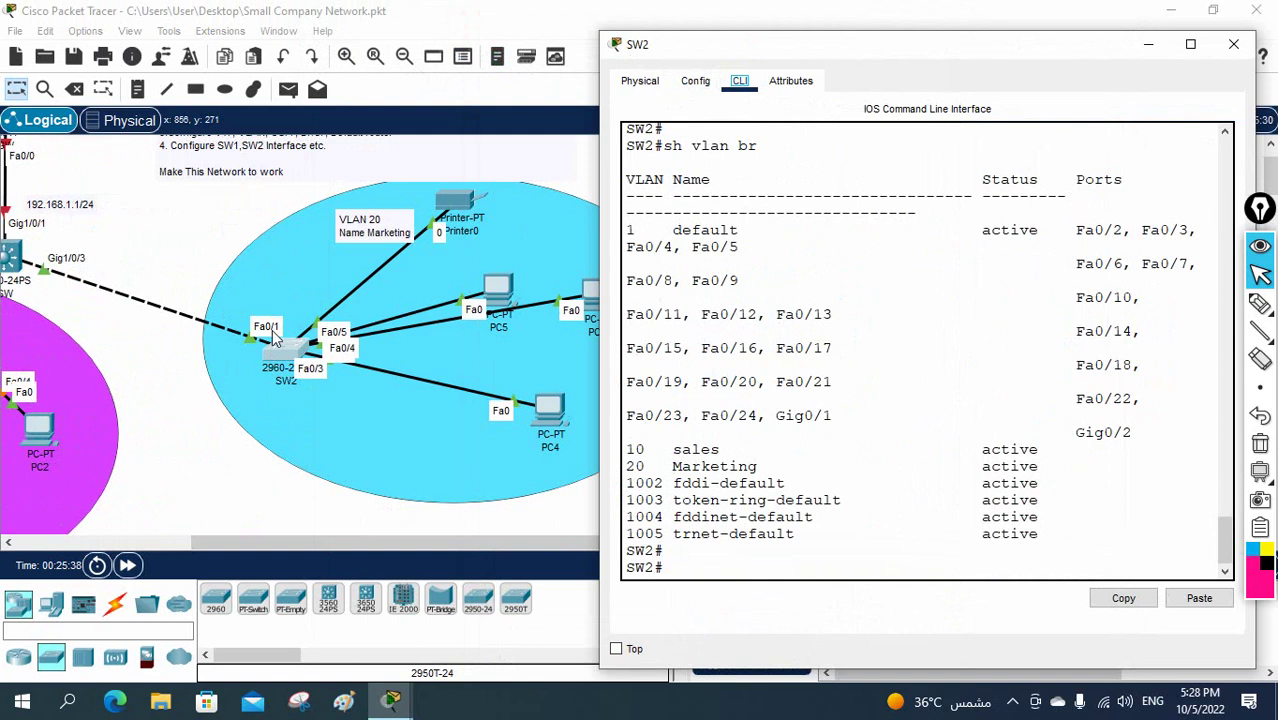
pyautogui.write('config t')
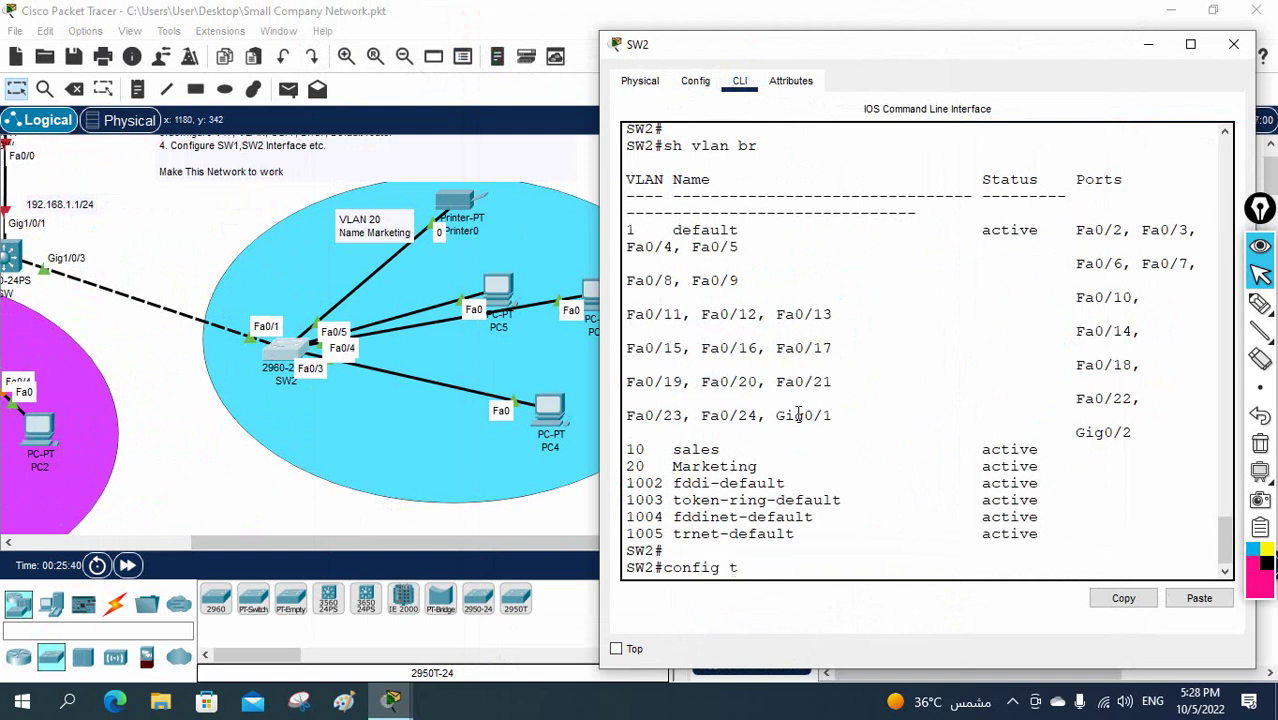
pyautogui.press('Return')
# Step: Set SW2's uplink interface f0/1 to trunk with switchport mode trunk
pyautogui.write('int f')
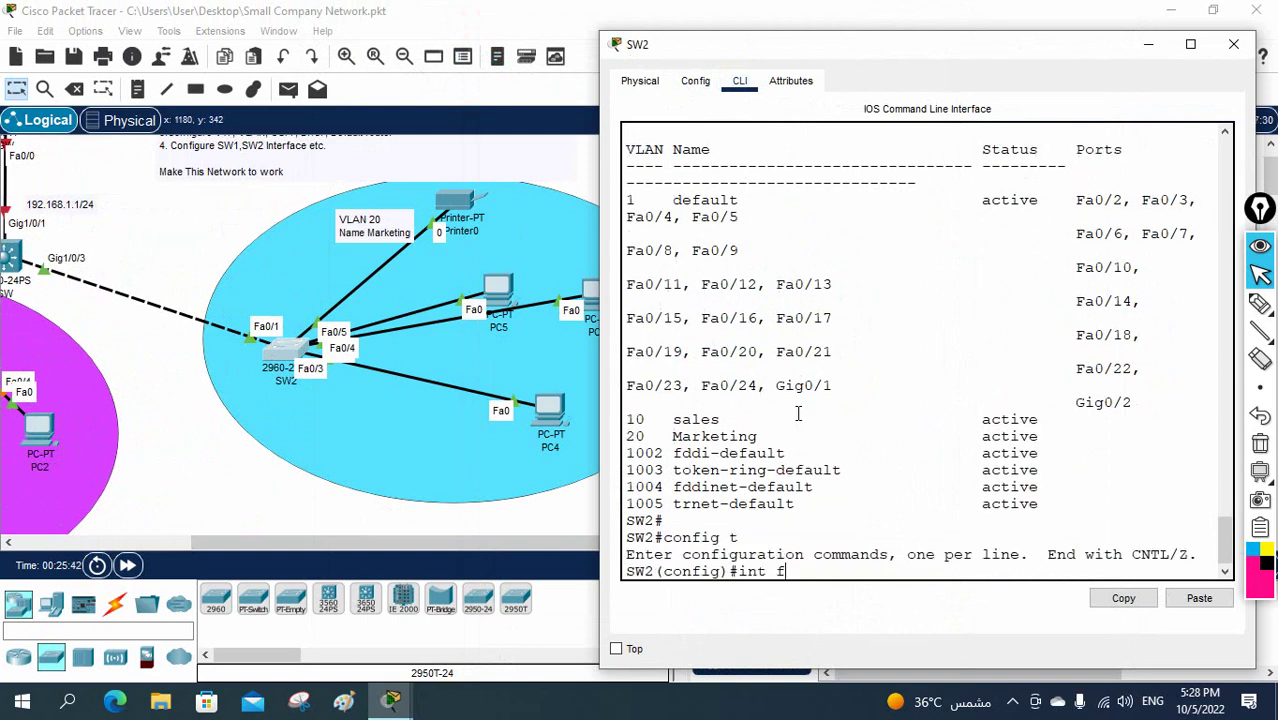
pyautogui.write('0/1')
pyautogui.press('Return')
pyautogui.write('sw')
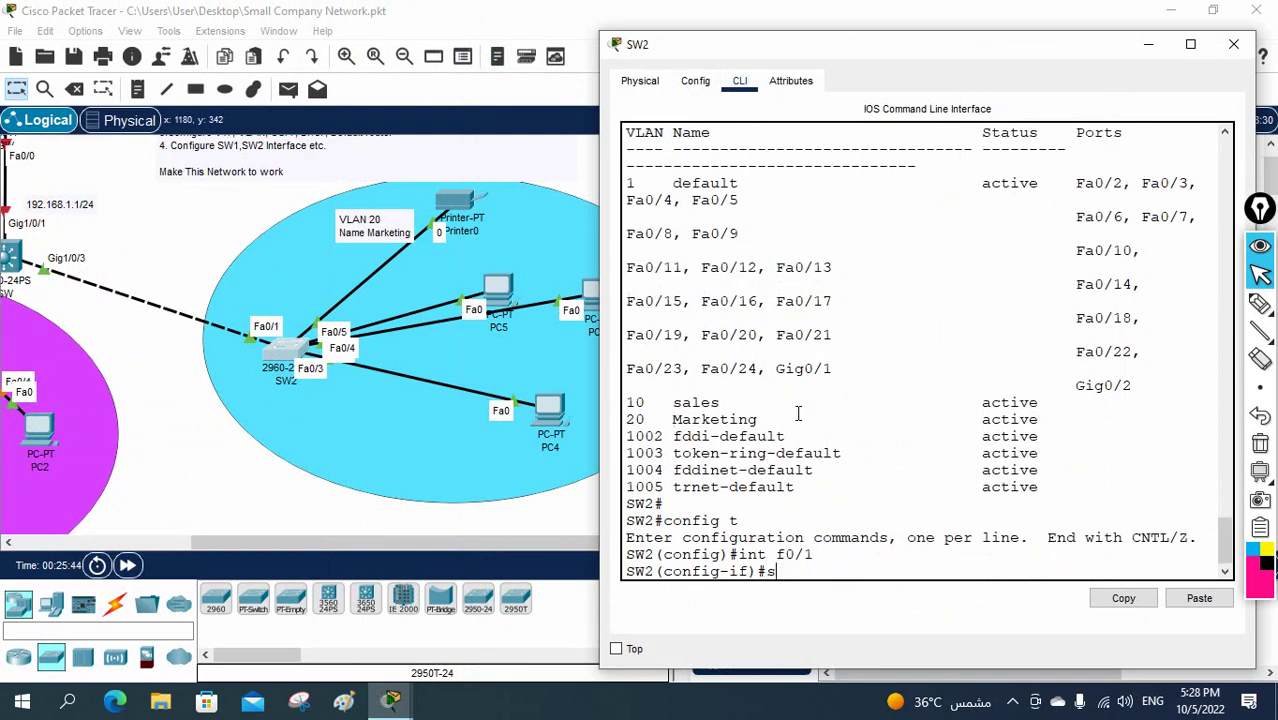
pyautogui.press('Tab')
pyautogui.write('mo')
pyautogui.press('Tab')
pyautogui.write('t')
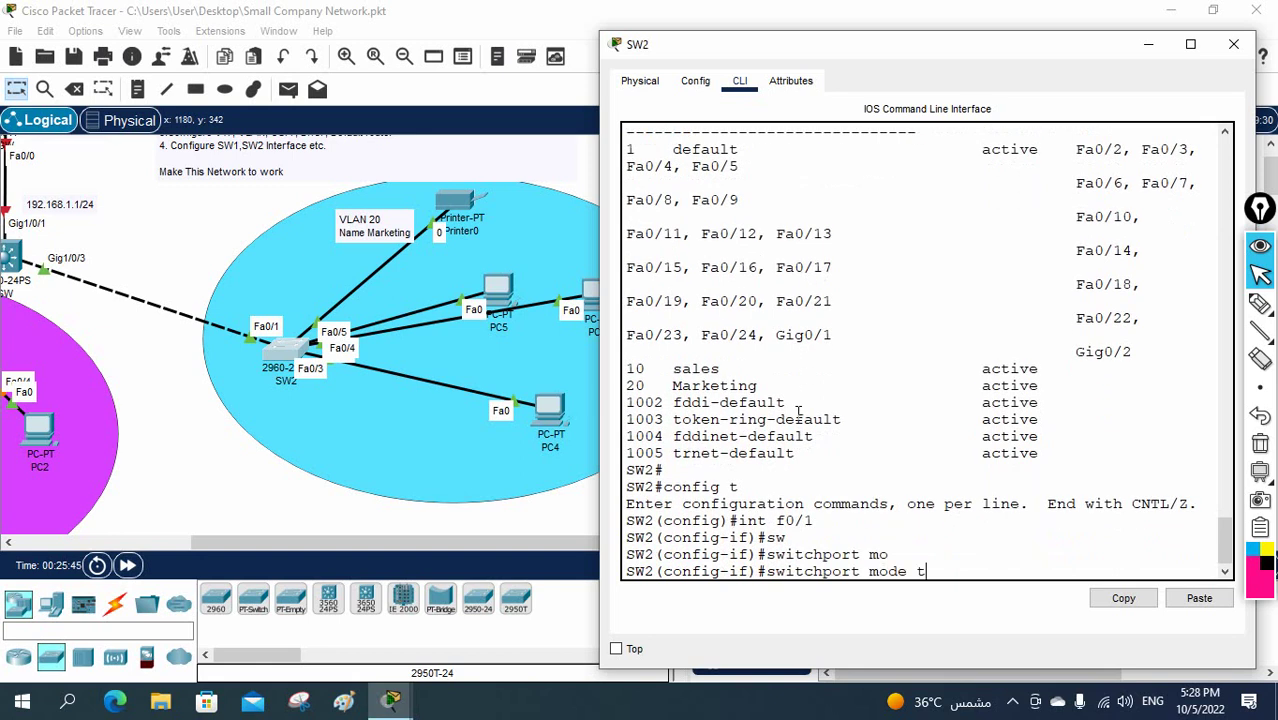
pyautogui.write('r')
pyautogui.press('Tab')
pyautogui.press('Return')
pyautogui.press('Return')
pyautogui.press('Return')
# Step: Select SW2's port range with int range f0/2-5
pyautogui.write('ig-if)#i')
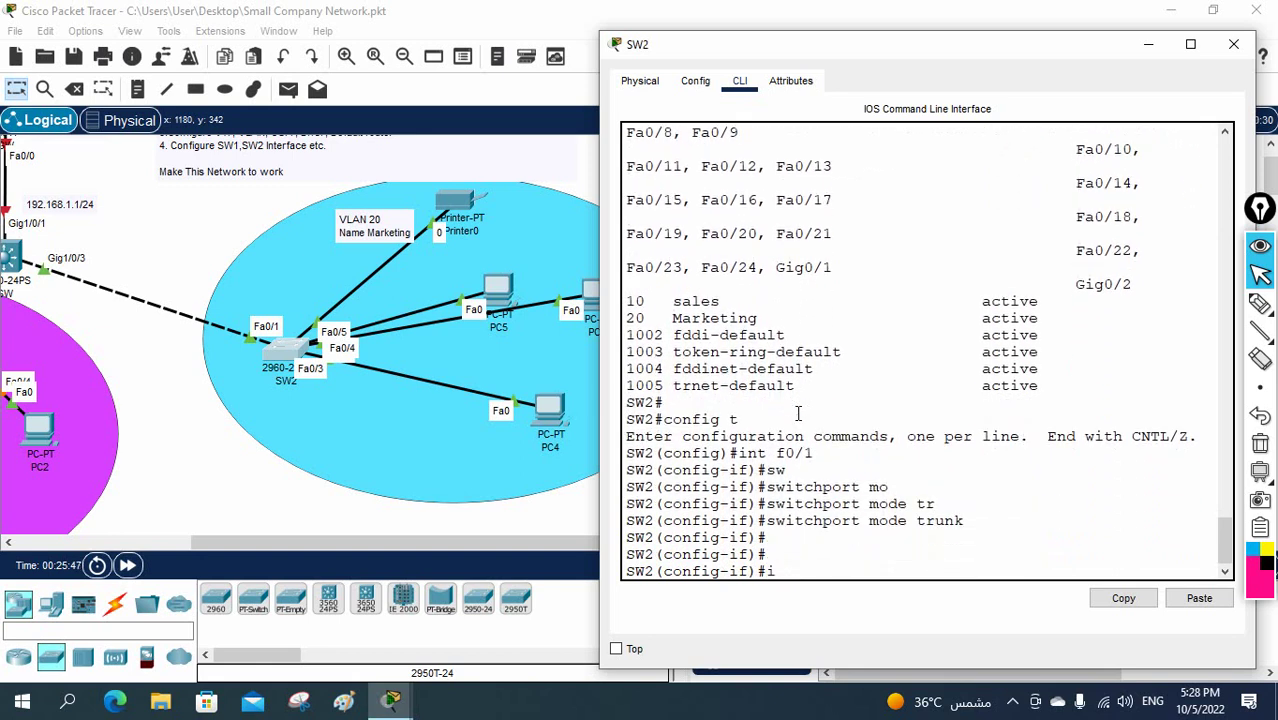
pyautogui.write('nt r')
pyautogui.press('Tab')
pyautogui.write('ang')
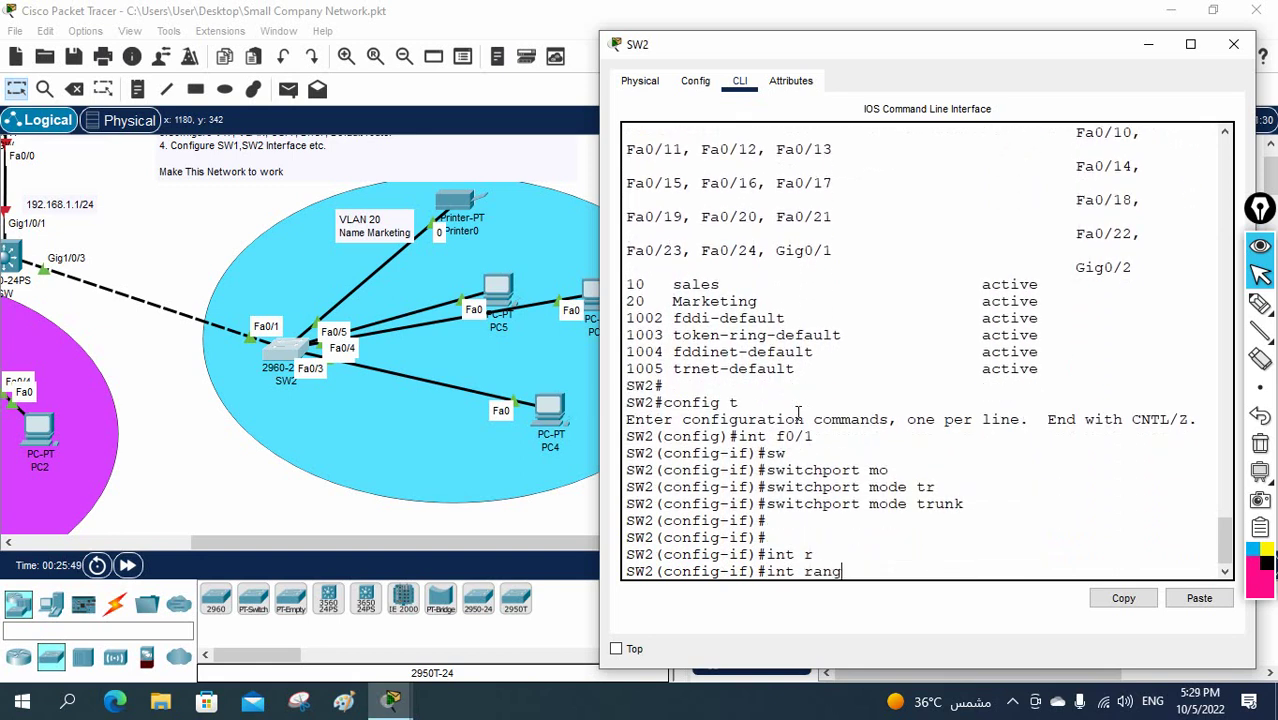
pyautogui.write('e f0/2-5')
pyautogui.press('Return')
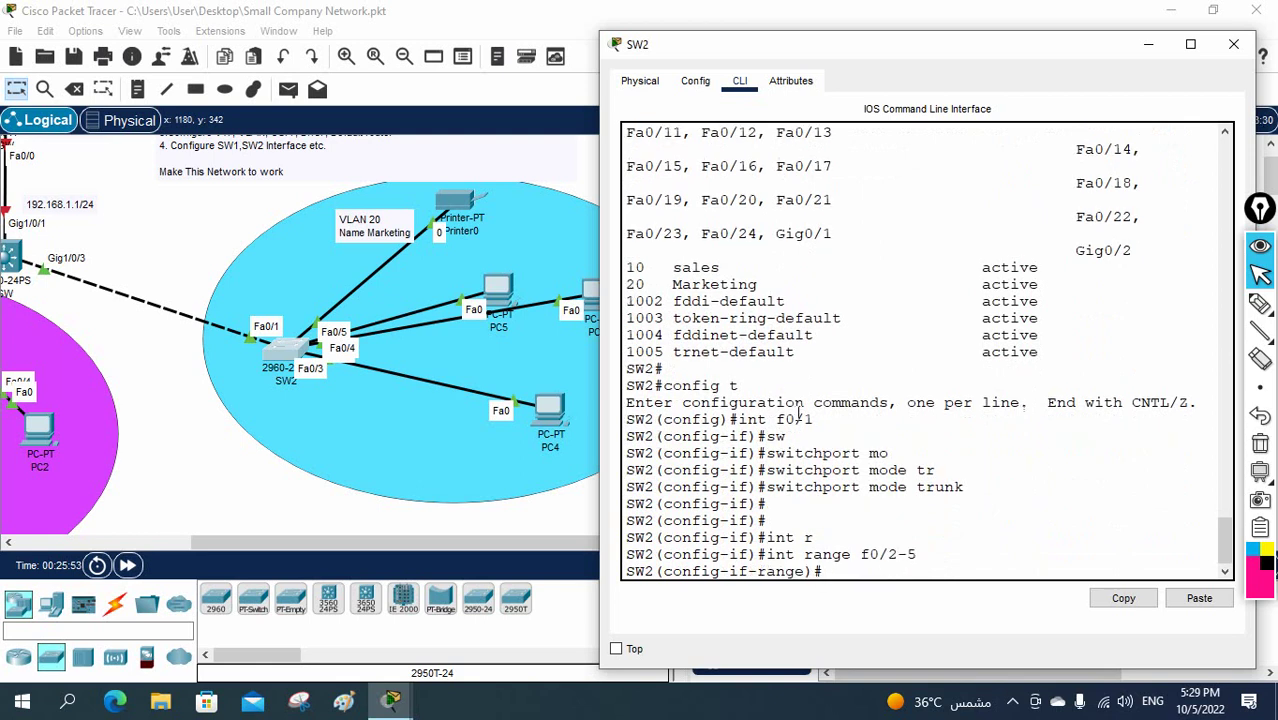
# Step: Spread out PC4, PC3, PC5 and Printer0 within the Marketing area so SW2's links and port labels are easier to read
pyautogui.click(205, 503)
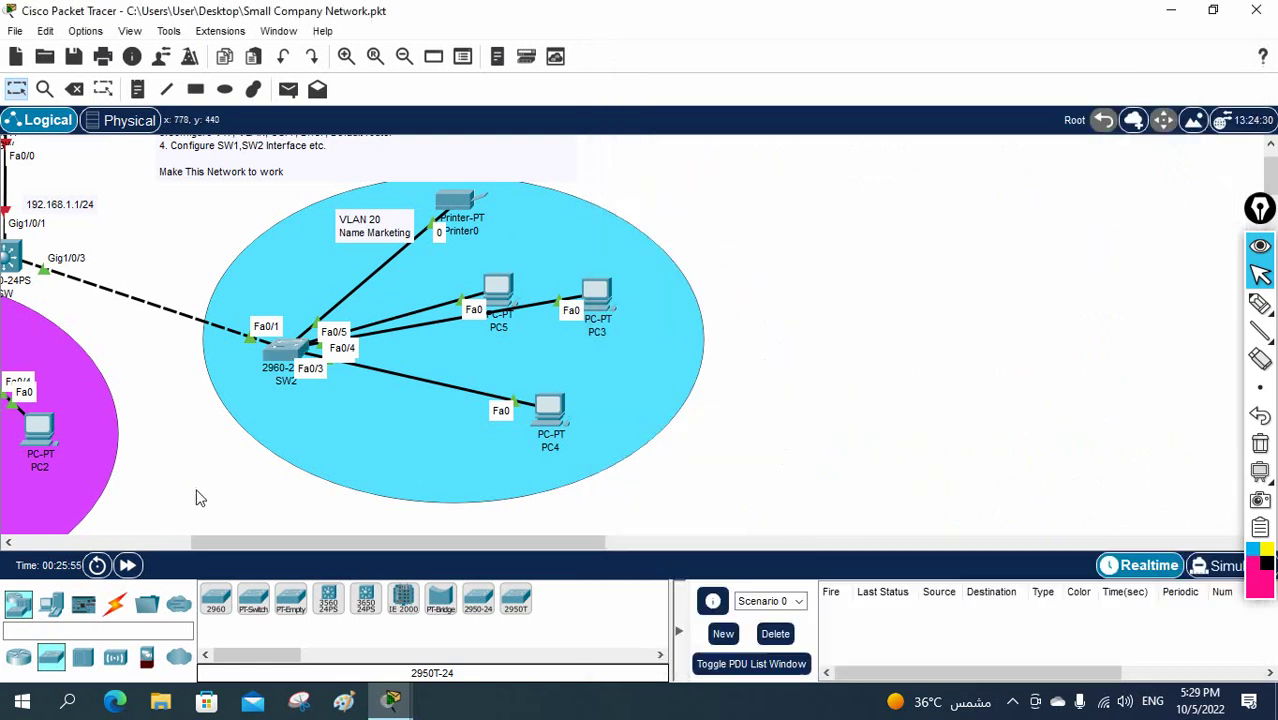
pyautogui.moveTo(552, 420); pyautogui.dragTo(547, 459)
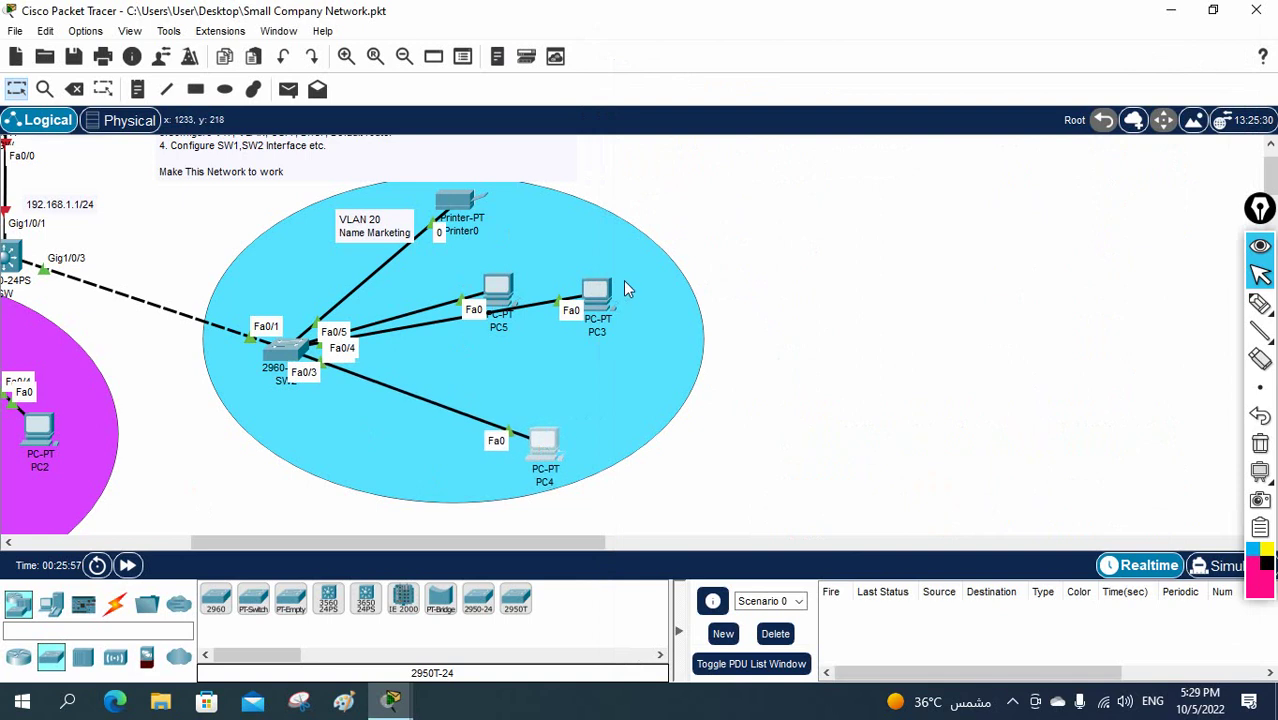
pyautogui.moveTo(609, 298); pyautogui.dragTo(611, 361)
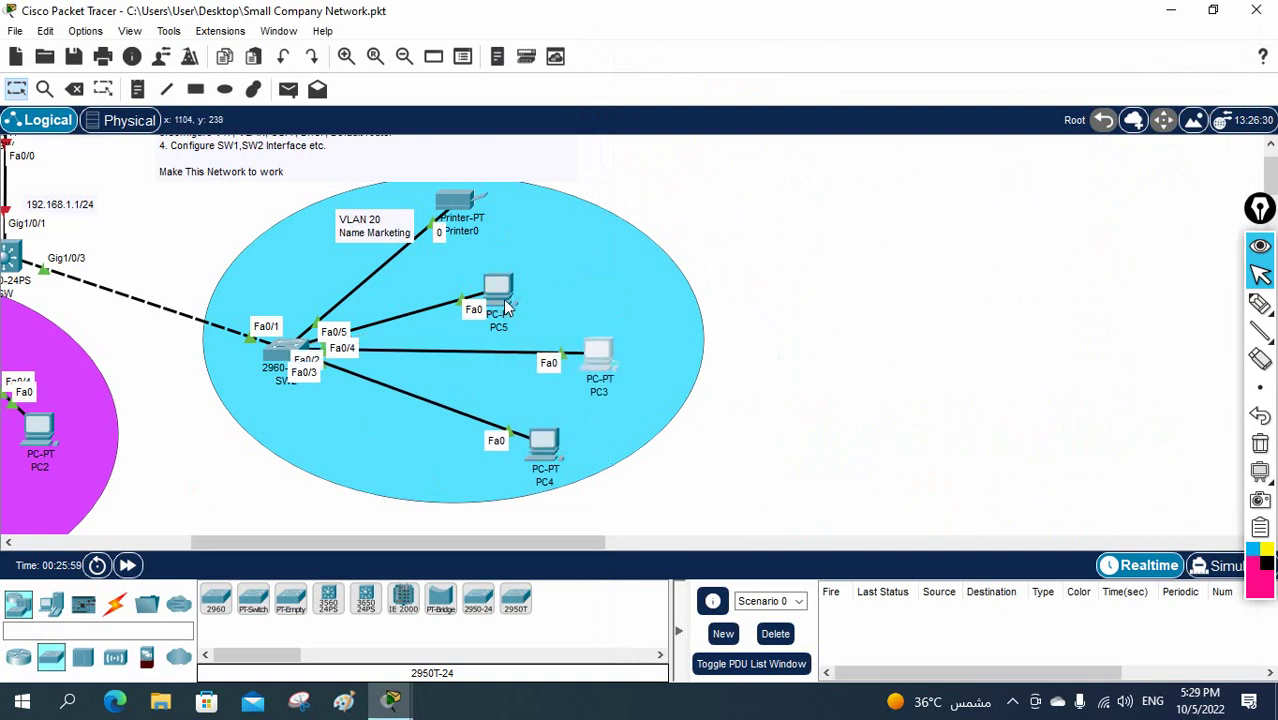
pyautogui.moveTo(508, 302)
pyautogui.mouseDown()
pyautogui.moveTo(500, 284)
pyautogui.moveTo(517, 262)
pyautogui.moveTo(522, 282)
pyautogui.mouseUp()
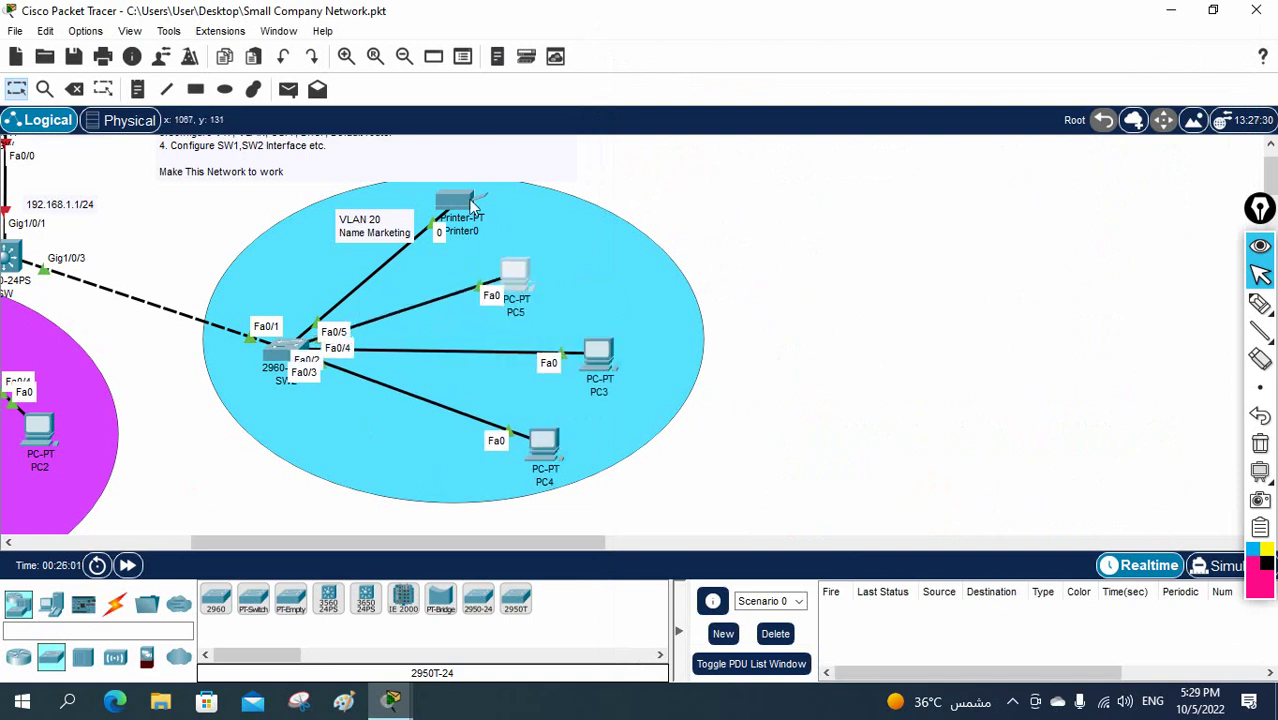
pyautogui.moveTo(458, 200)
pyautogui.mouseDown()
pyautogui.moveTo(455, 160)
pyautogui.moveTo(468, 196)
pyautogui.mouseUp()
# Step: Return to SW2's command line and set the selected ports f0/2-5 to access with switchport mode acc
pyautogui.click(288, 352)
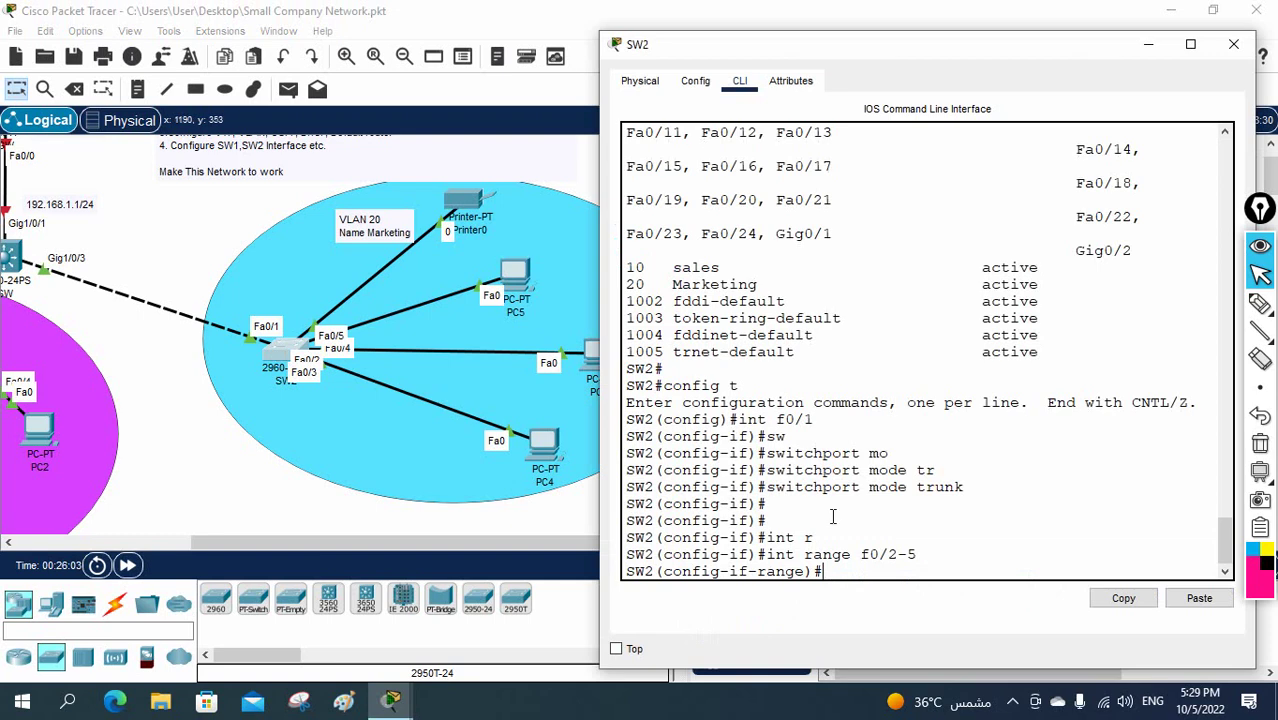
pyautogui.write('sw')
pyautogui.press('Tab')
pyautogui.write('ac')
pyautogui.press('Tab')
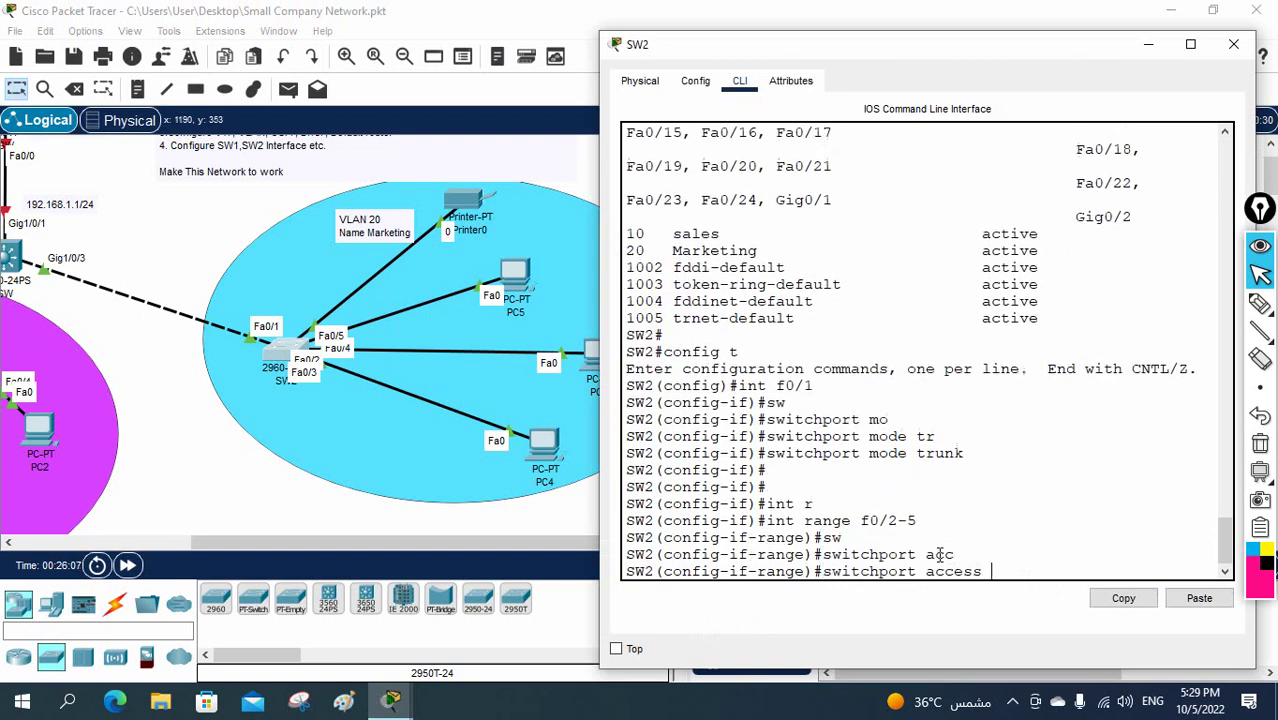
pyautogui.write('m')
pyautogui.press('BackSpace')
pyautogui.press('BackSpace')
pyautogui.press('BackSpace')
pyautogui.press('BackSpace')
pyautogui.press('BackSpace')
pyautogui.press('BackSpace')
pyautogui.press('BackSpace')
pyautogui.write('o')
pyautogui.press('Tab')
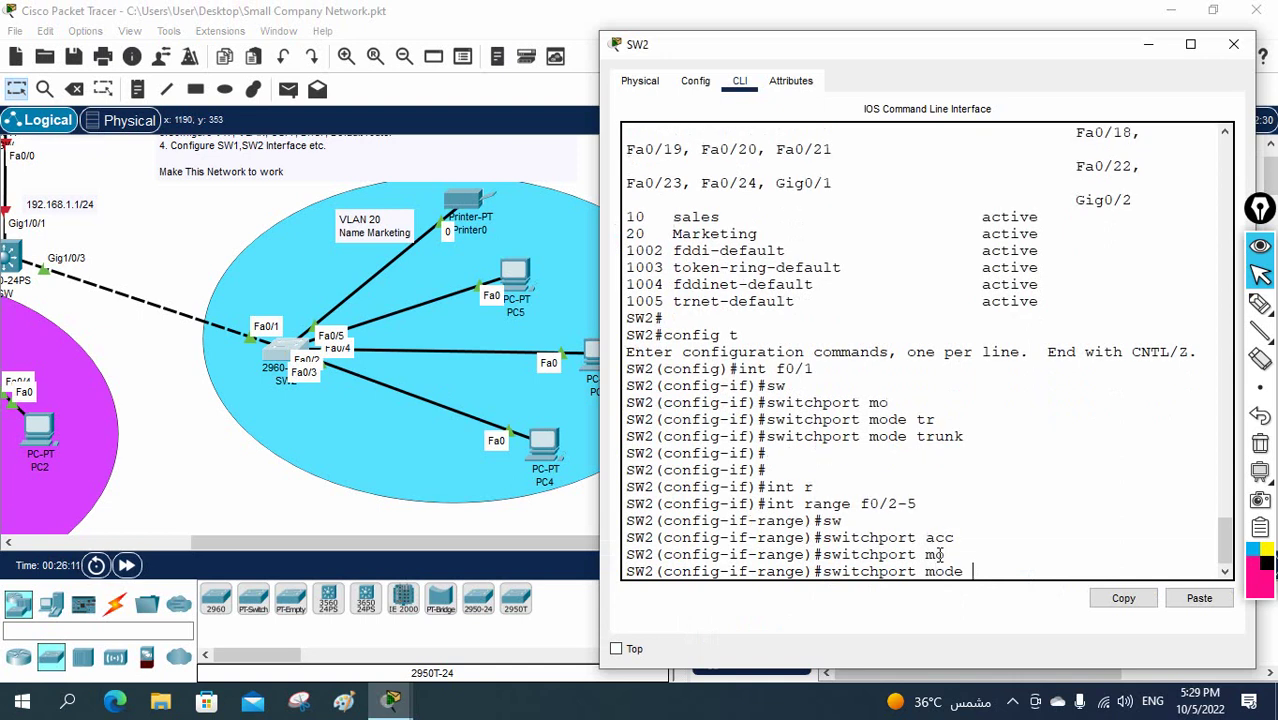
pyautogui.write('acc')
pyautogui.press('Return')
# Step: Assign SW2's ports f0/2-5 to the Marketing VLAN with switchport access vlan 20
pyautogui.write('sw')
pyautogui.press('Tab')
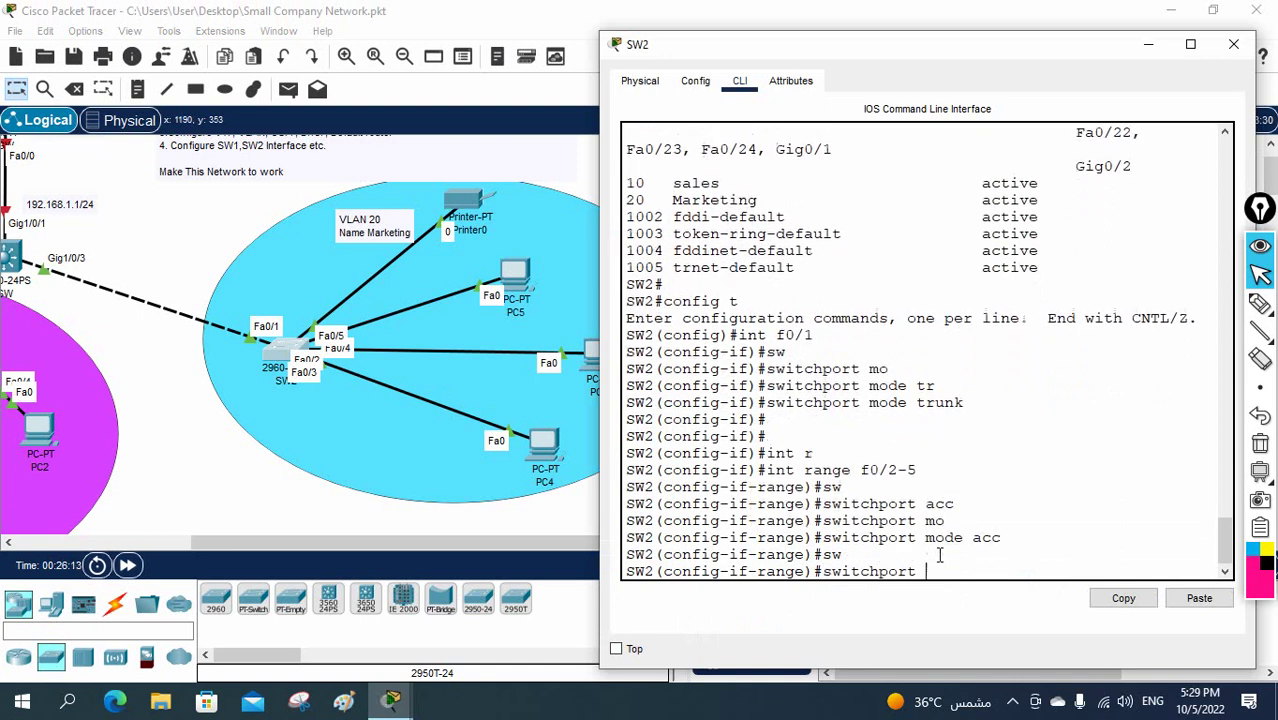
pyautogui.write('acc')
pyautogui.press('Tab')
pyautogui.write('v')
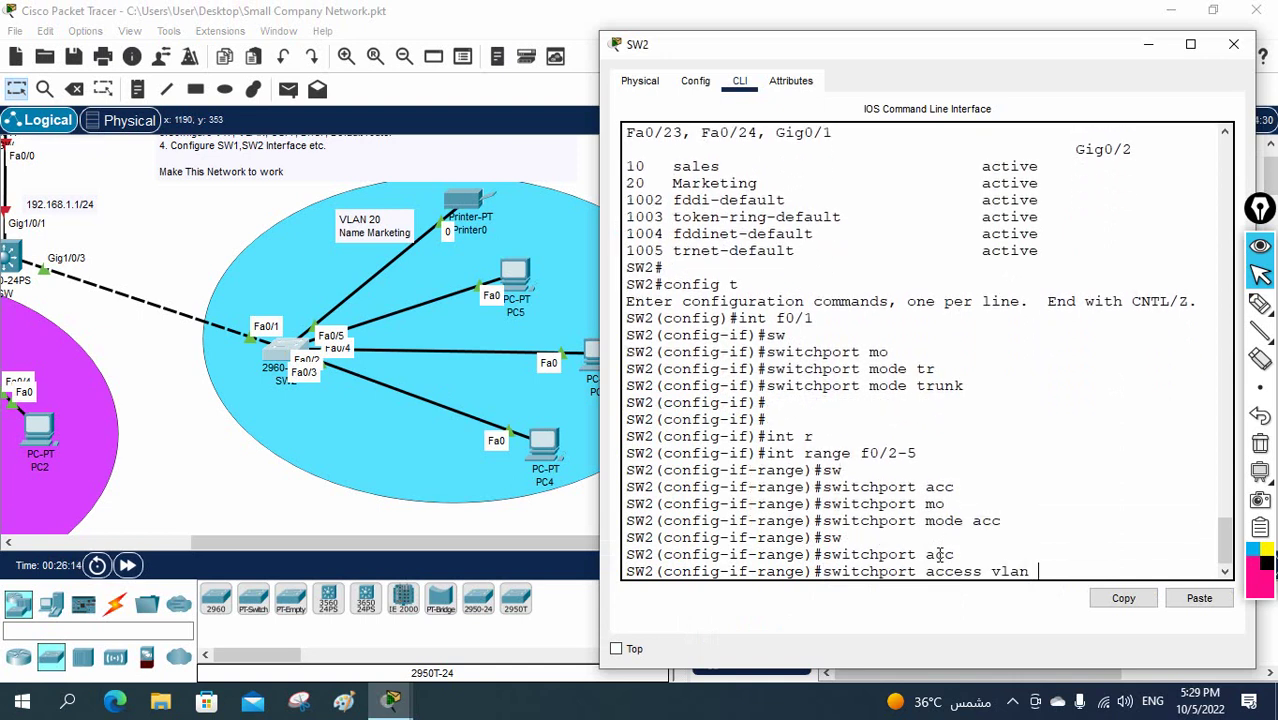
pyautogui.write('lan 20')
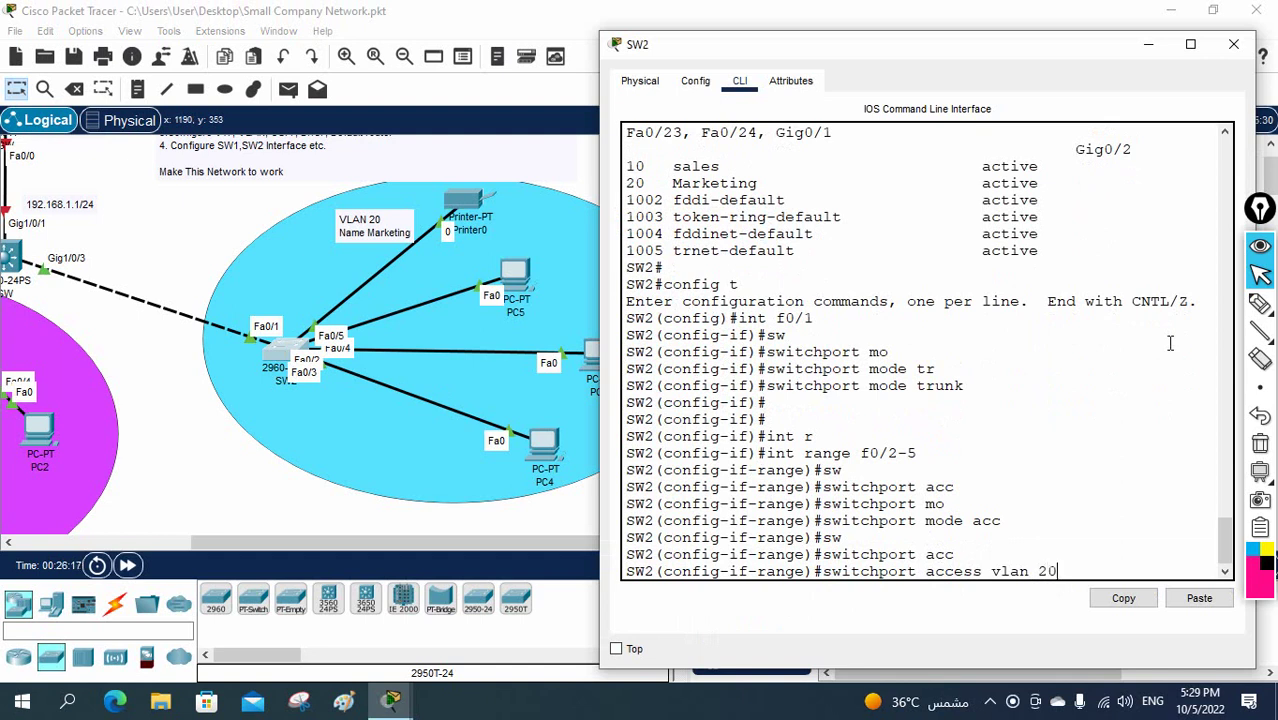
pyautogui.press('Return')
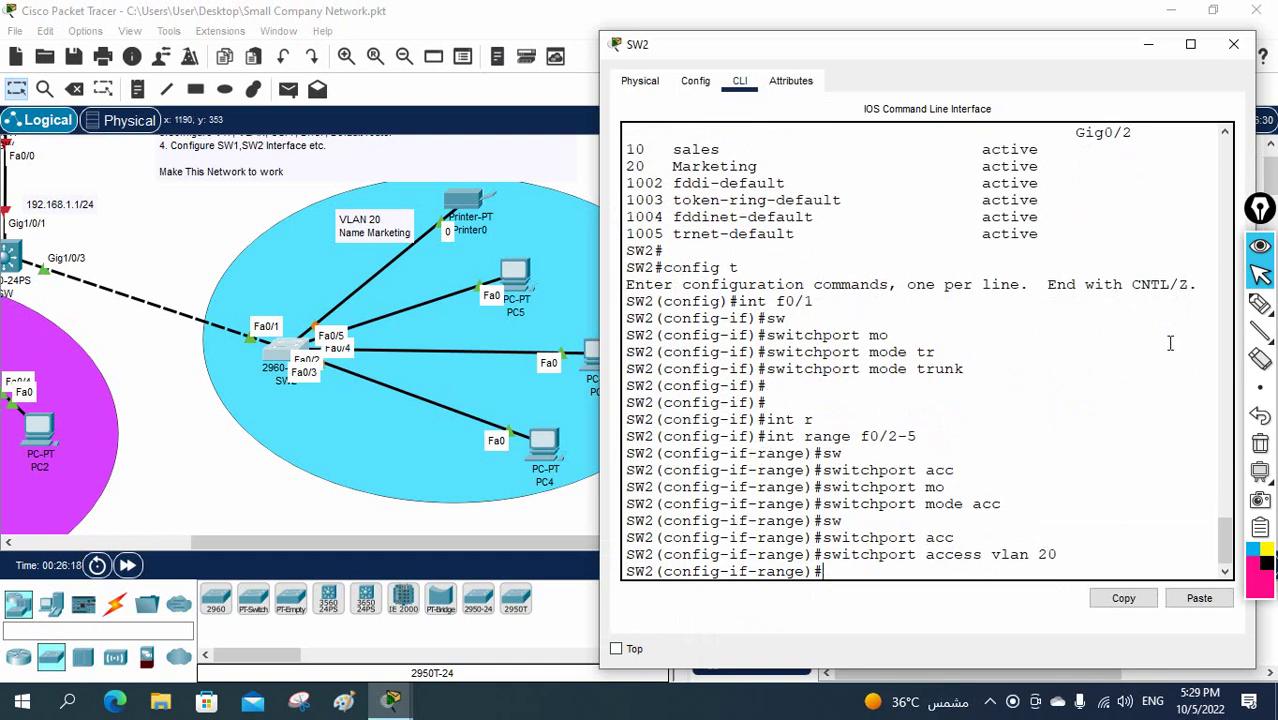
# Step: Leave configuration mode on SW2, save the configuration with wr, and close the switch's window
pyautogui.hotkey('ctrl', 'z')
pyautogui.press('Return')
pyautogui.press('Return')
pyautogui.press('Return')
pyautogui.write('wr')
pyautogui.press('Return')
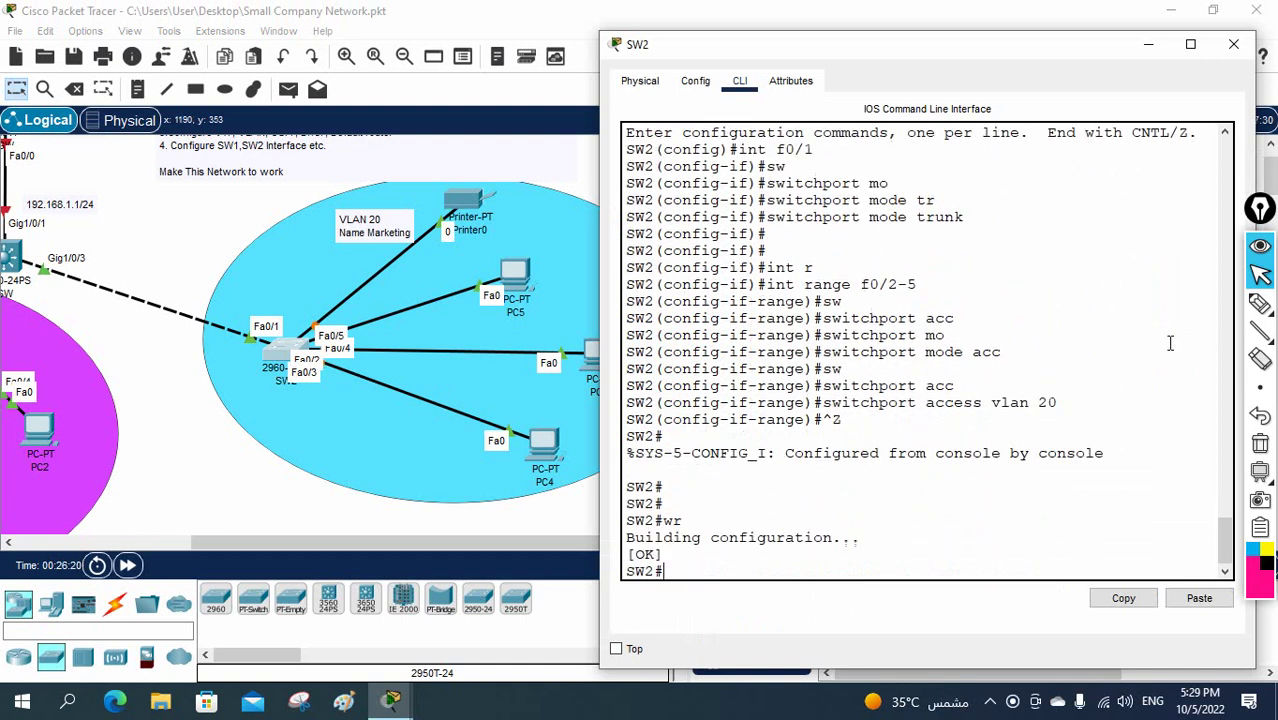
pyautogui.press('Return')
pyautogui.press('Return')
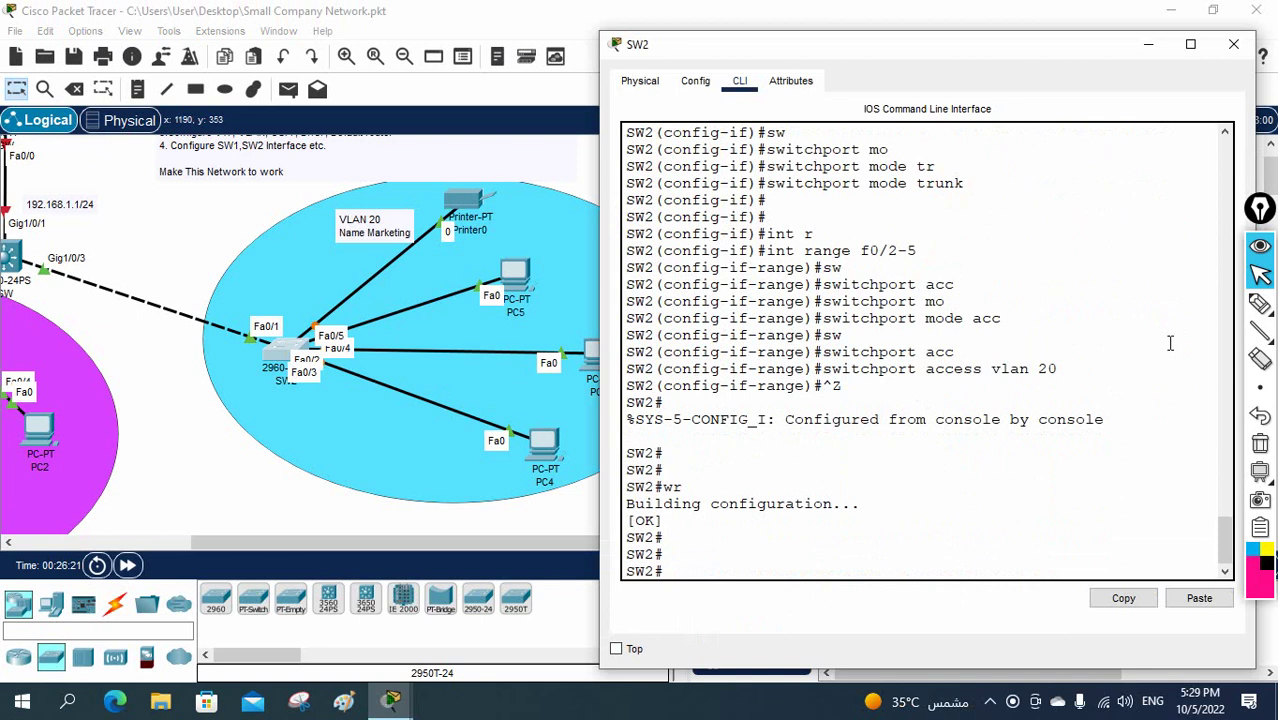
pyautogui.click(1233, 44)
# Step: Open PC4's IP configuration and set its IPv4 addressing to DHCP, keeping the topology in view
pyautogui.click(540, 442)
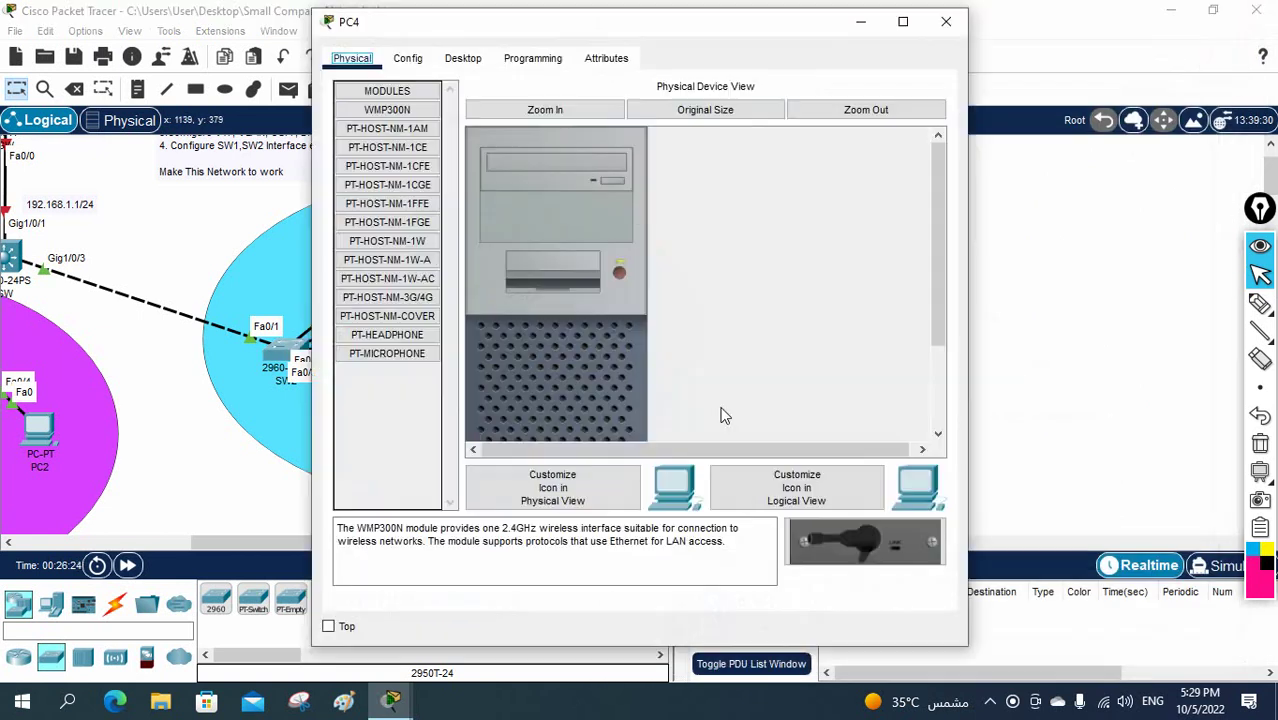
pyautogui.click(463, 58)
pyautogui.click(432, 175)
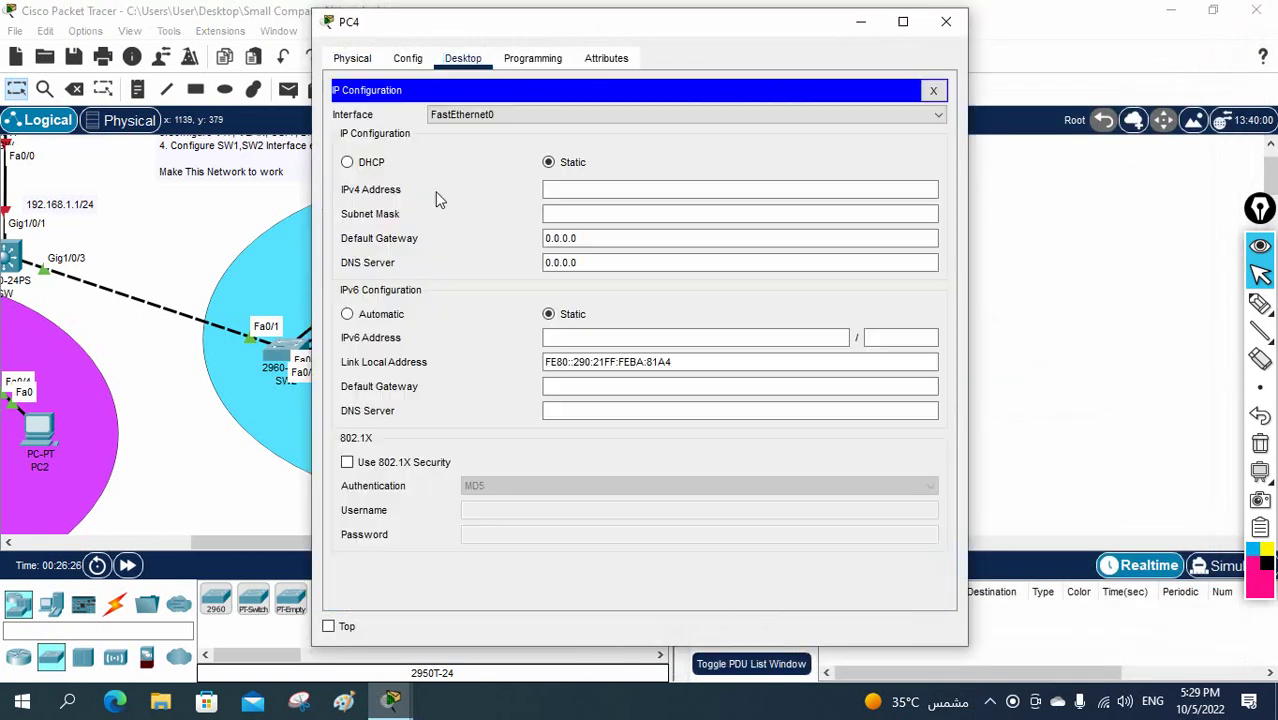
pyautogui.click(362, 170)
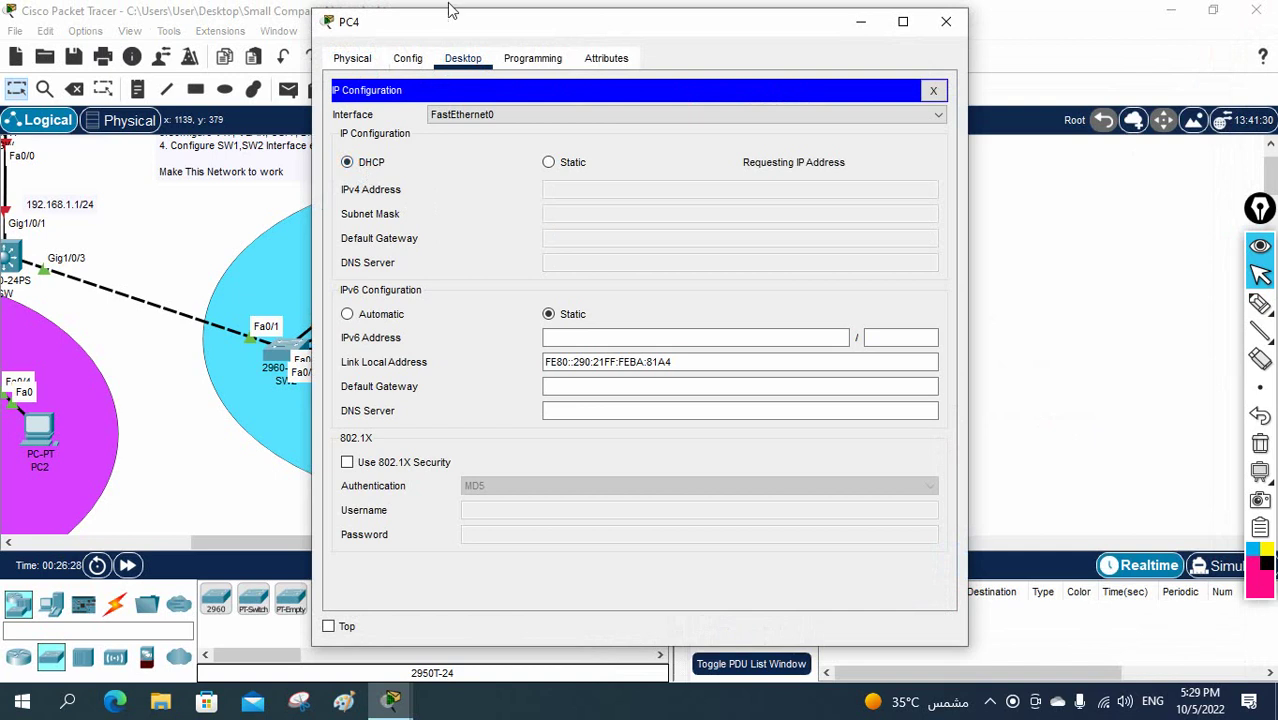
pyautogui.moveTo(442, 22); pyautogui.dragTo(690, 42)
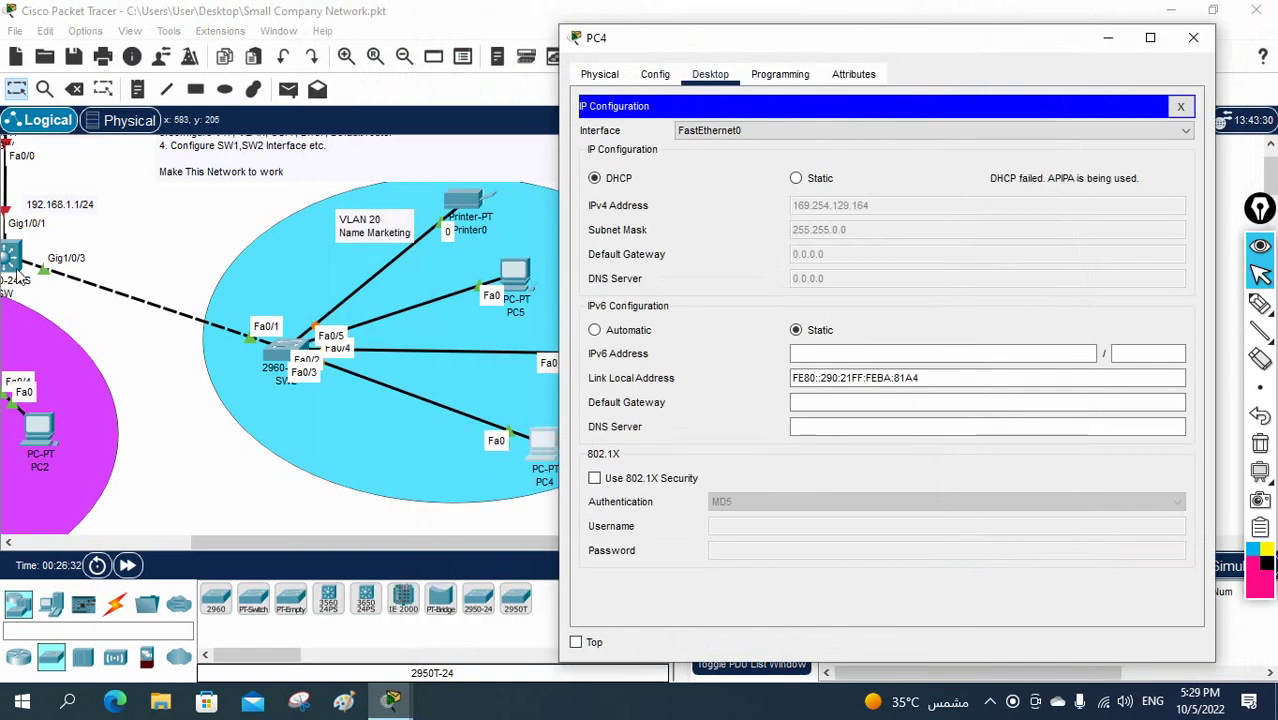
# Step: Toggle PC4's IPv4 addressing between Static and DHCP to repeat the address request, ending on DHCP
pyautogui.click(796, 178)
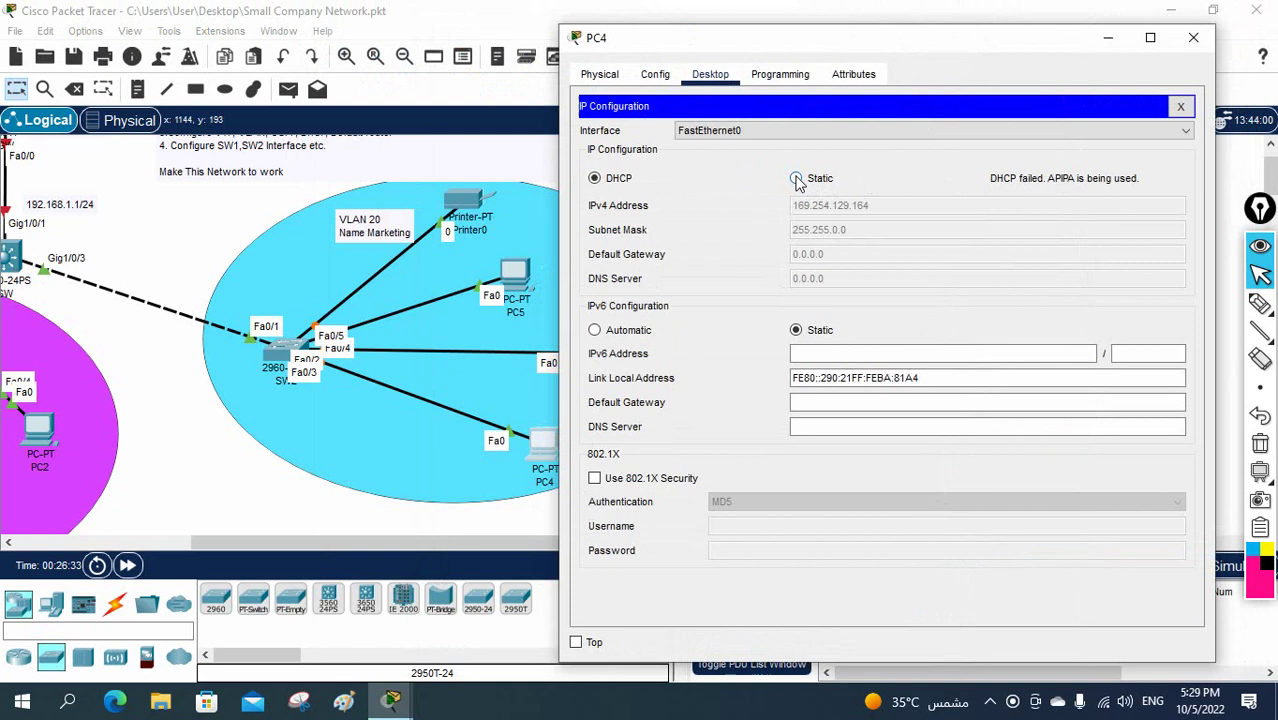
pyautogui.click(595, 178)
pyautogui.click(796, 178)
pyautogui.click(594, 178)
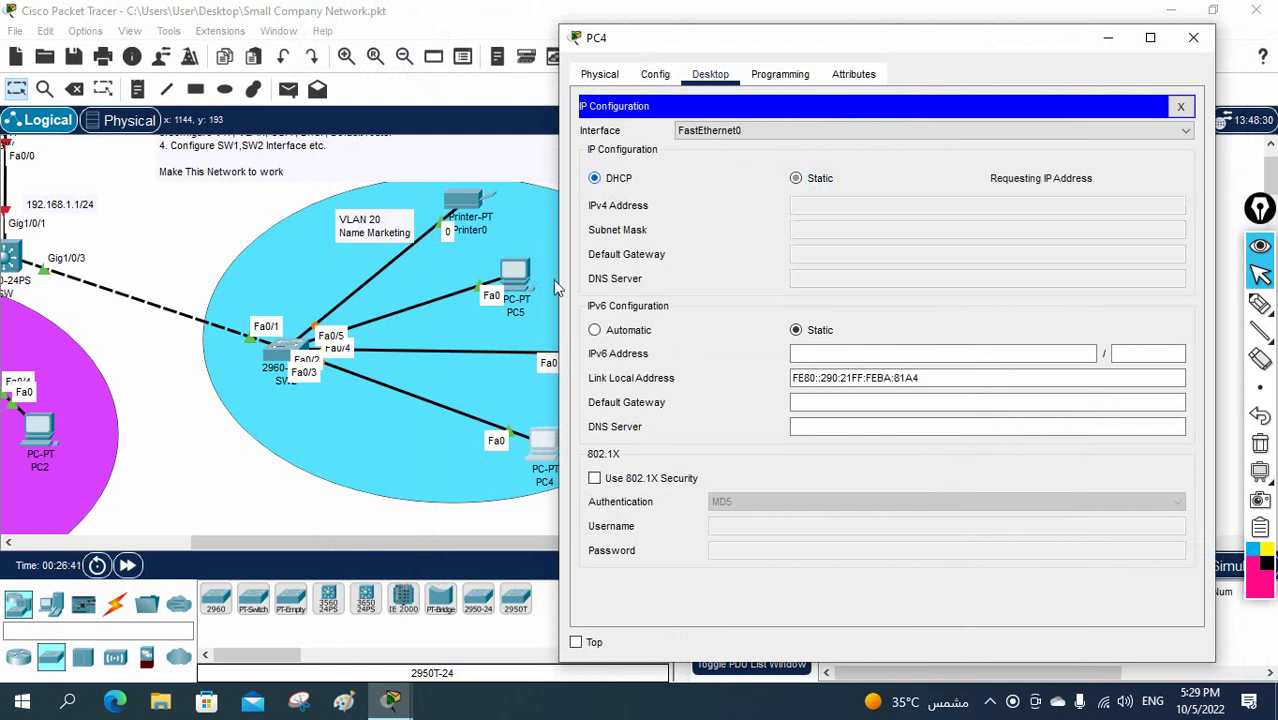
# Step: Fast-forward the simulation time, and check SW2's command line before closing its window
pyautogui.moveTo(323, 542); pyautogui.dragTo(255, 545)
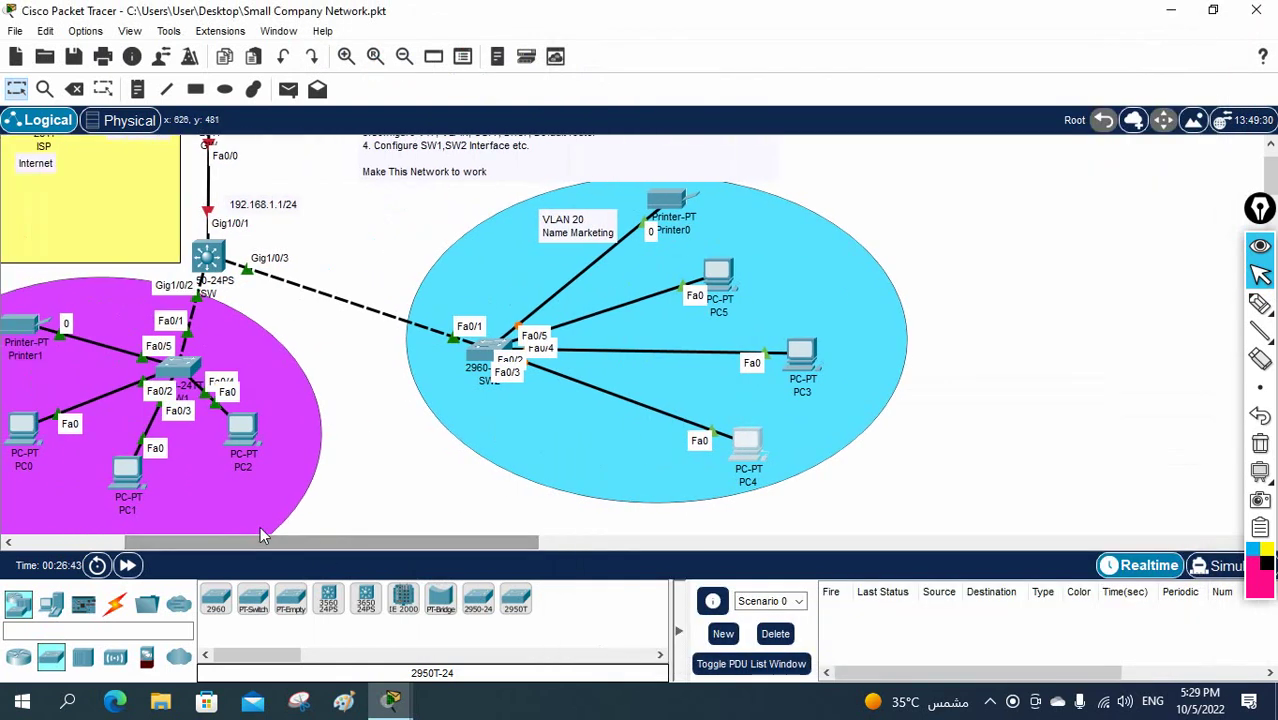
pyautogui.click(128, 566)
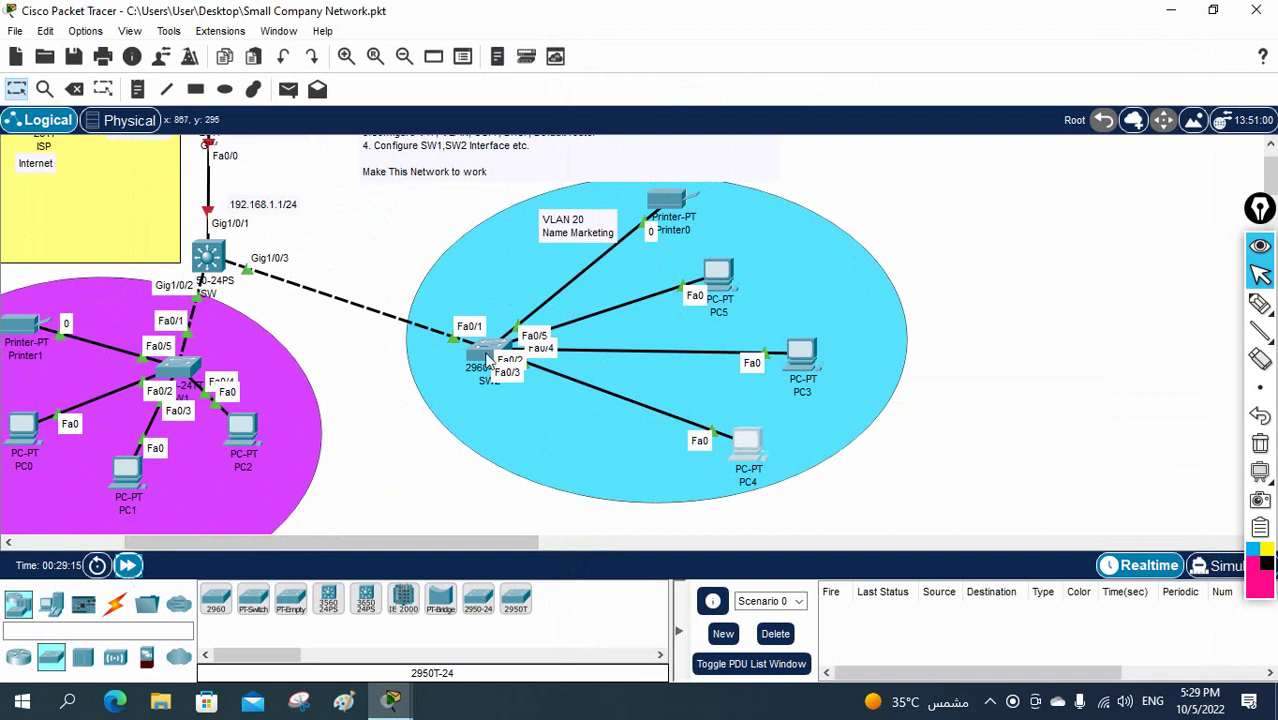
pyautogui.click(490, 358)
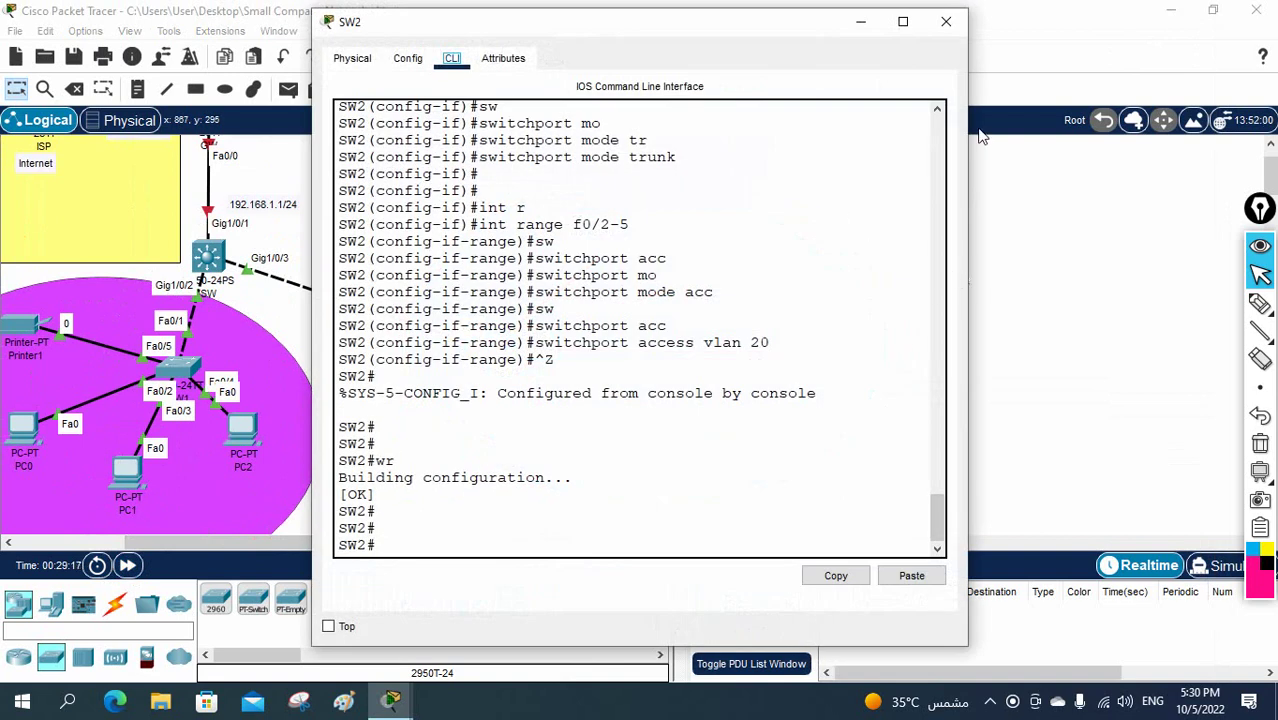
pyautogui.click(946, 21)
# Step: Open PC5's IP configuration and set its IPv4 addressing to DHCP
pyautogui.click(721, 275)
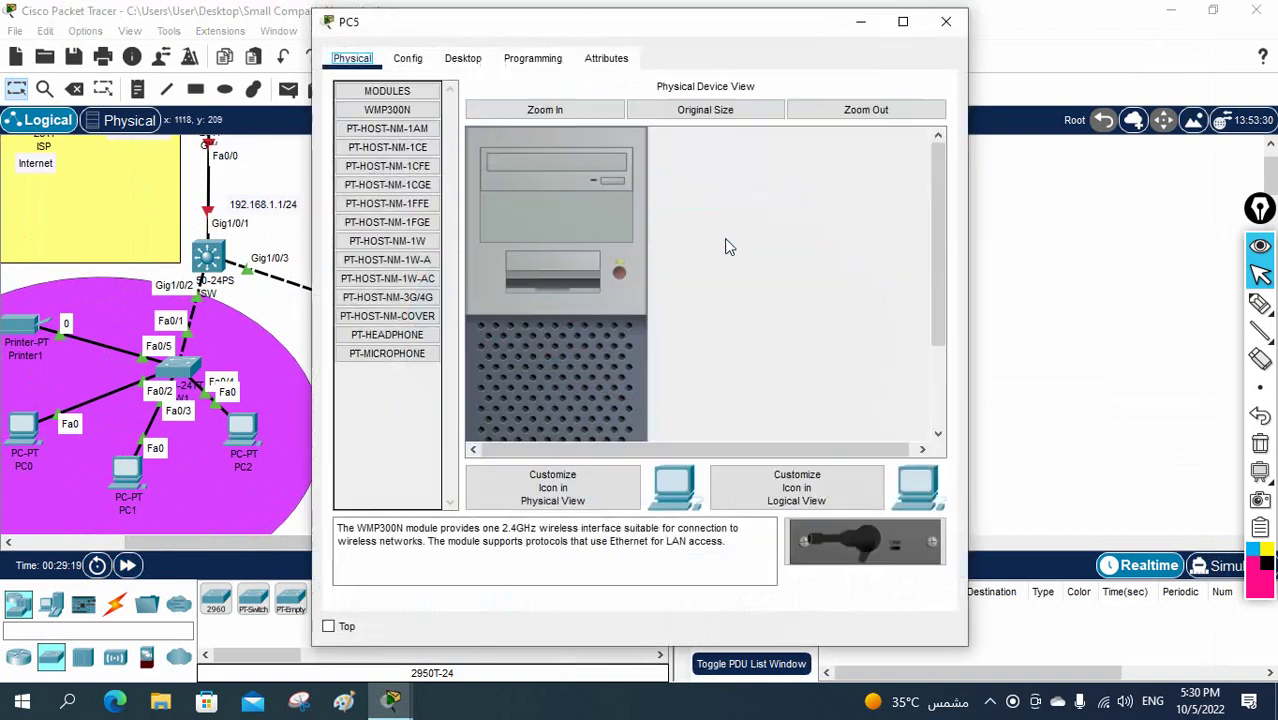
pyautogui.click(463, 58)
pyautogui.click(409, 141)
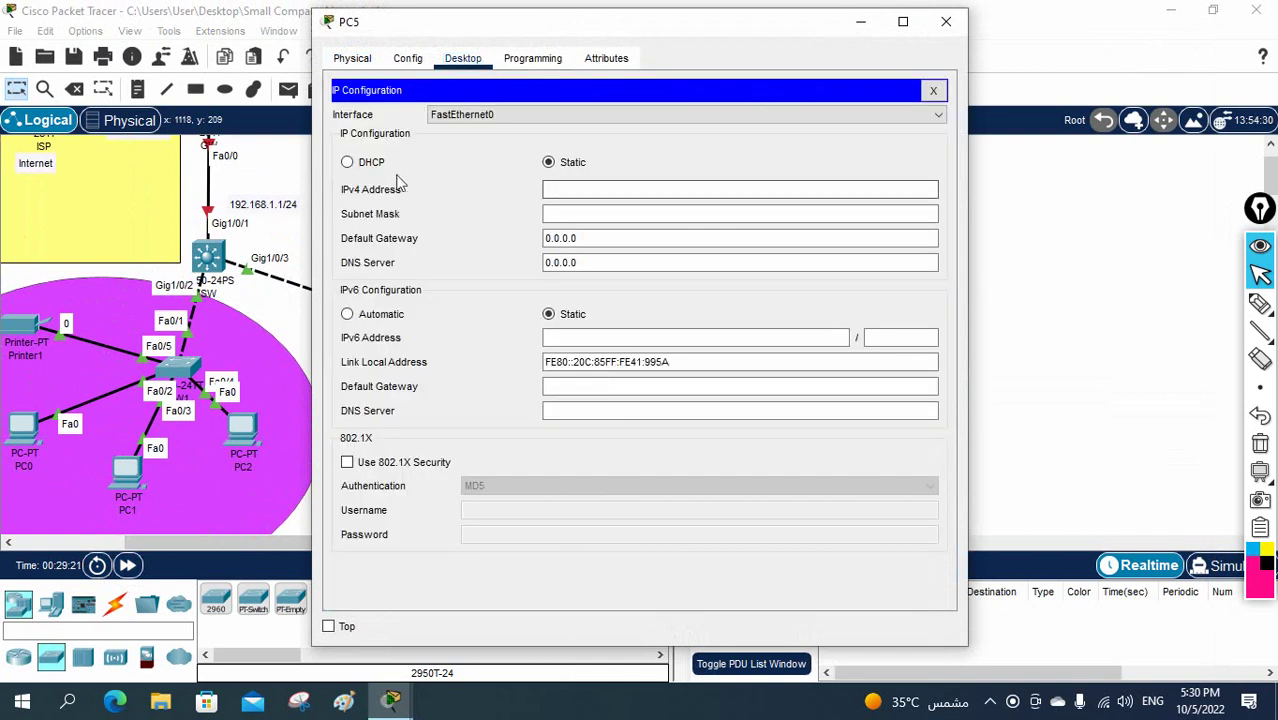
pyautogui.click(362, 164)
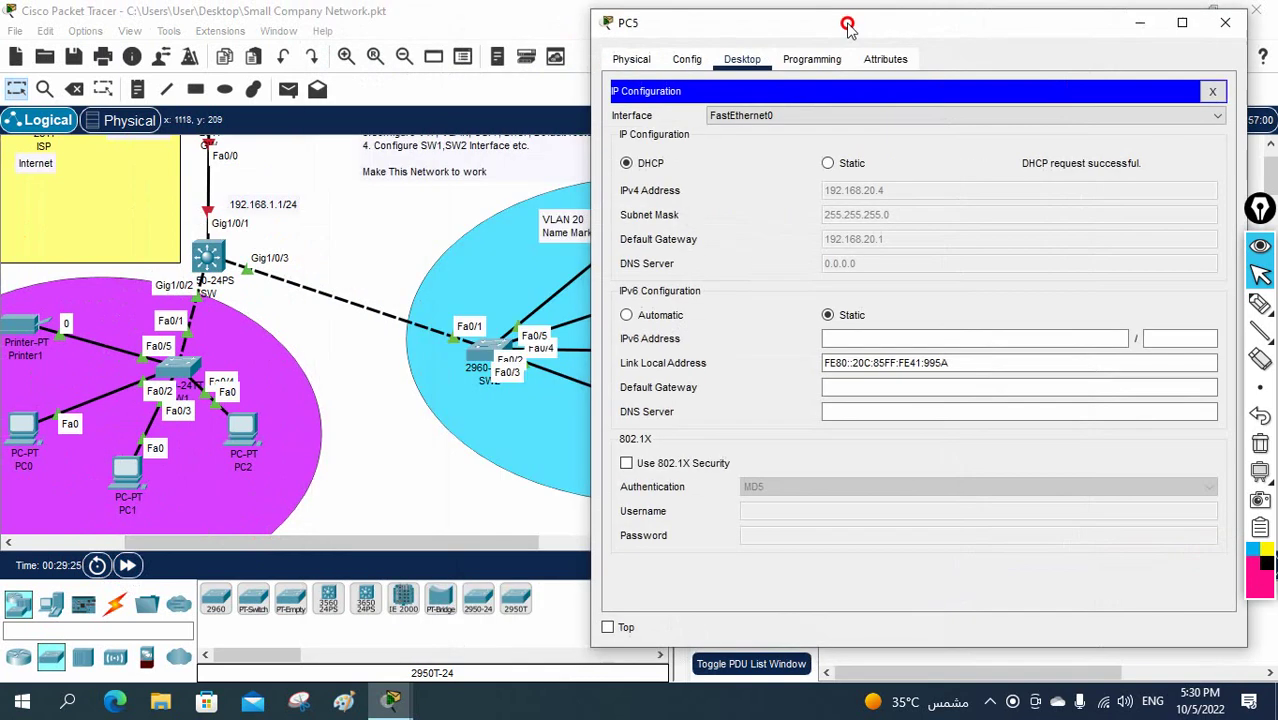
# Step: Close PC5's window and check the addressing details of Printer0 and the PCs on the topology
pyautogui.moveTo(566, 22); pyautogui.dragTo(848, 29)
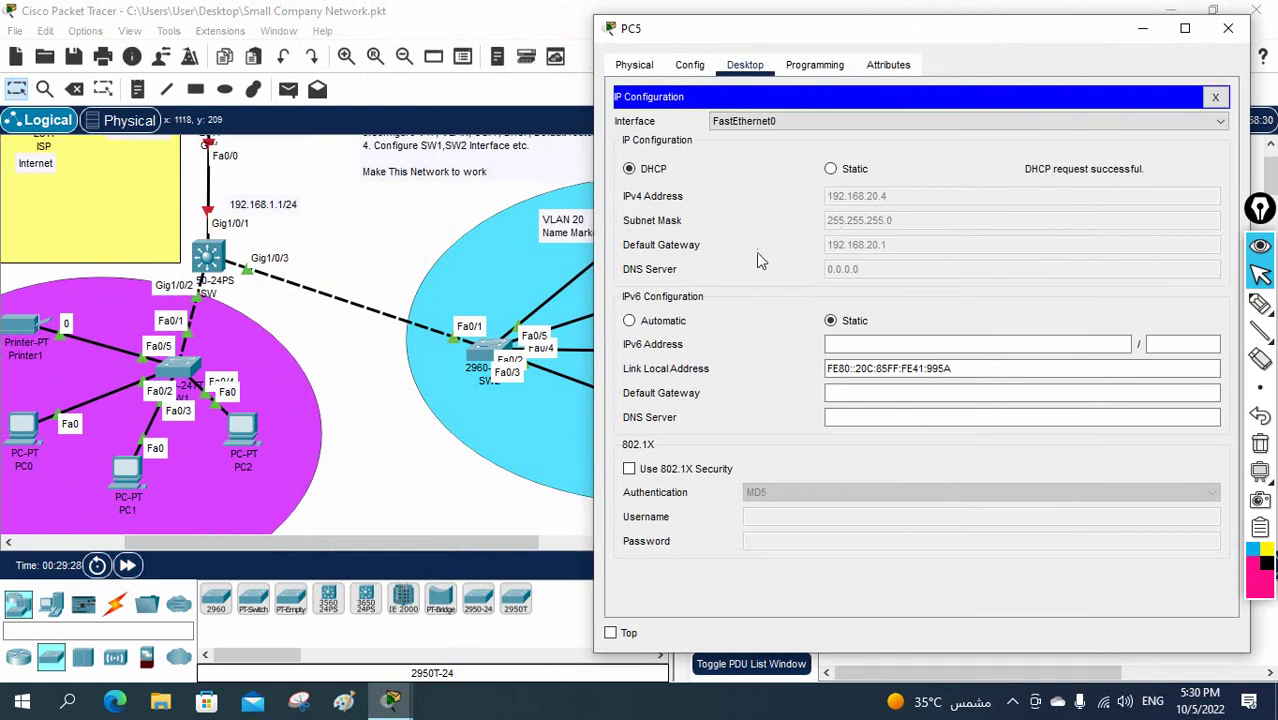
pyautogui.click(1228, 28)
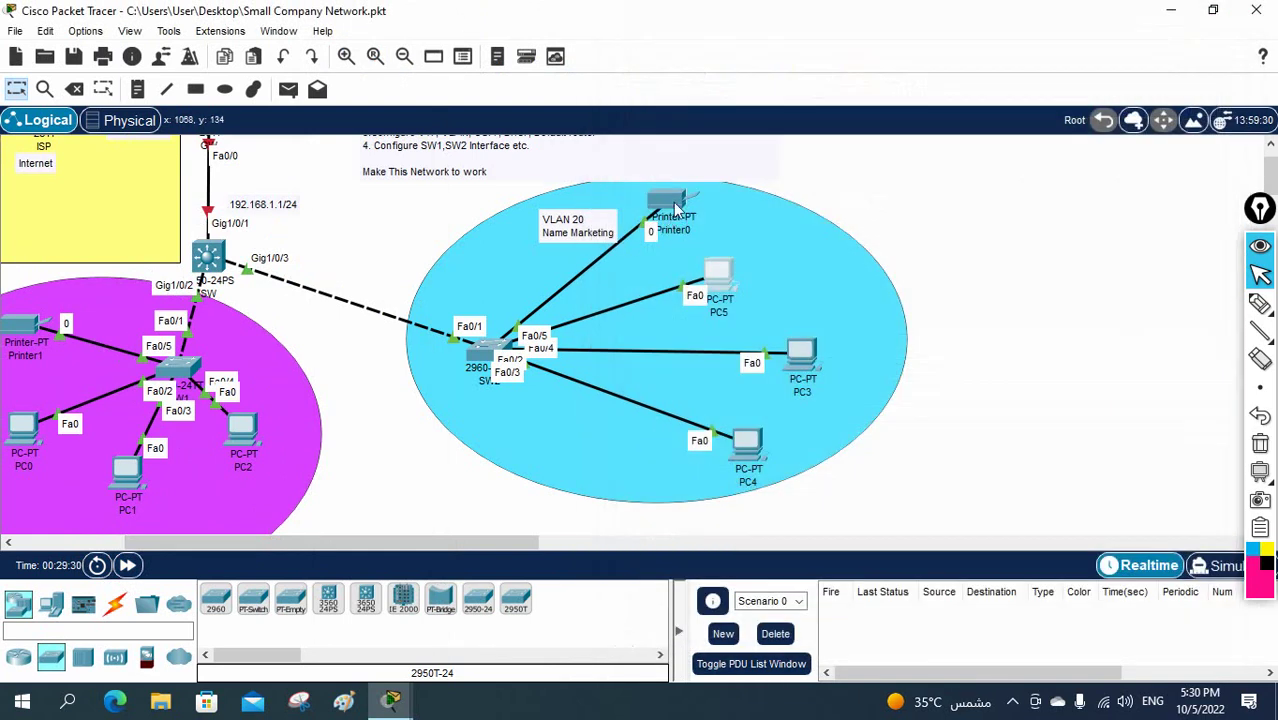
pyautogui.moveTo(678, 207)
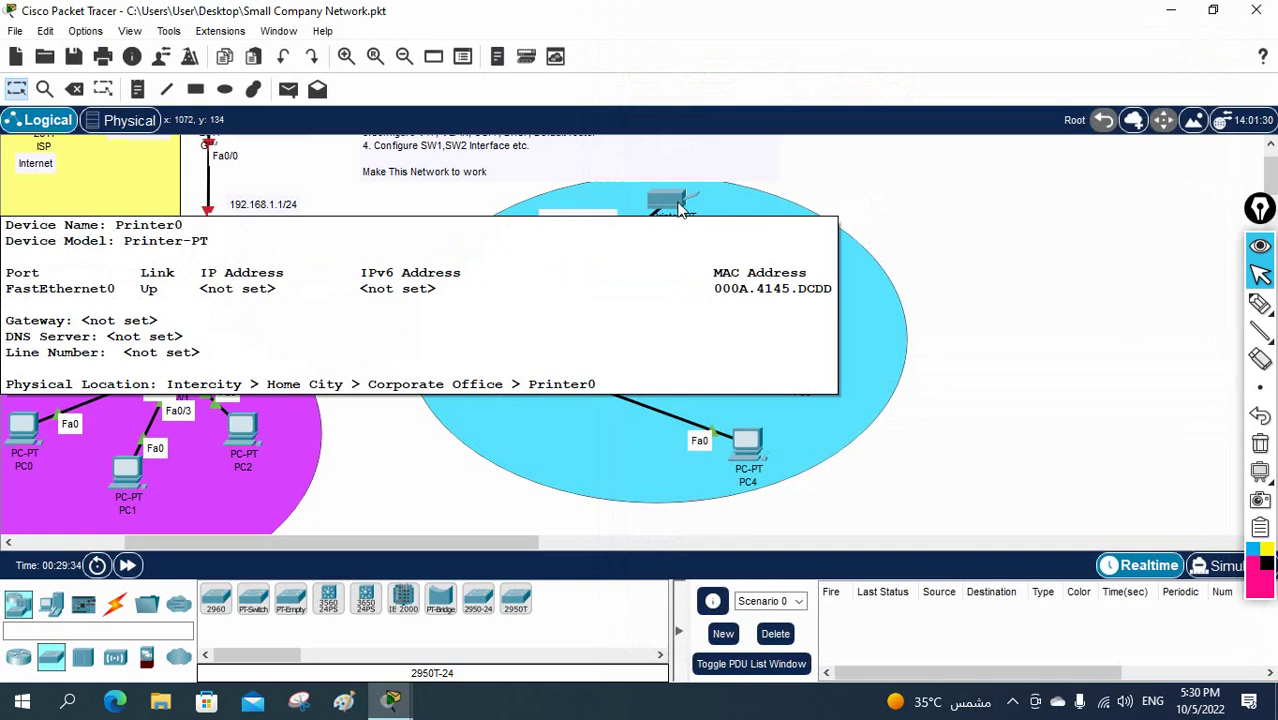
pyautogui.moveTo(729, 268)
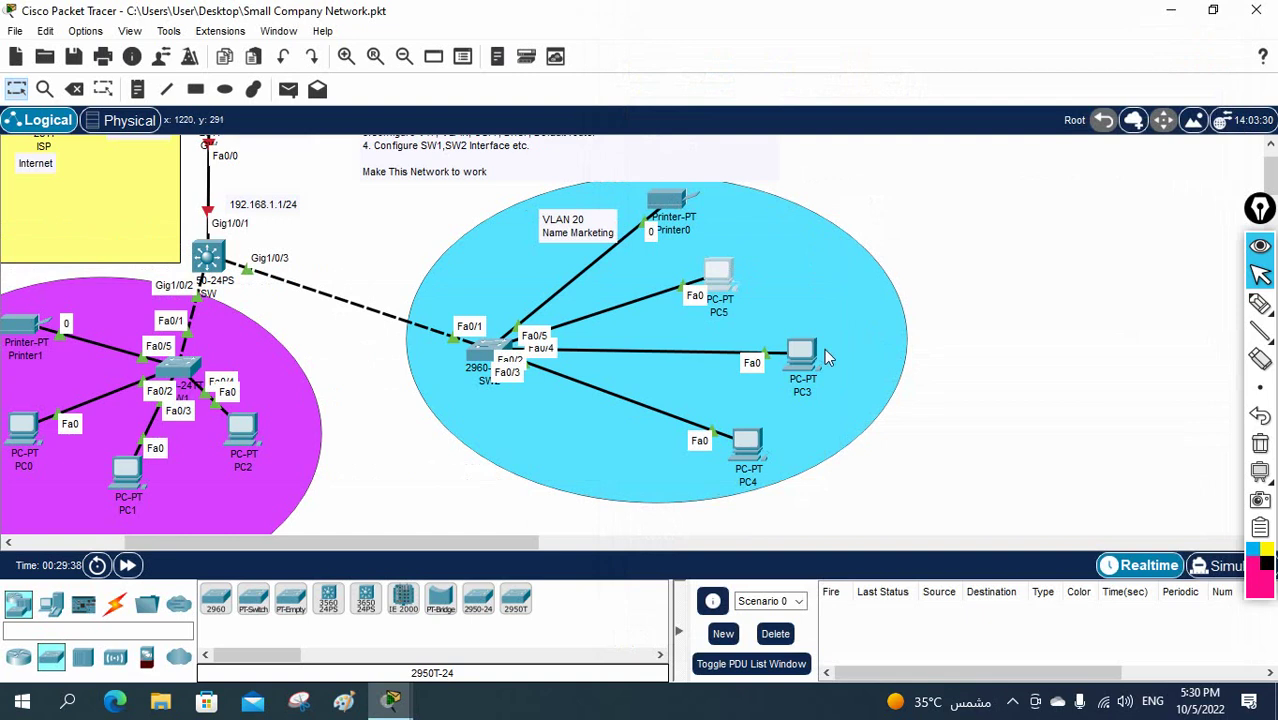
pyautogui.moveTo(795, 357)
pyautogui.moveTo(736, 448)
pyautogui.moveTo(36, 442)
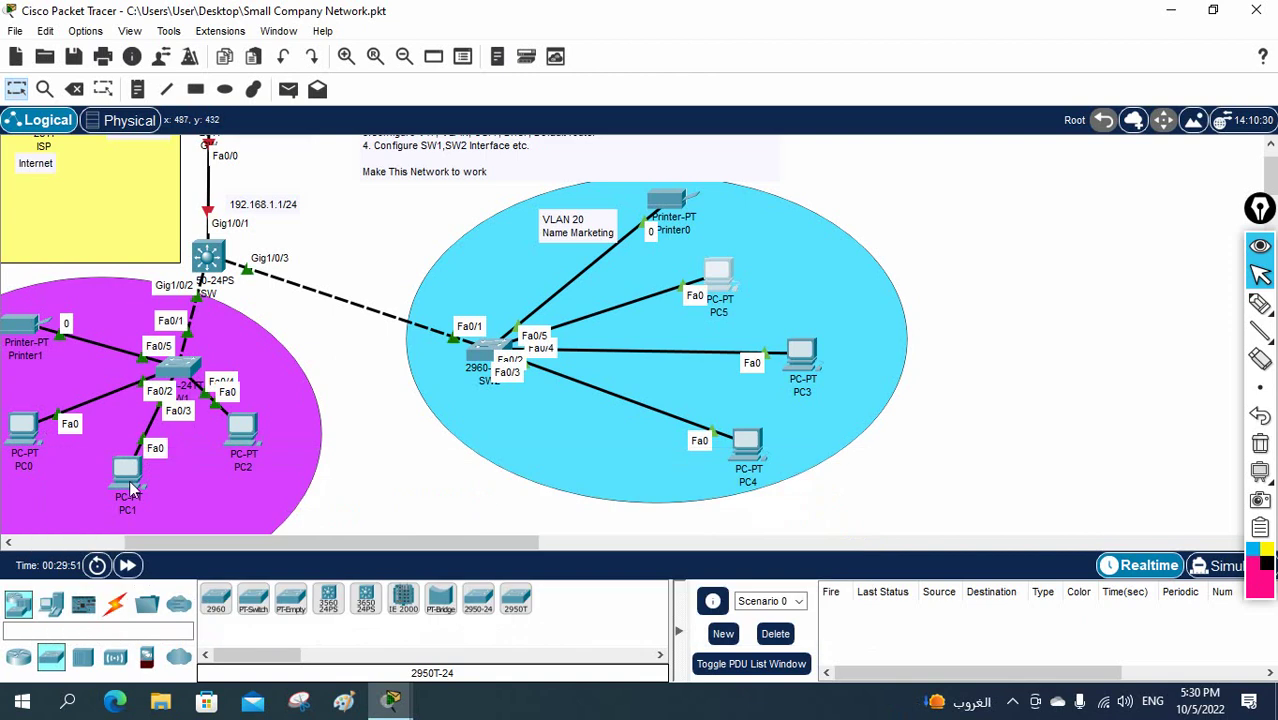
# Step: Set PC1's IPv4 addressing to DHCP in its IP configuration and close its window
pyautogui.moveTo(130, 487)
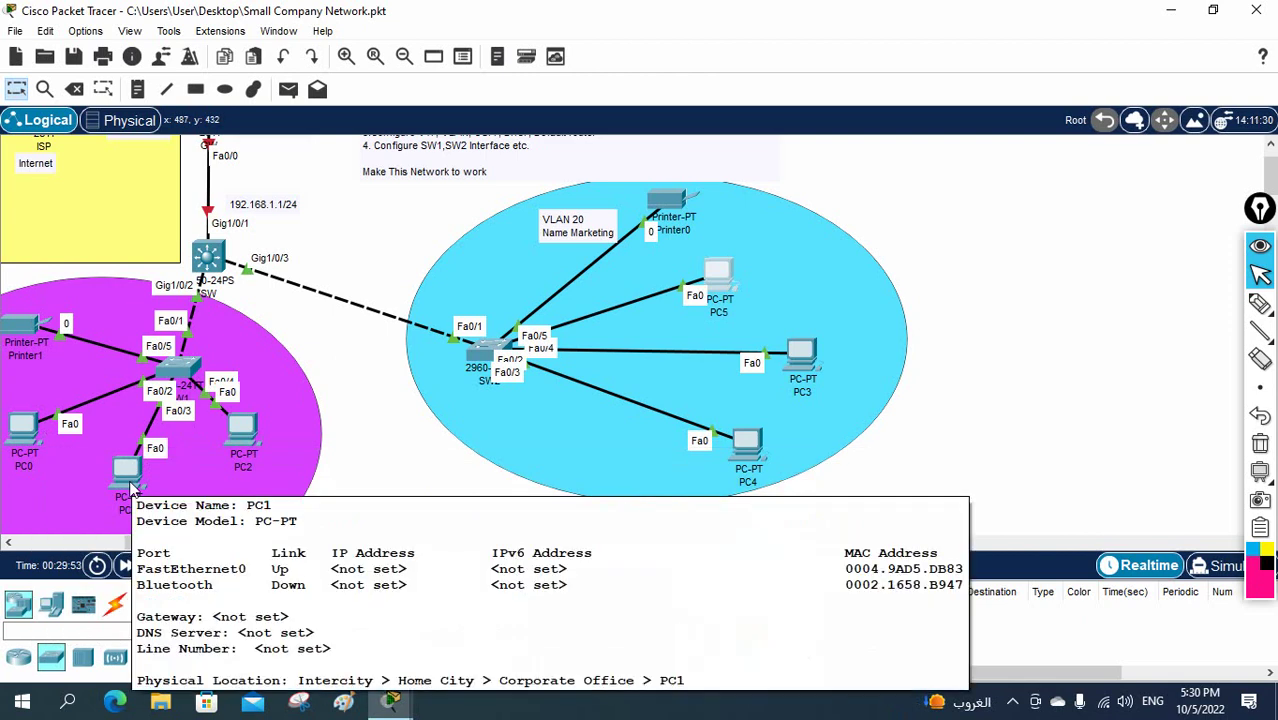
pyautogui.click(130, 487)
pyautogui.click(460, 60)
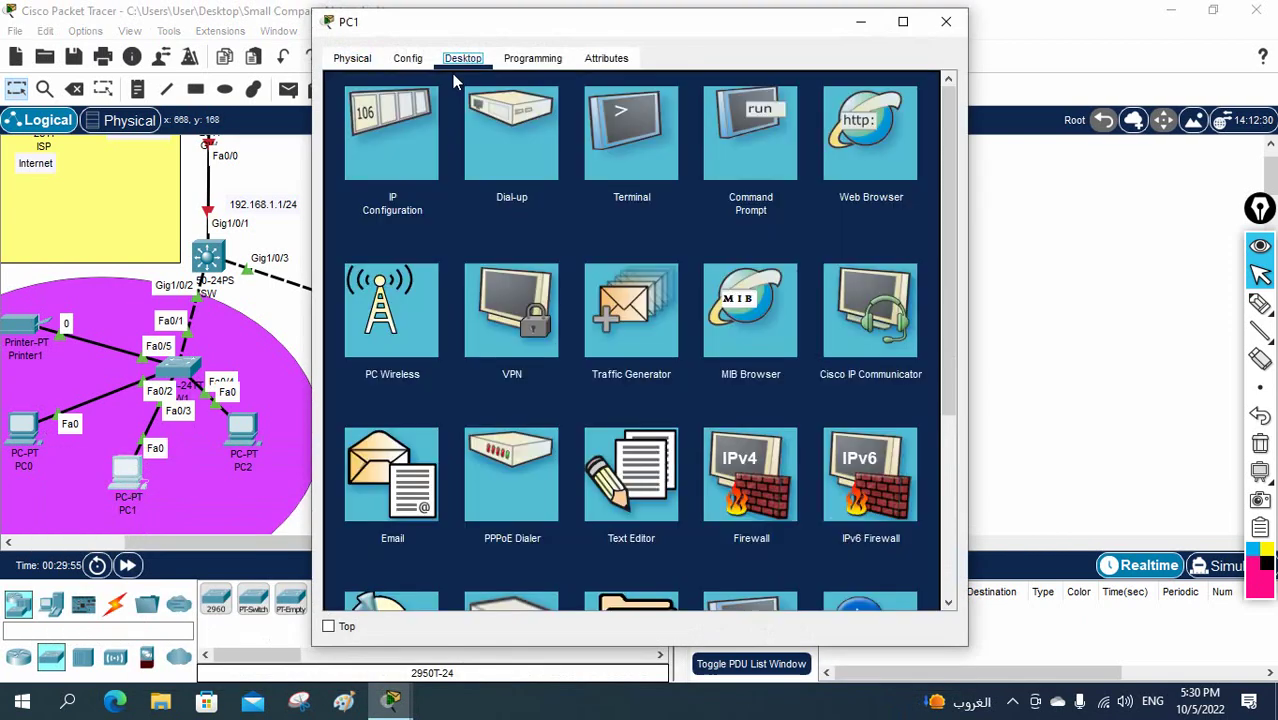
pyautogui.click(393, 134)
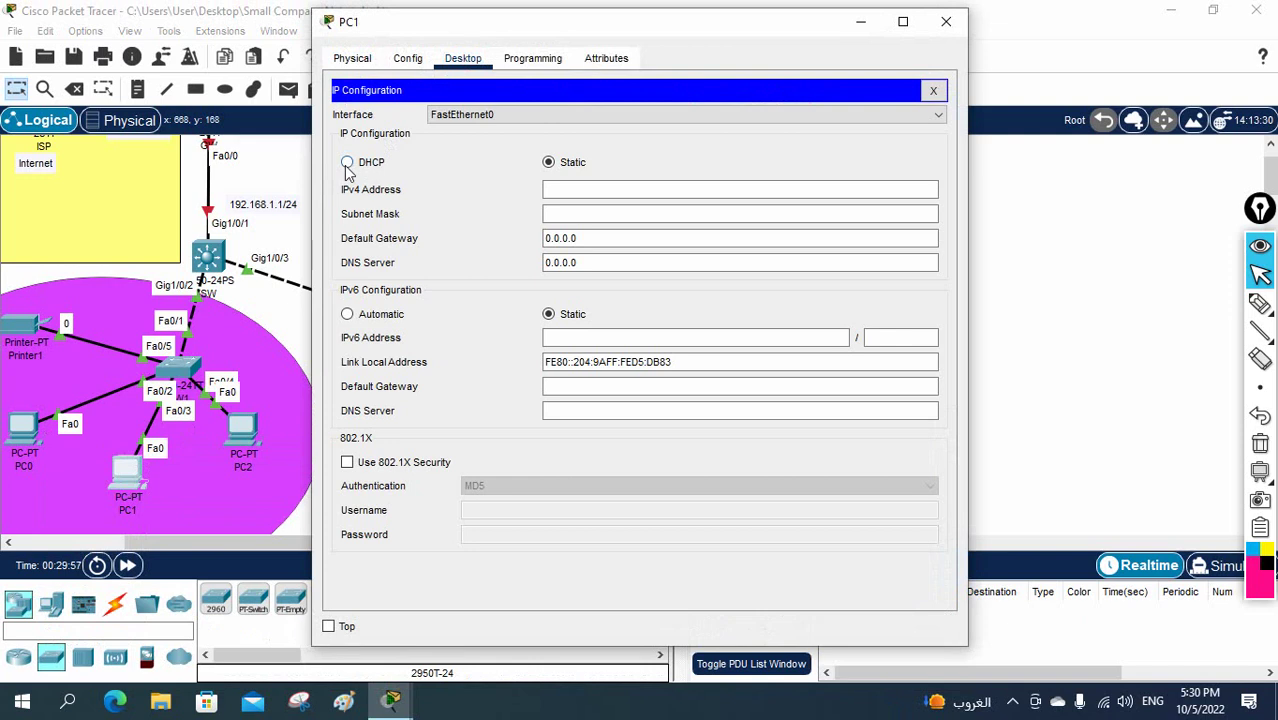
pyautogui.click(352, 166)
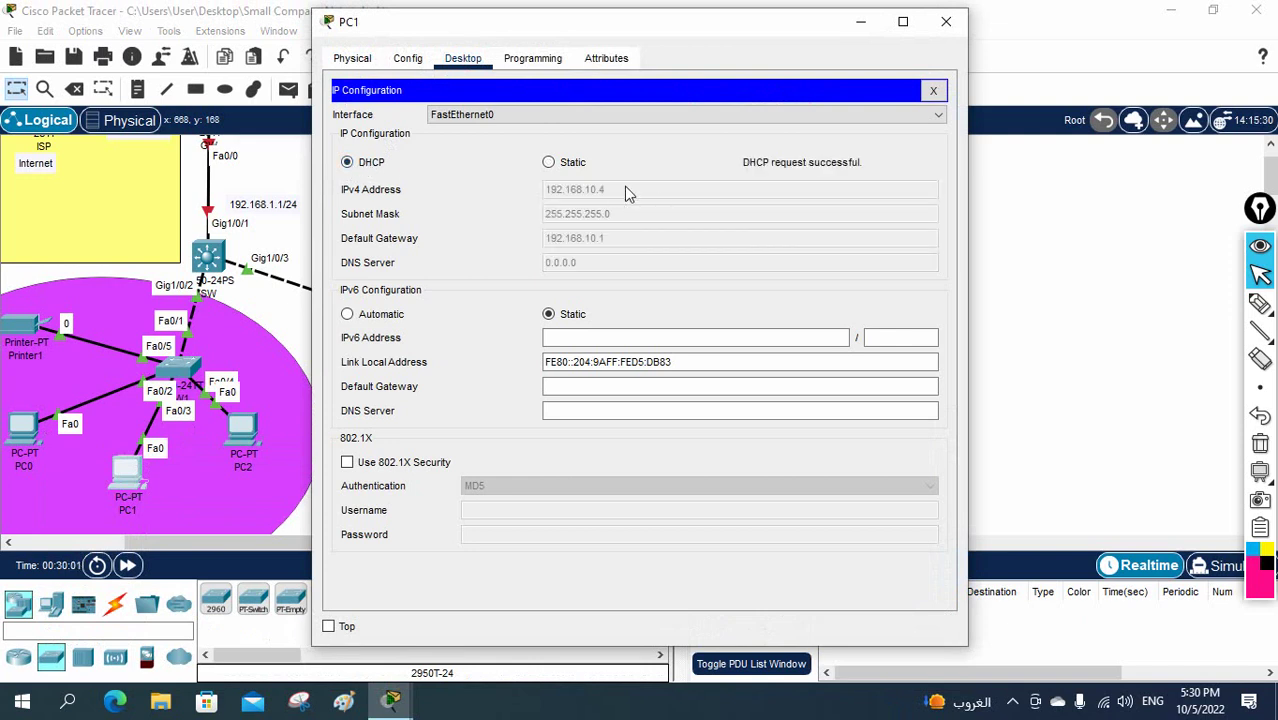
pyautogui.click(946, 21)
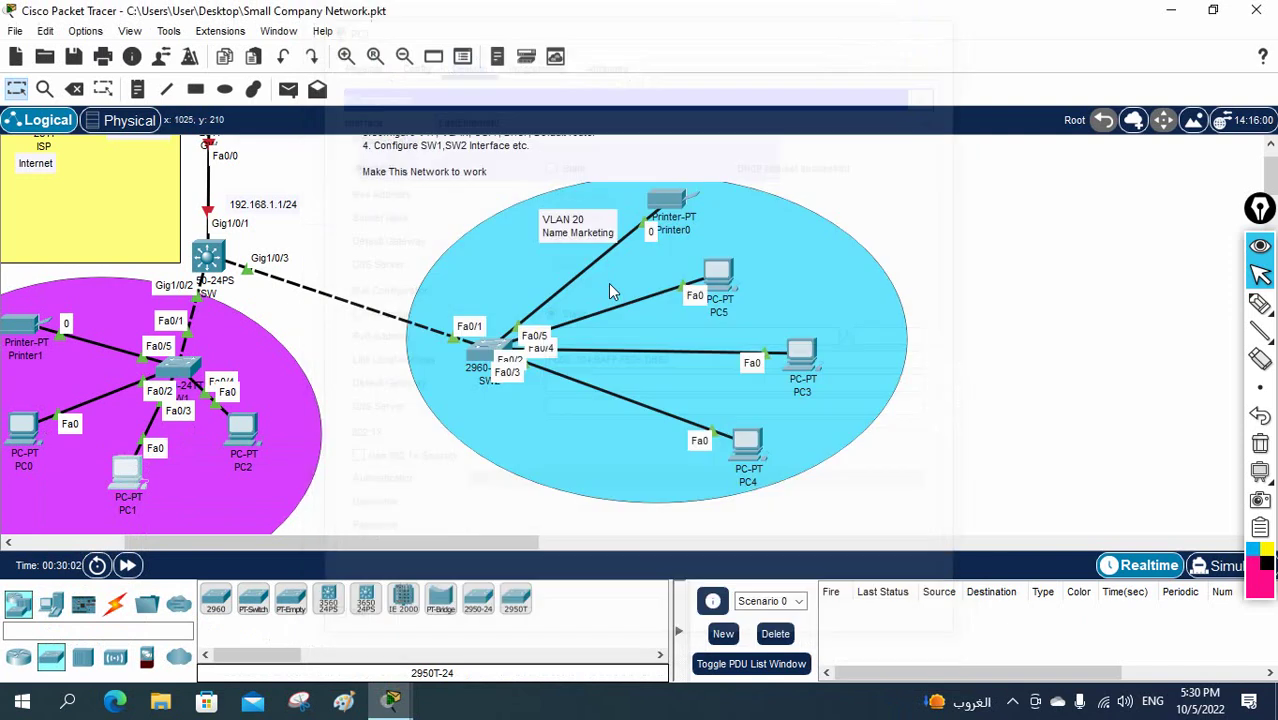
# Step: Set PC2's IPv4 addressing to DHCP in its IP configuration and close its window
pyautogui.click(243, 433)
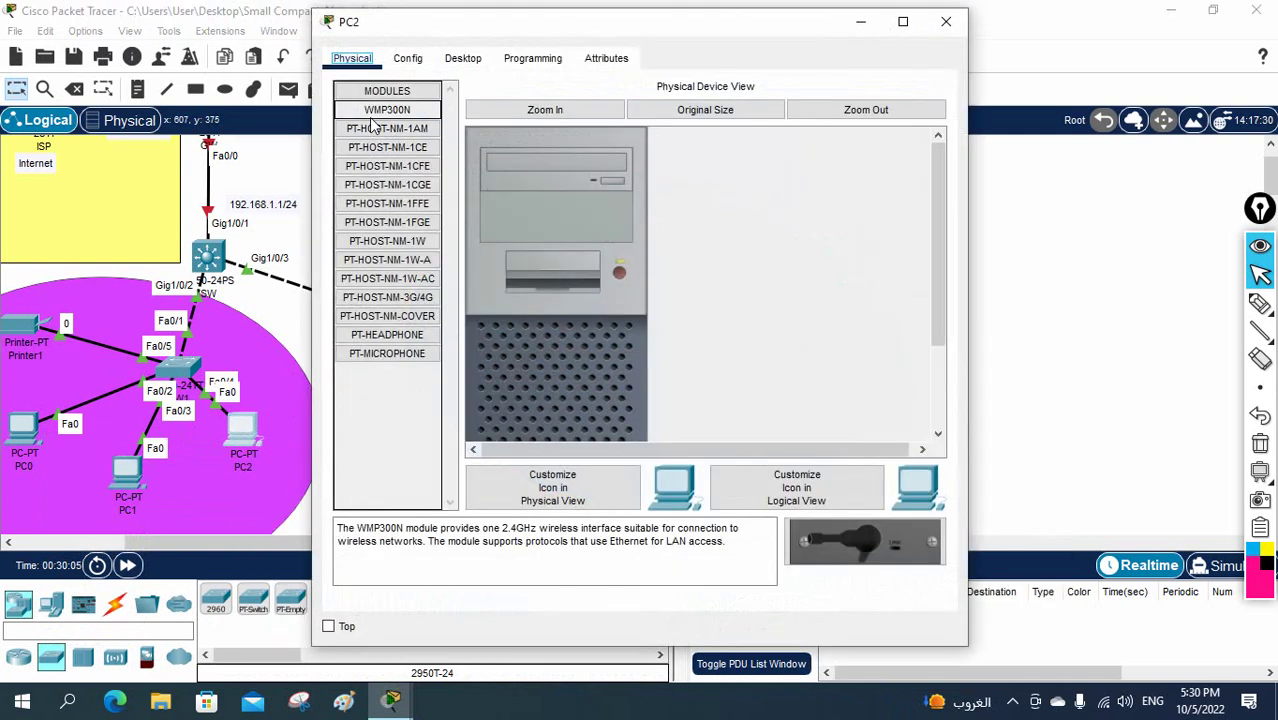
pyautogui.click(463, 58)
pyautogui.click(363, 145)
pyautogui.click(349, 165)
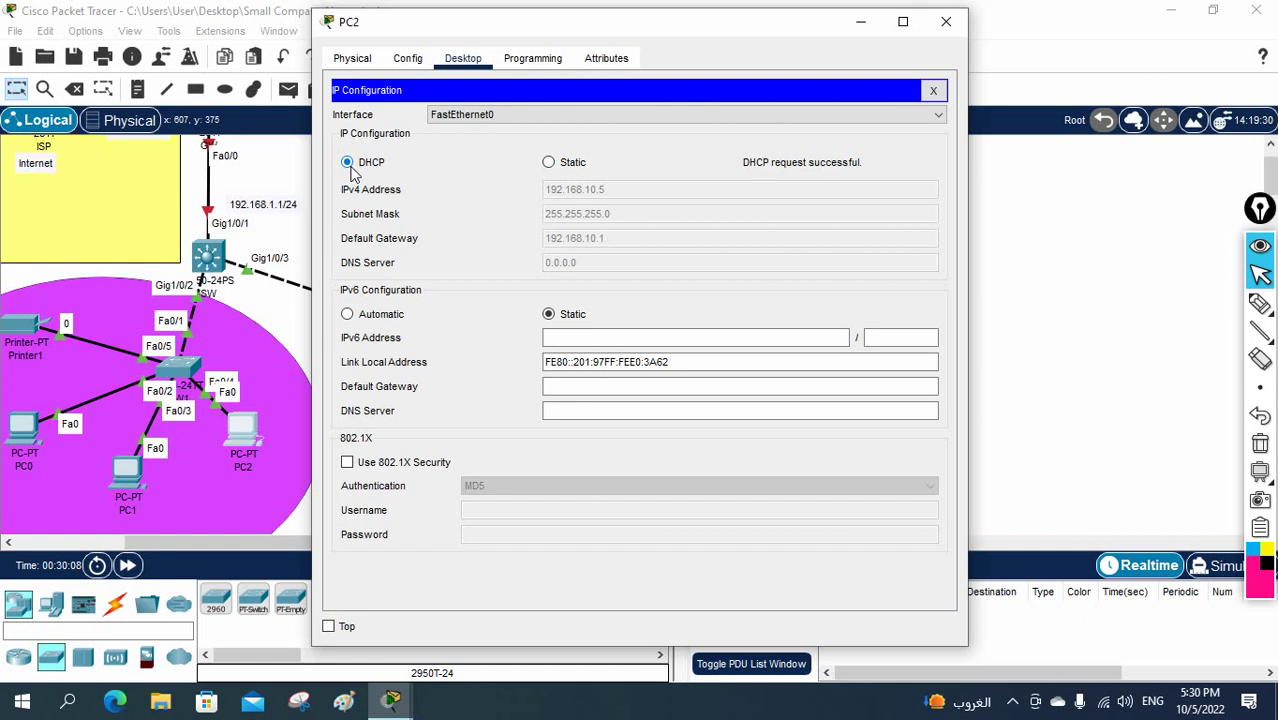
pyautogui.click(950, 22)
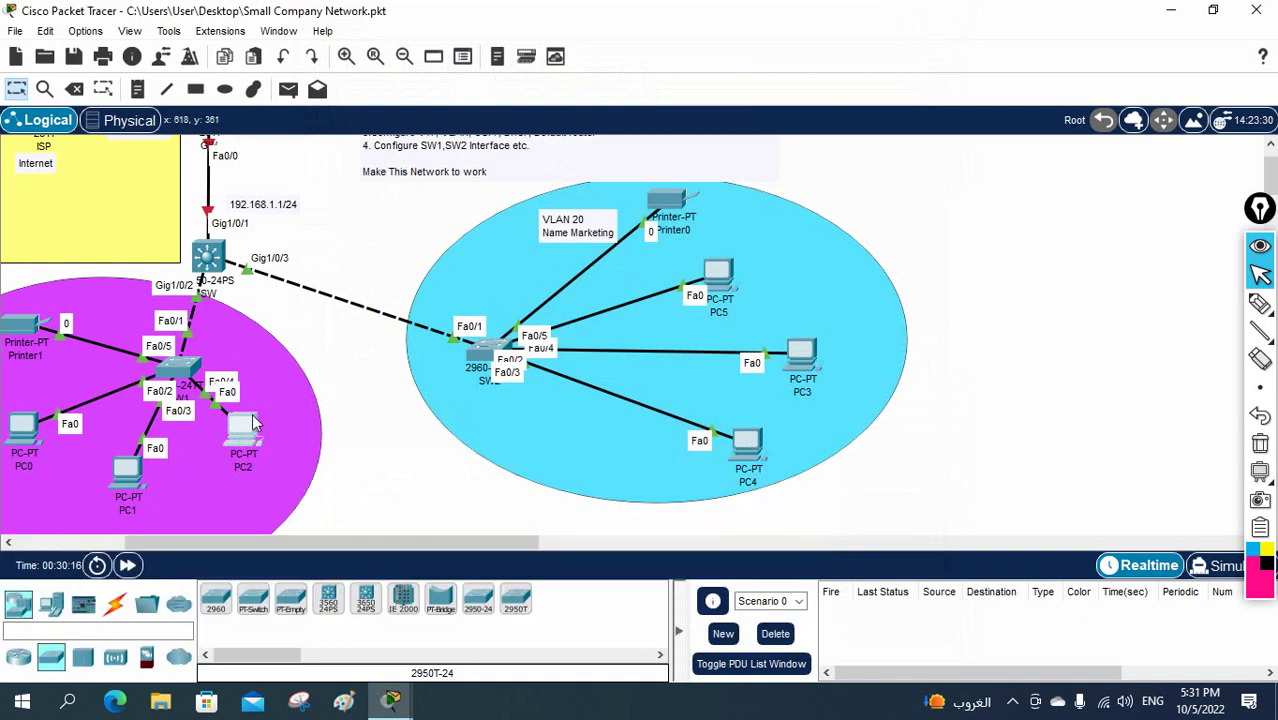
# Step: Check PC1's address, and ping 192.168.10.4 from PC4's command prompt to test routing between the VLANs
pyautogui.moveTo(133, 483)
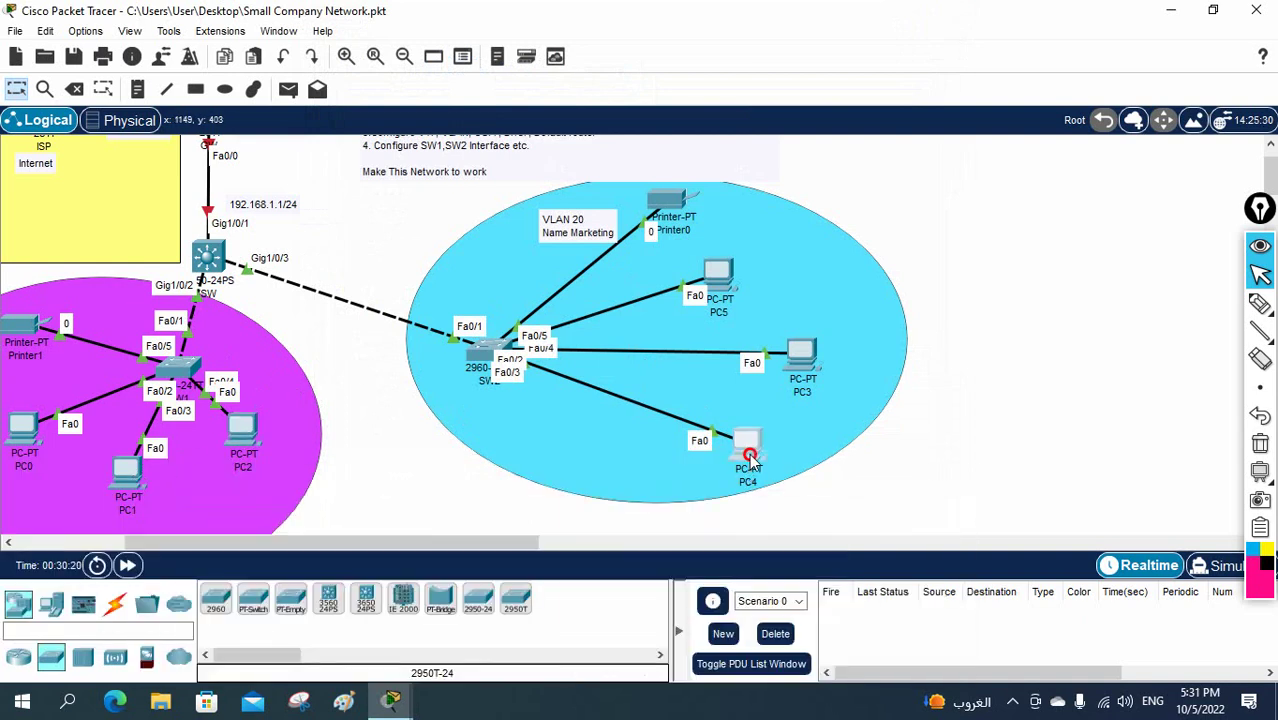
pyautogui.click(747, 448)
pyautogui.click(1179, 107)
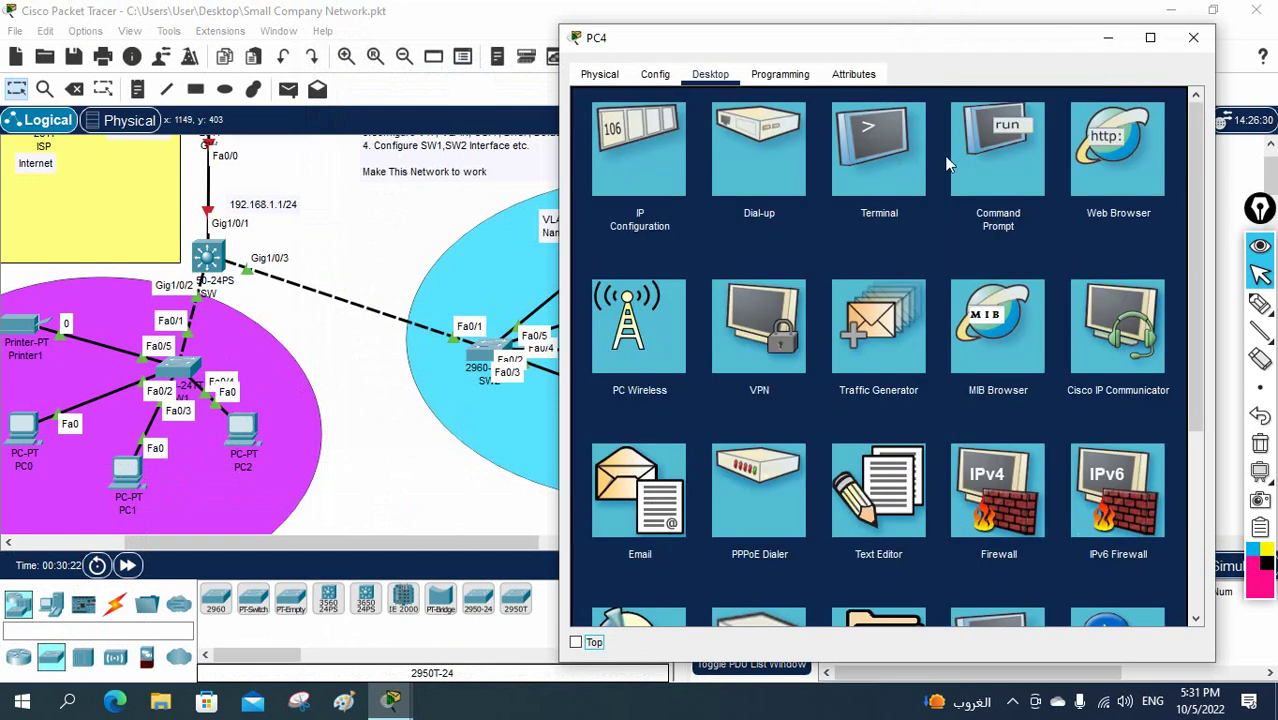
pyautogui.click(1006, 148)
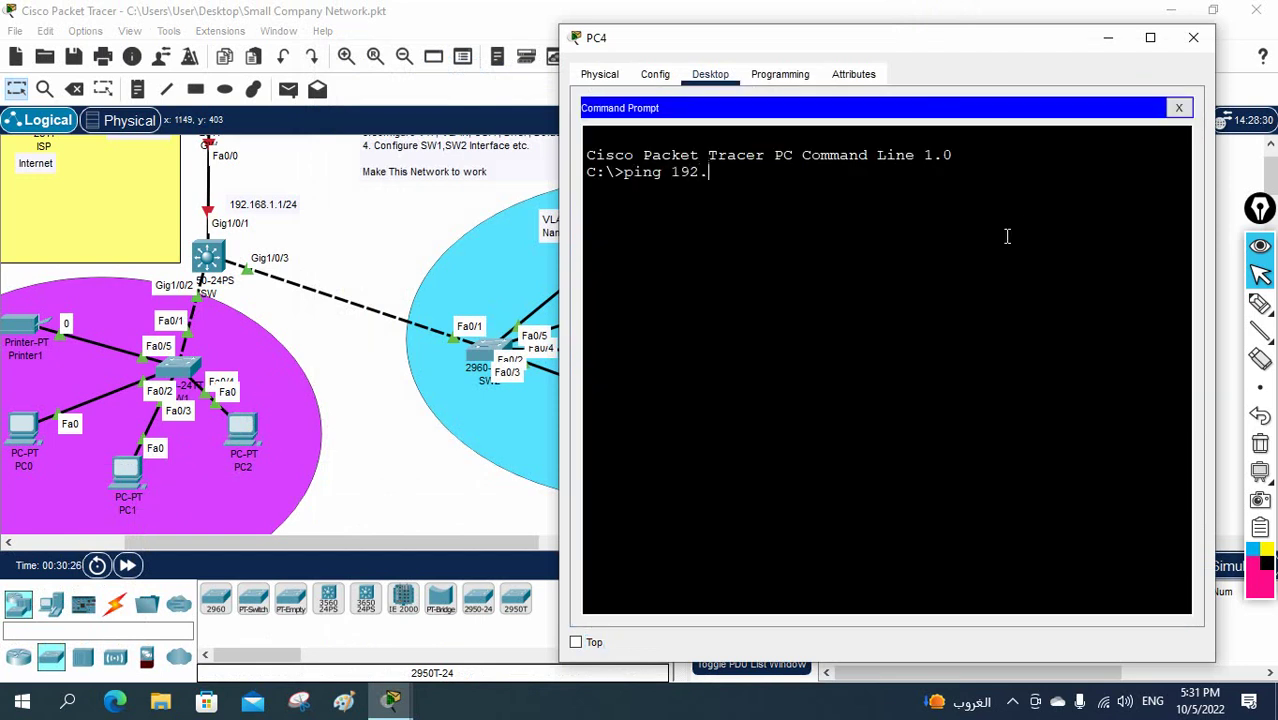
pyautogui.write('ping 192.168.10.4')
pyautogui.press('Return')
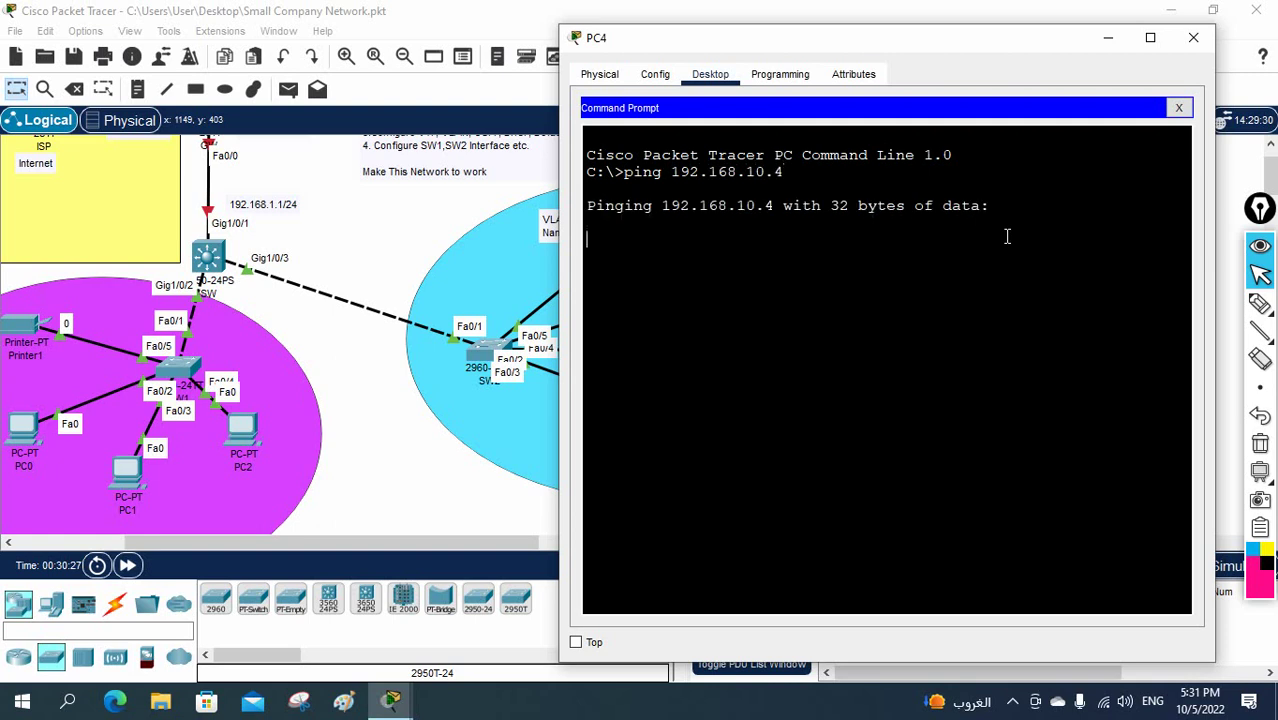
# Step: Move PC4's window aside to uncover the topology, and examine the ping replies from 192.168.10.4
pyautogui.click(598, 41)
pyautogui.moveTo(601, 45); pyautogui.dragTo(725, 69)
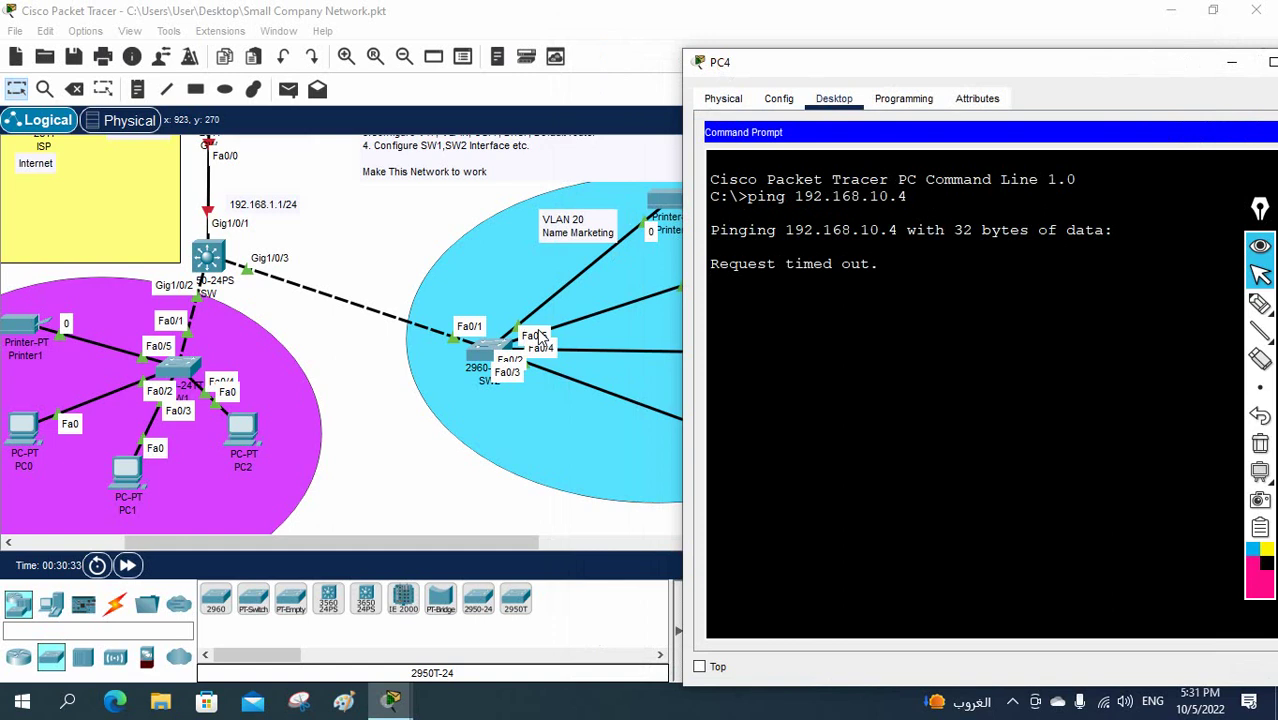
pyautogui.click(830, 55)
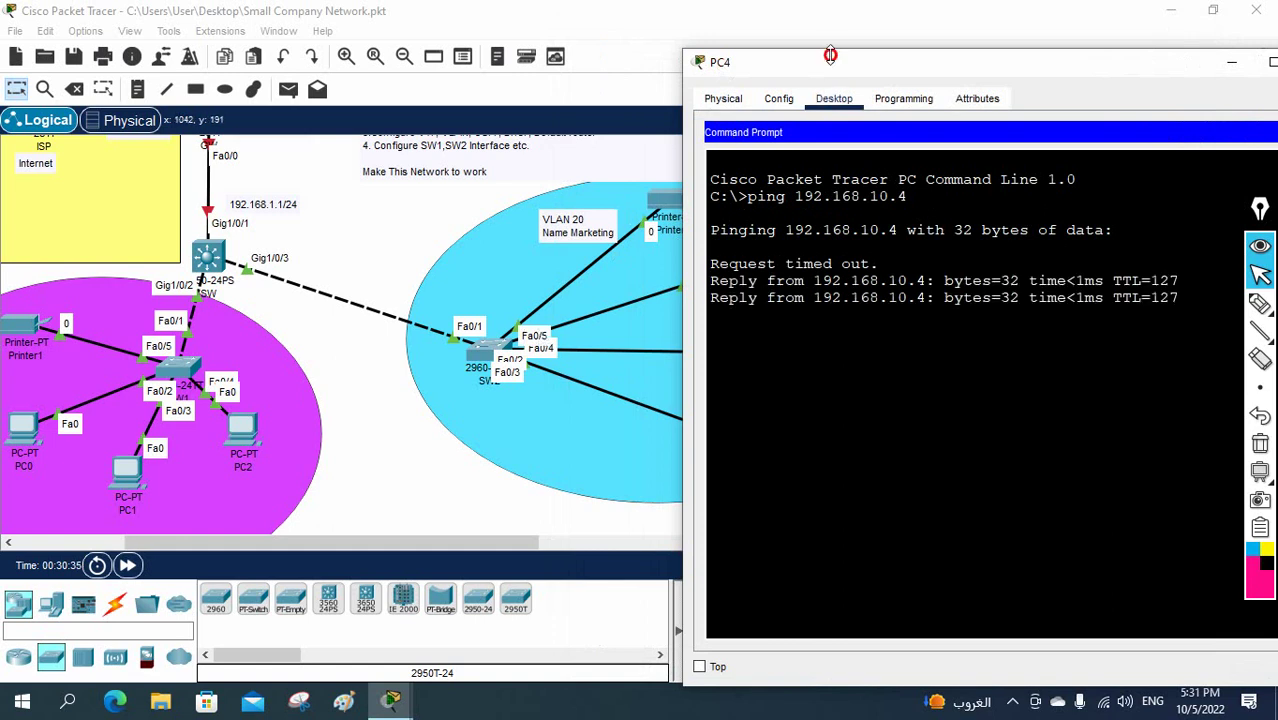
pyautogui.moveTo(830, 55); pyautogui.dragTo(765, 105)
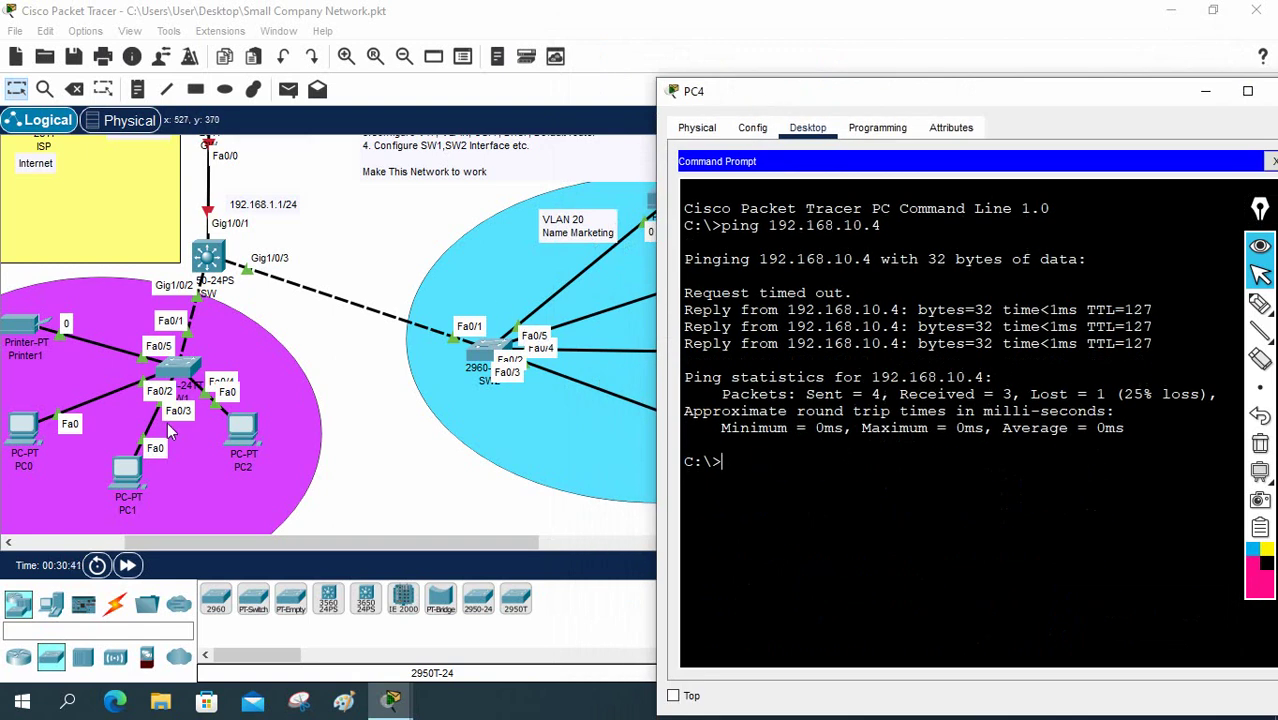
pyautogui.moveTo(726, 96); pyautogui.dragTo(847, 96)
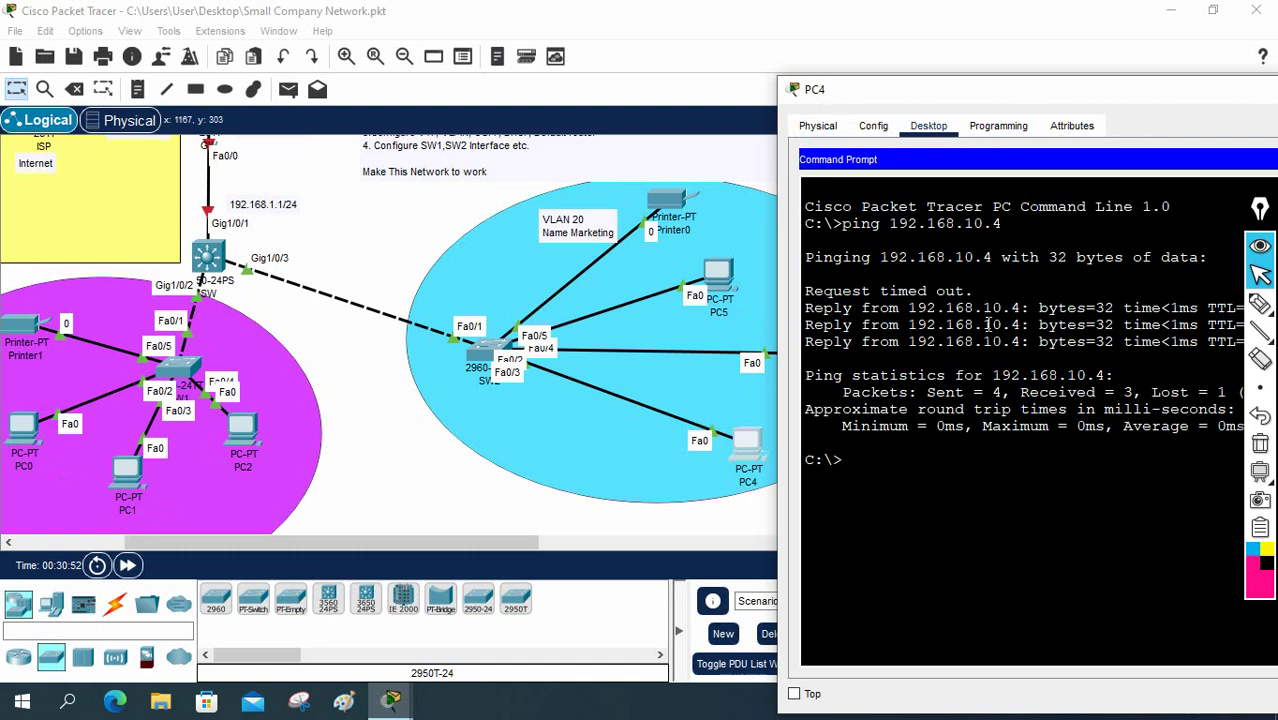
pyautogui.moveTo(1022, 310); pyautogui.dragTo(915, 314)
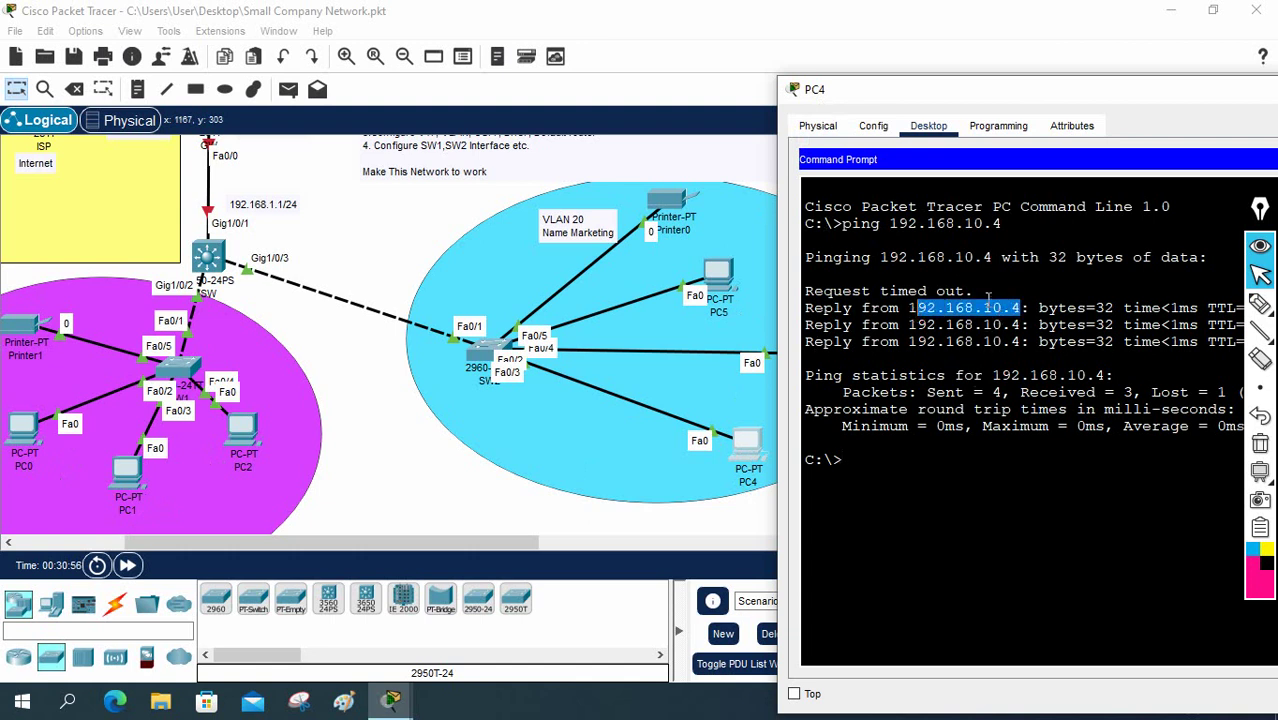
# Step: Check PC4's global gateway settings, return to its ping output and close its window
pyautogui.moveTo(843, 93); pyautogui.dragTo(702, 59)
pyautogui.click(730, 92)
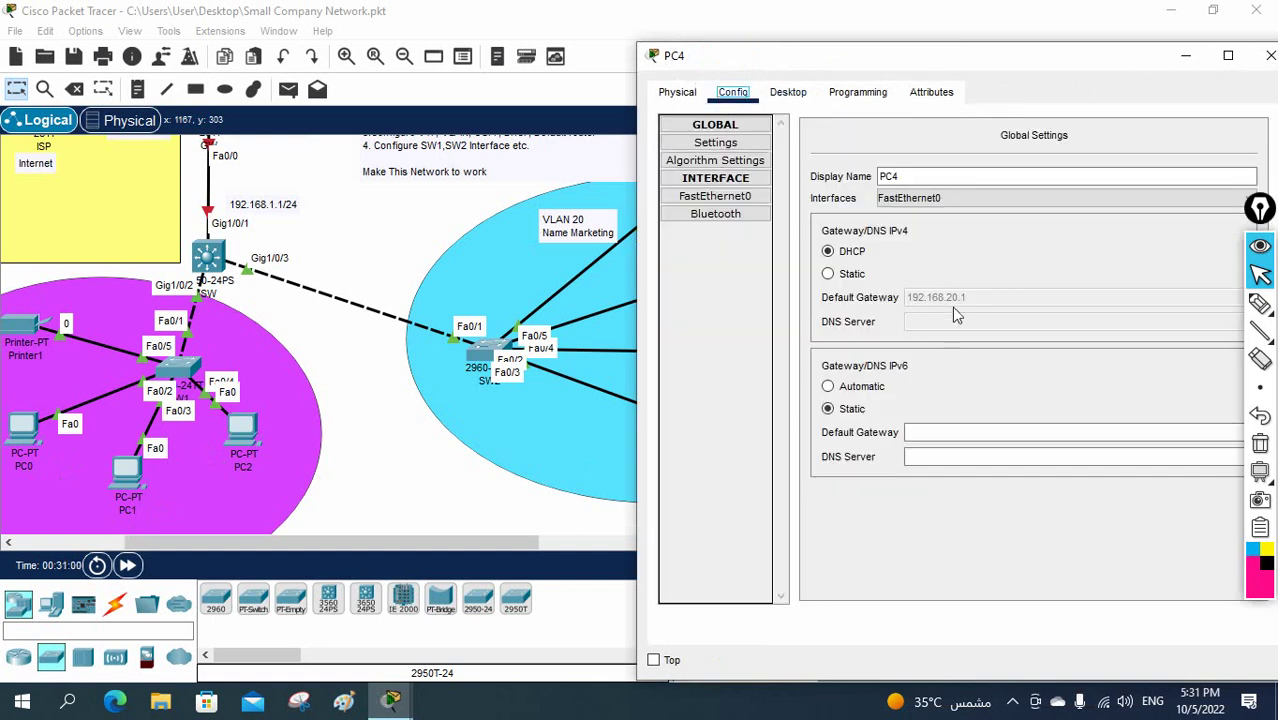
pyautogui.click(788, 92)
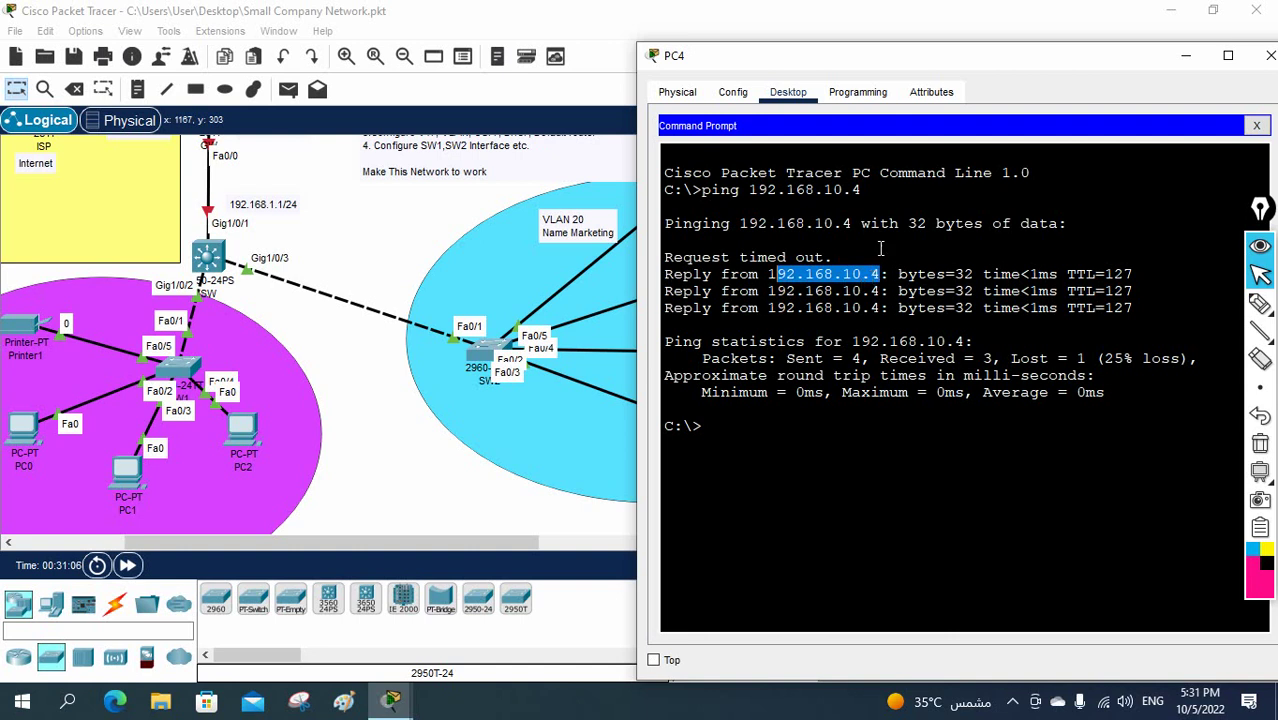
pyautogui.moveTo(982, 60); pyautogui.dragTo(874, 66)
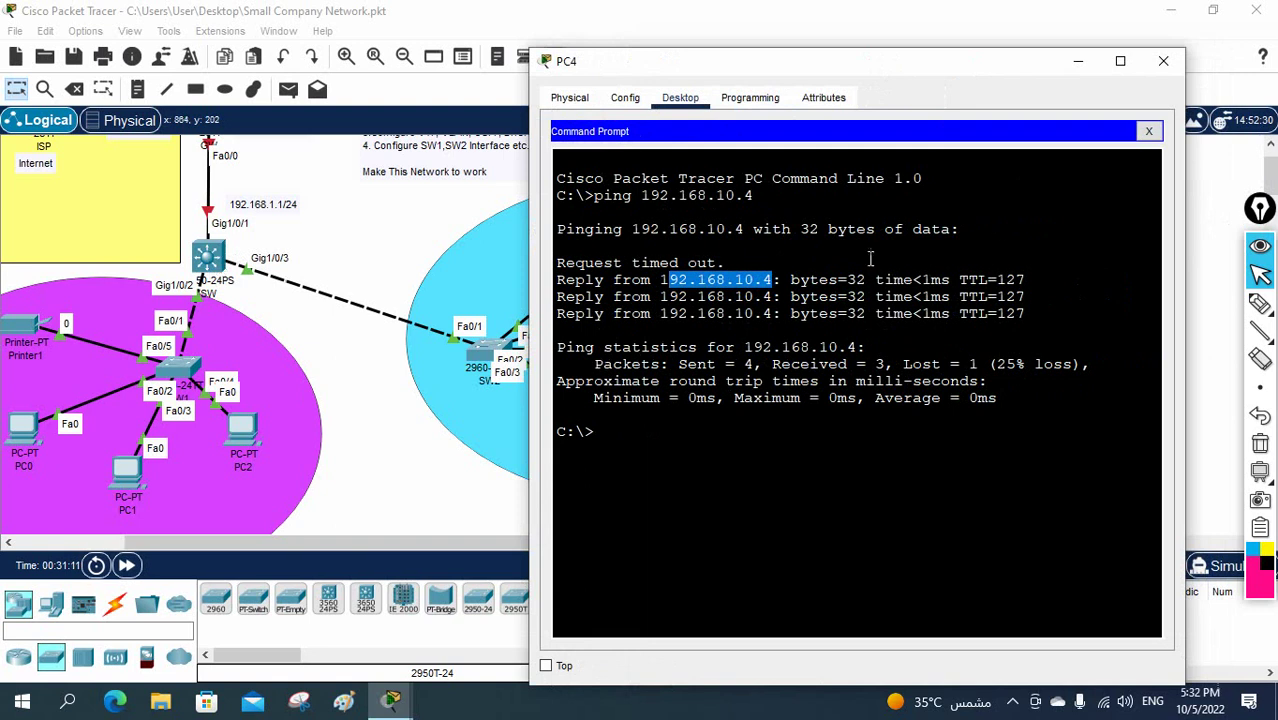
pyautogui.click(1166, 68)
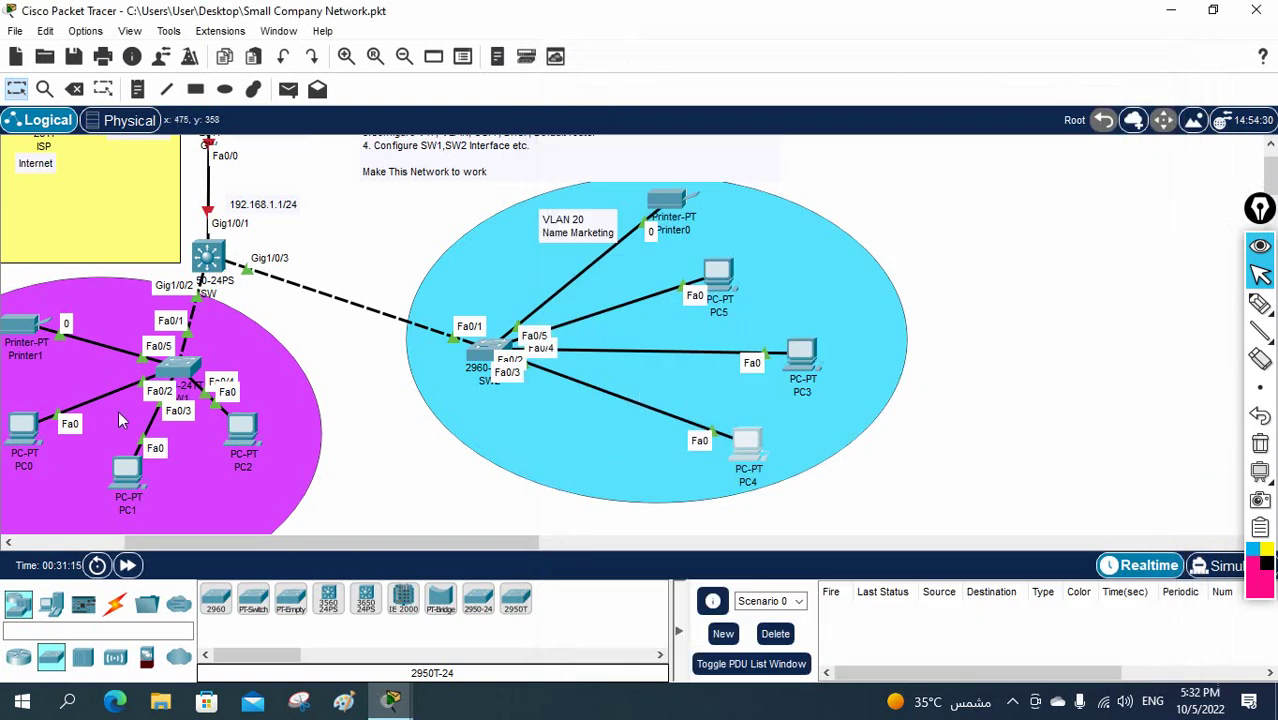
# Step: Open the command line of the multilayer switch SW and list its interfaces with "sh ip int br"
pyautogui.scroll(1, 603, 398)
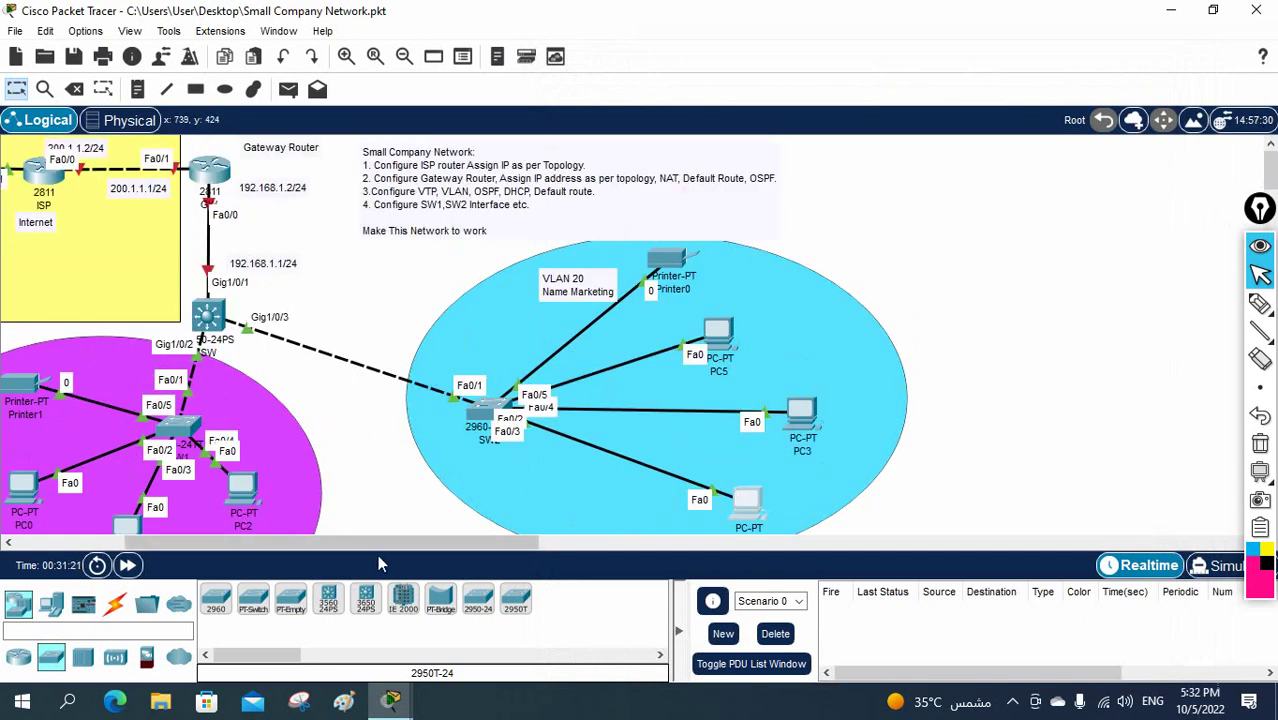
pyautogui.moveTo(382, 543); pyautogui.dragTo(282, 550)
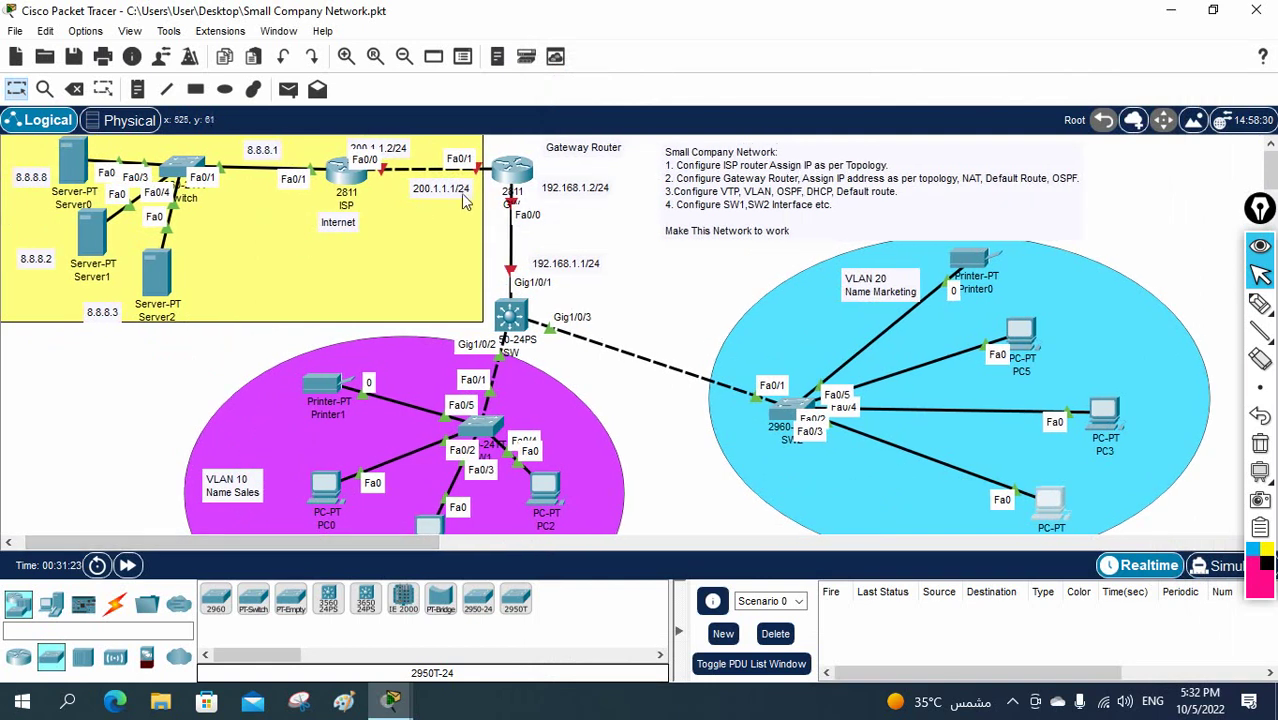
pyautogui.click(508, 322)
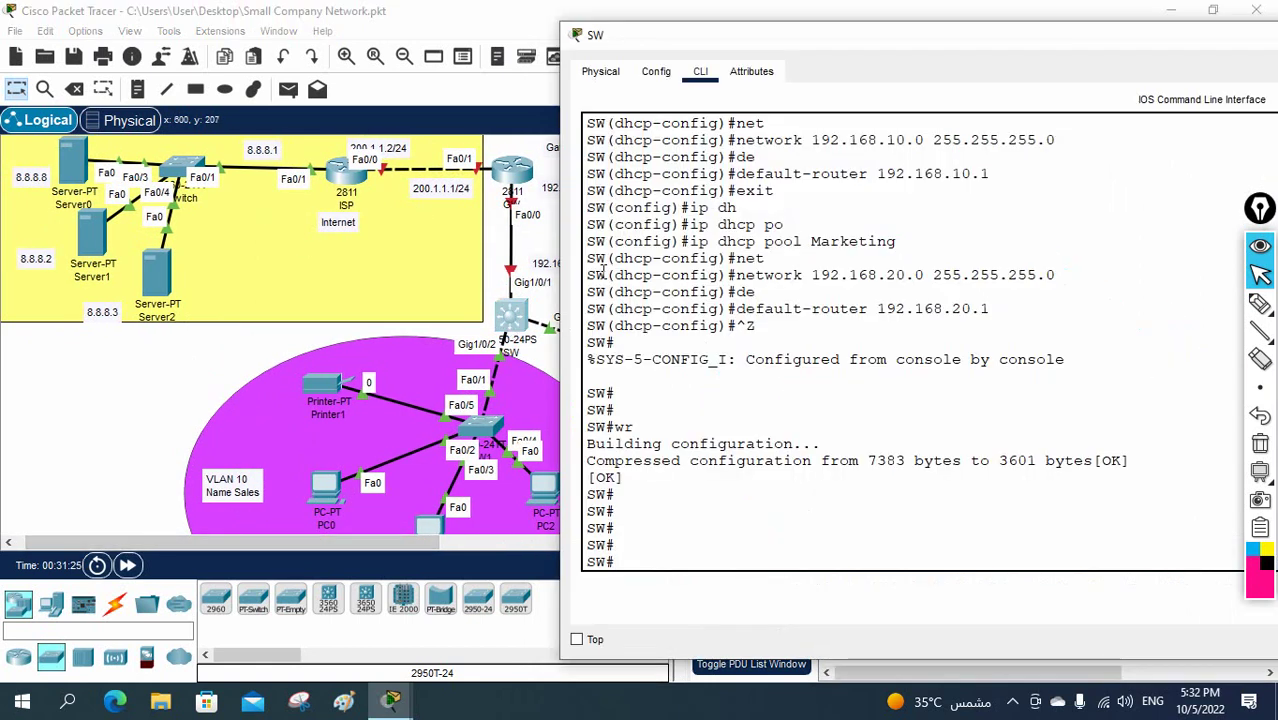
pyautogui.moveTo(373, 541); pyautogui.dragTo(478, 557)
pyautogui.click(210, 314)
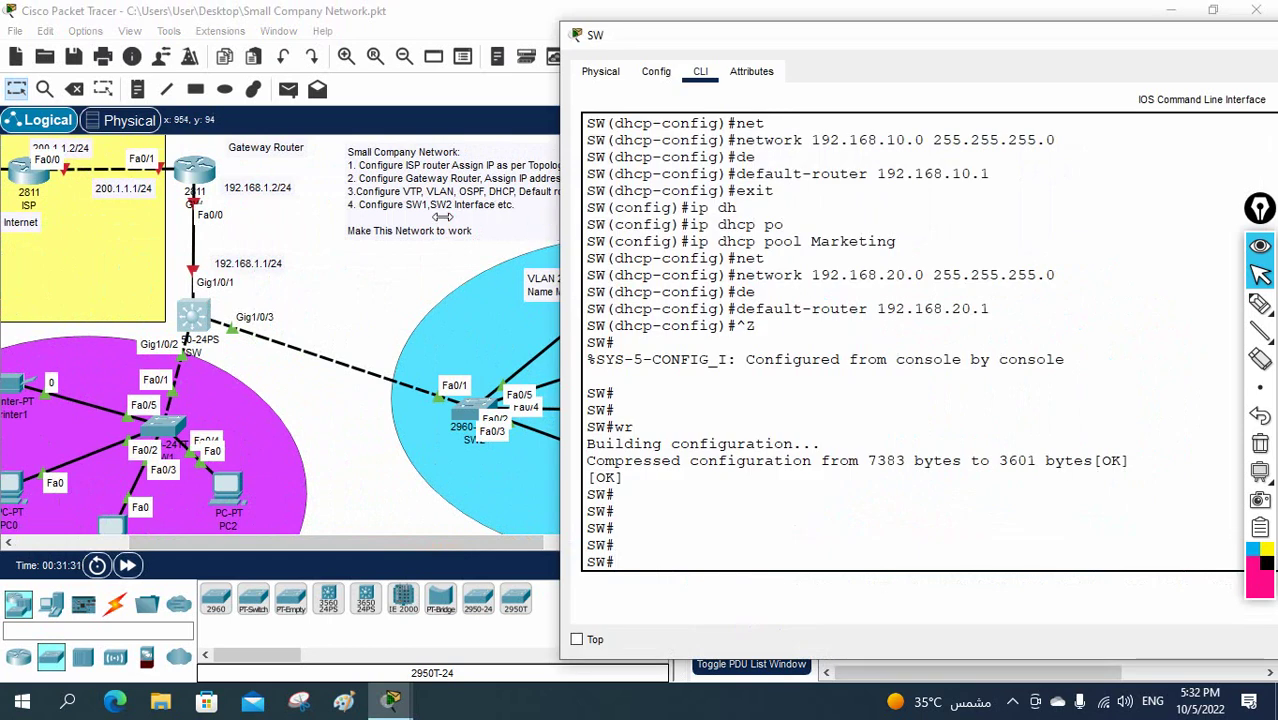
pyautogui.click(865, 348)
pyautogui.write('sh ip int br')
pyautogui.press('Return')
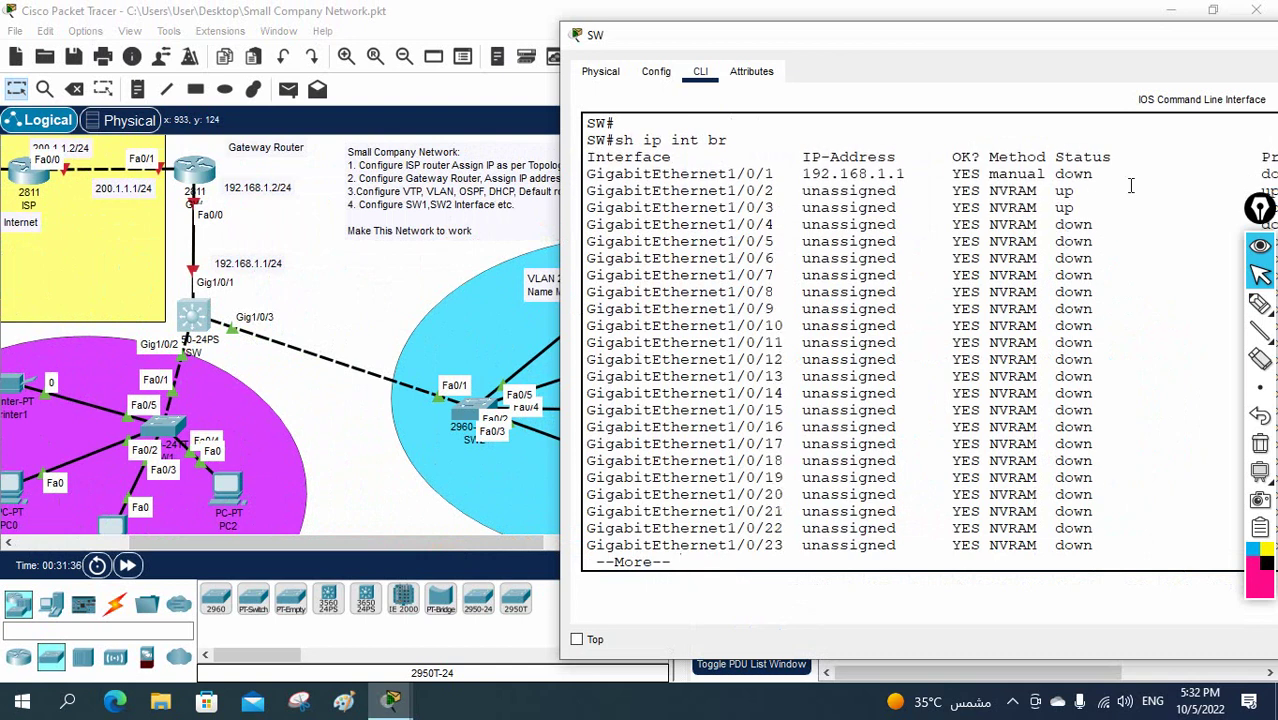
# Step: Examine the GigabitEthernet1/0/1 entry and page through the rest of SW's interface list to the VLAN interfaces
pyautogui.moveTo(1120, 175); pyautogui.dragTo(681, 174)
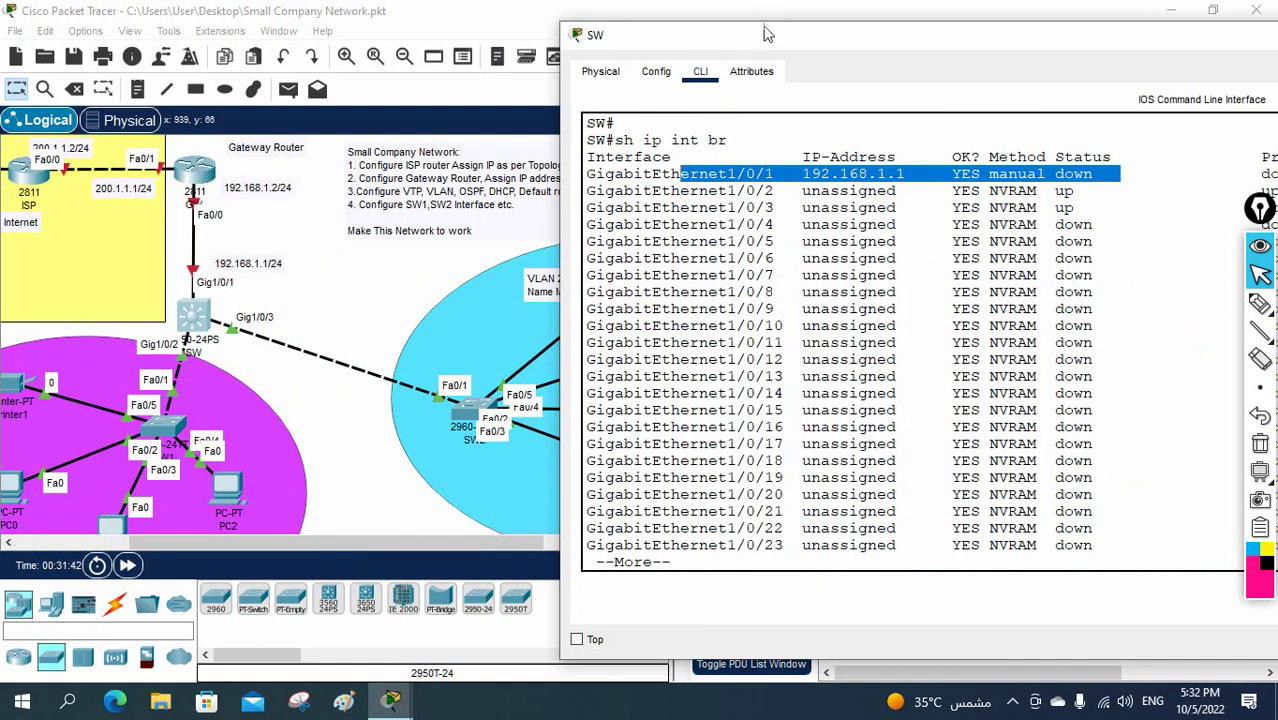
pyautogui.moveTo(763, 35); pyautogui.dragTo(600, 26)
pyautogui.click(728, 220)
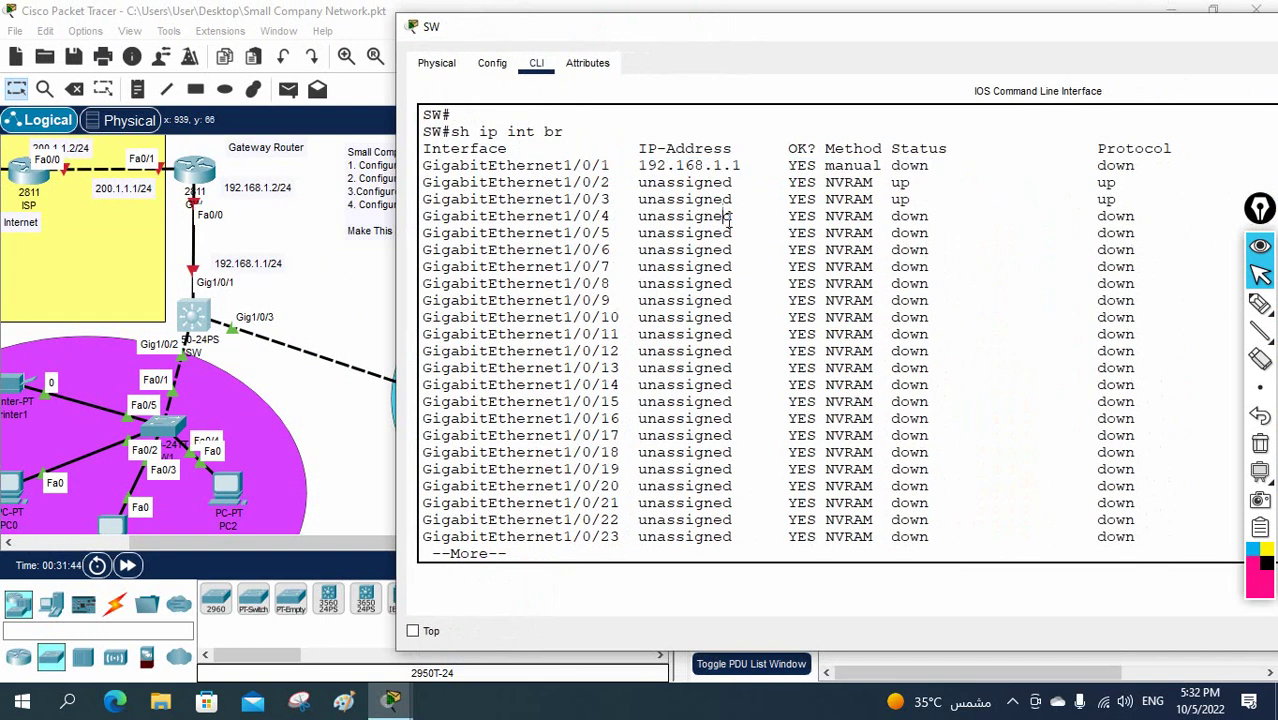
pyautogui.press('Return')
pyautogui.press('Return')
pyautogui.press('Return')
pyautogui.press('Return')
pyautogui.press('Return')
pyautogui.press('Return')
pyautogui.press('Return')
pyautogui.press('Return')
pyautogui.press('Return')
pyautogui.press('Return')
pyautogui.press('Return')
pyautogui.press('Return')
pyautogui.press('Return')
pyautogui.press('Return')
pyautogui.press('Return')
pyautogui.press('Return')
pyautogui.press('Return')
pyautogui.press('Return')
pyautogui.press('Return')
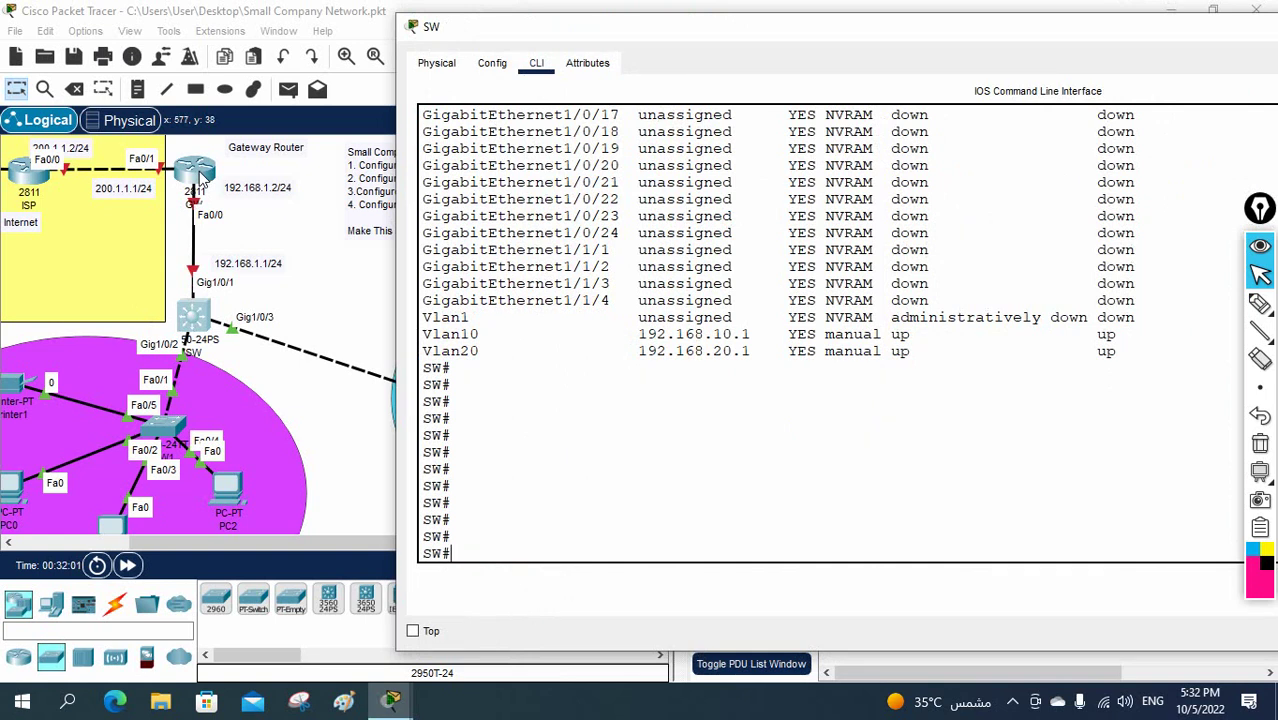
# Step: Enter global configuration mode on SW and start OSPF routing process 1 with "router ospf 1"
pyautogui.click(548, 420)
pyautogui.write('config t')
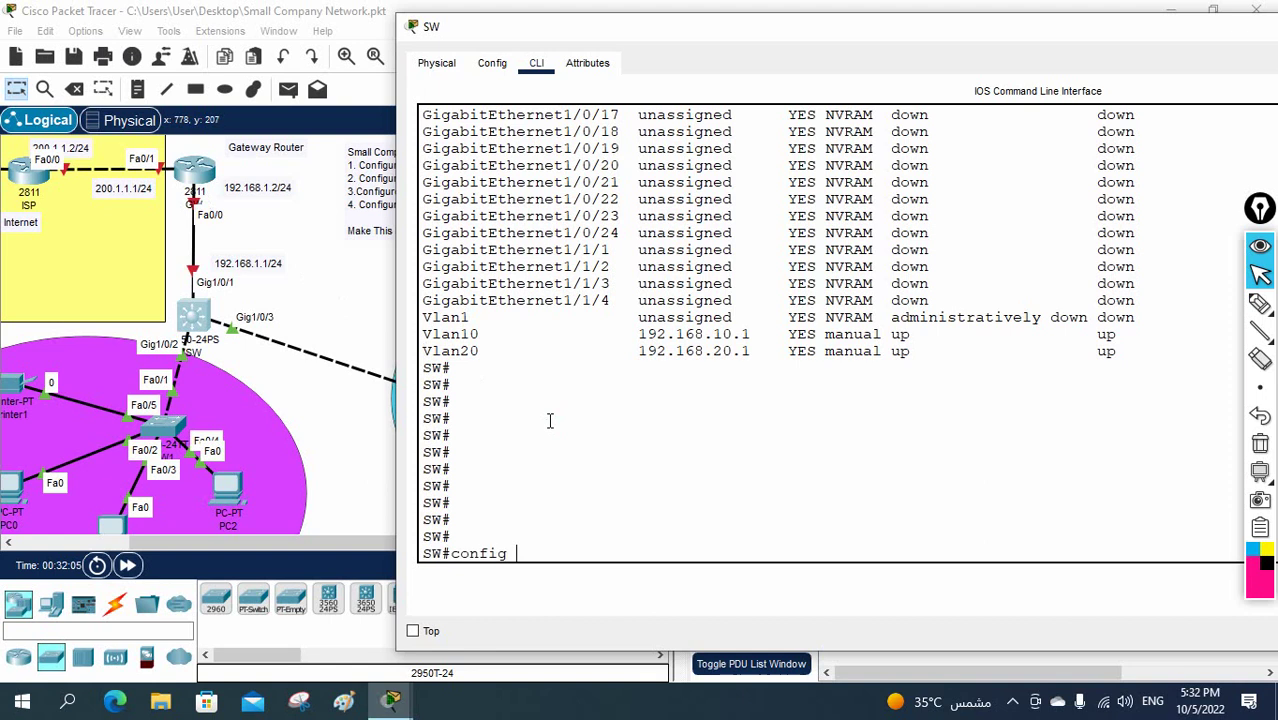
pyautogui.press('Return')
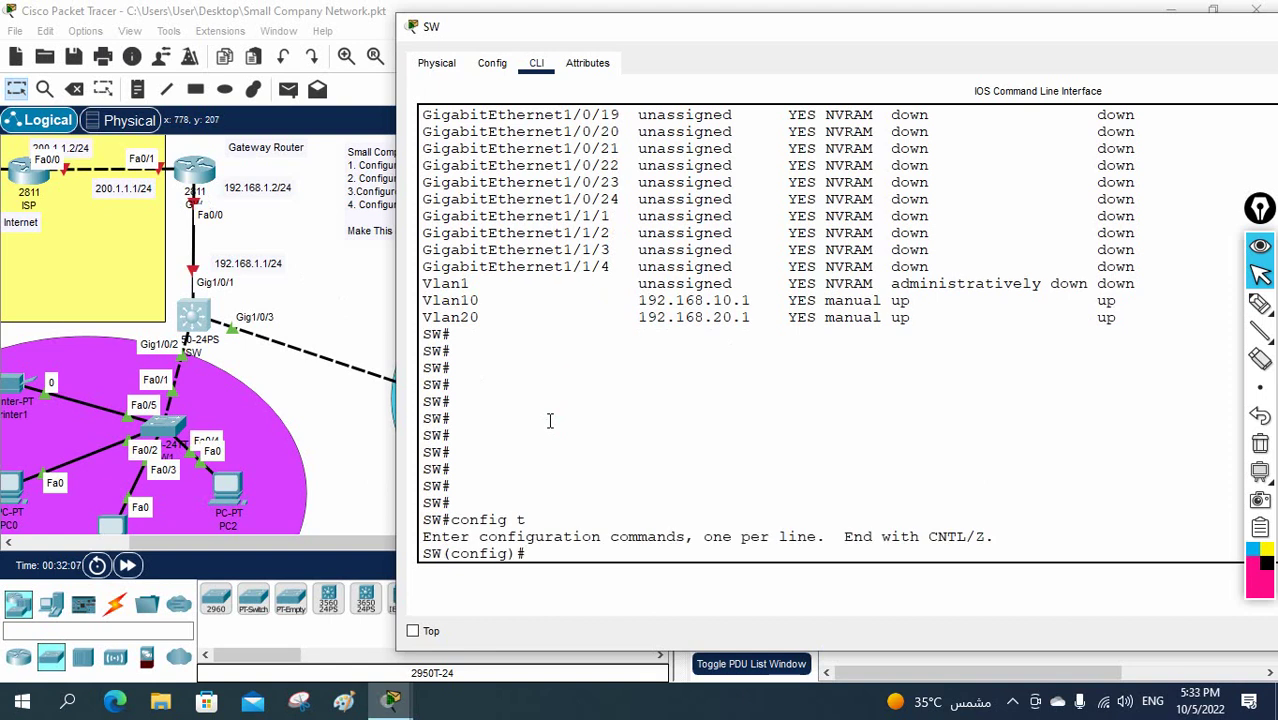
pyautogui.write('rout')
pyautogui.press('Tab')
pyautogui.write('o')
pyautogui.press('Tab')
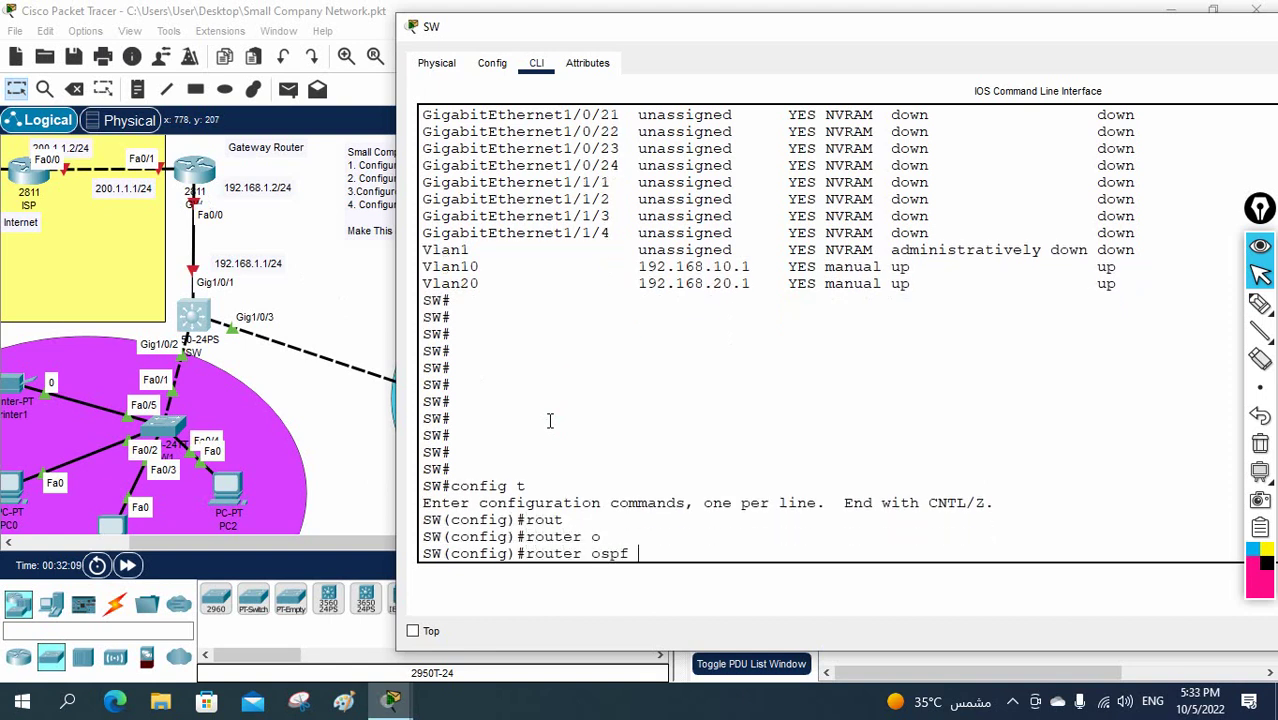
pyautogui.write('1')
pyautogui.press('Return')
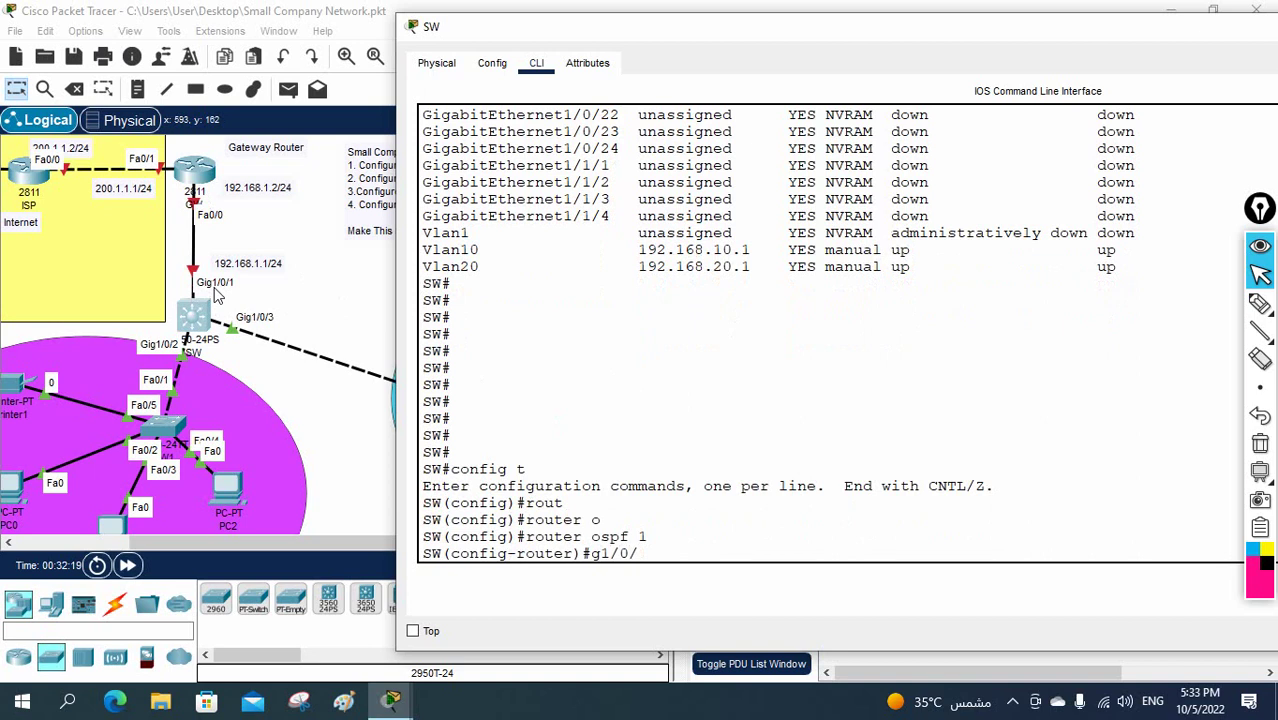
# Step: Add SW's interface g1/0/1 to OSPF with "ip ospf 1 area 0"
pyautogui.press('Return')
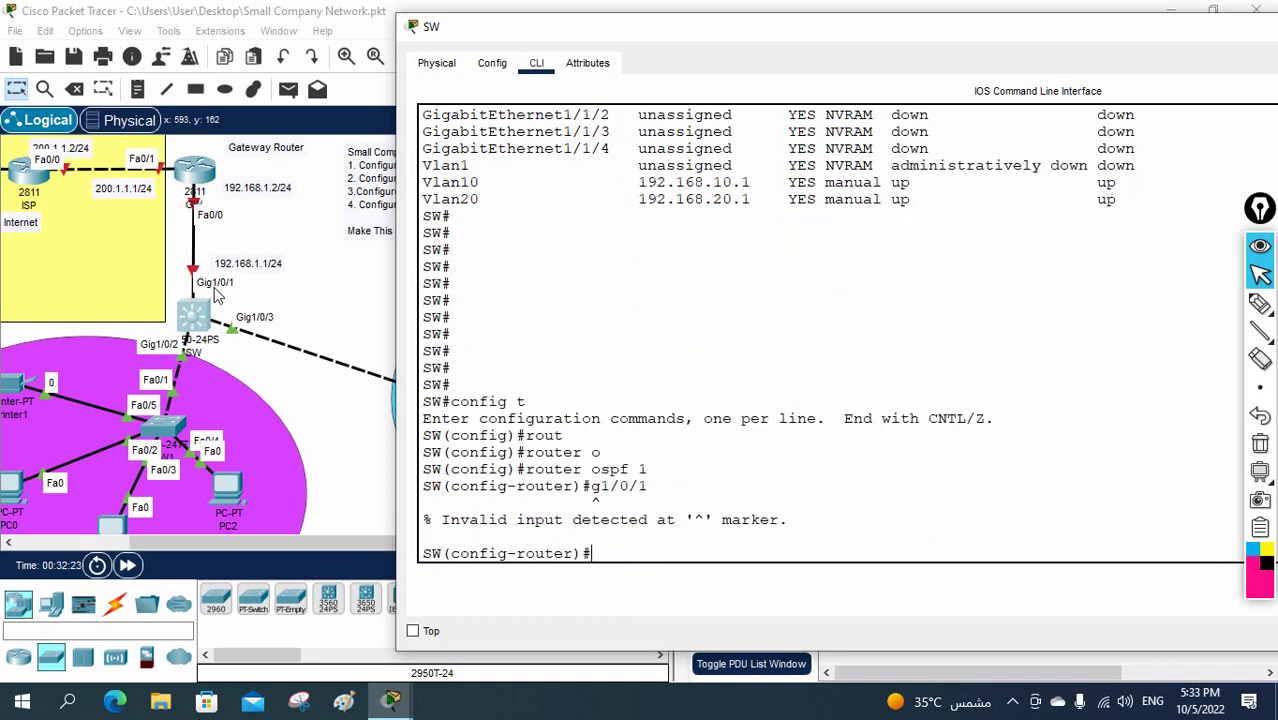
pyautogui.press('Up')
pyautogui.press('Home')
pyautogui.write('int')
pyautogui.press('Return')
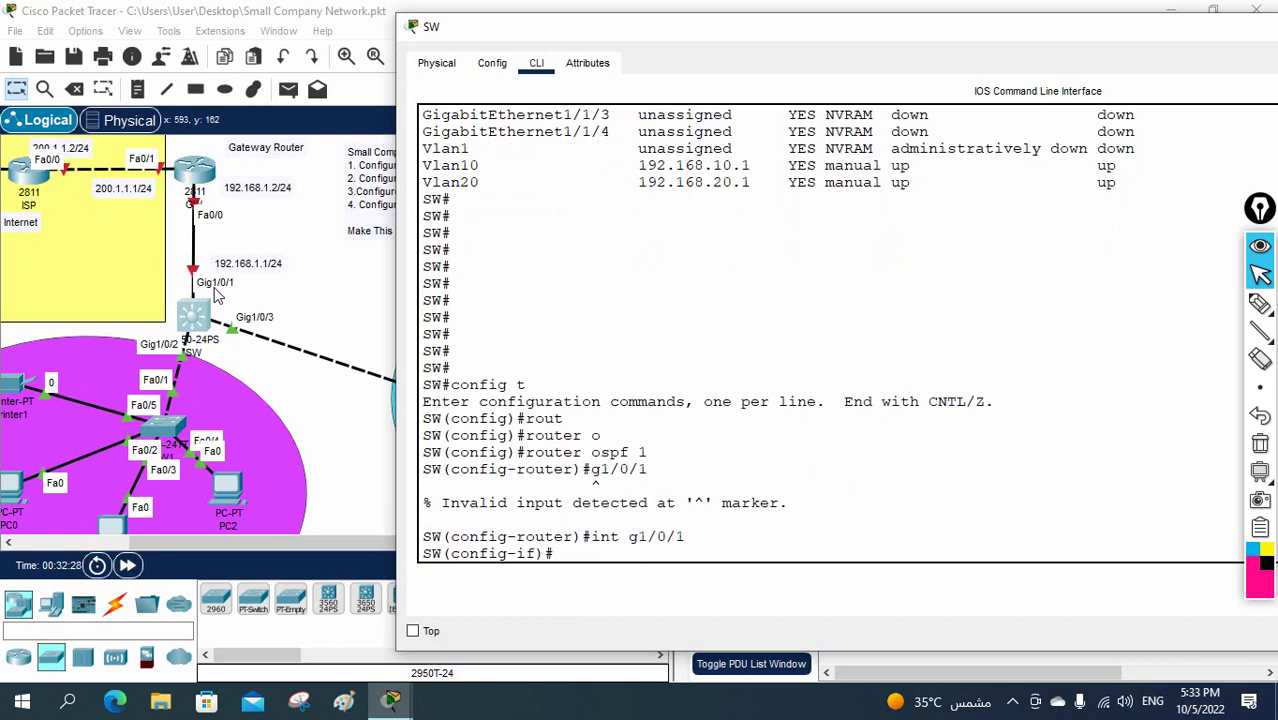
pyautogui.write('ip osp')
pyautogui.press('Tab')
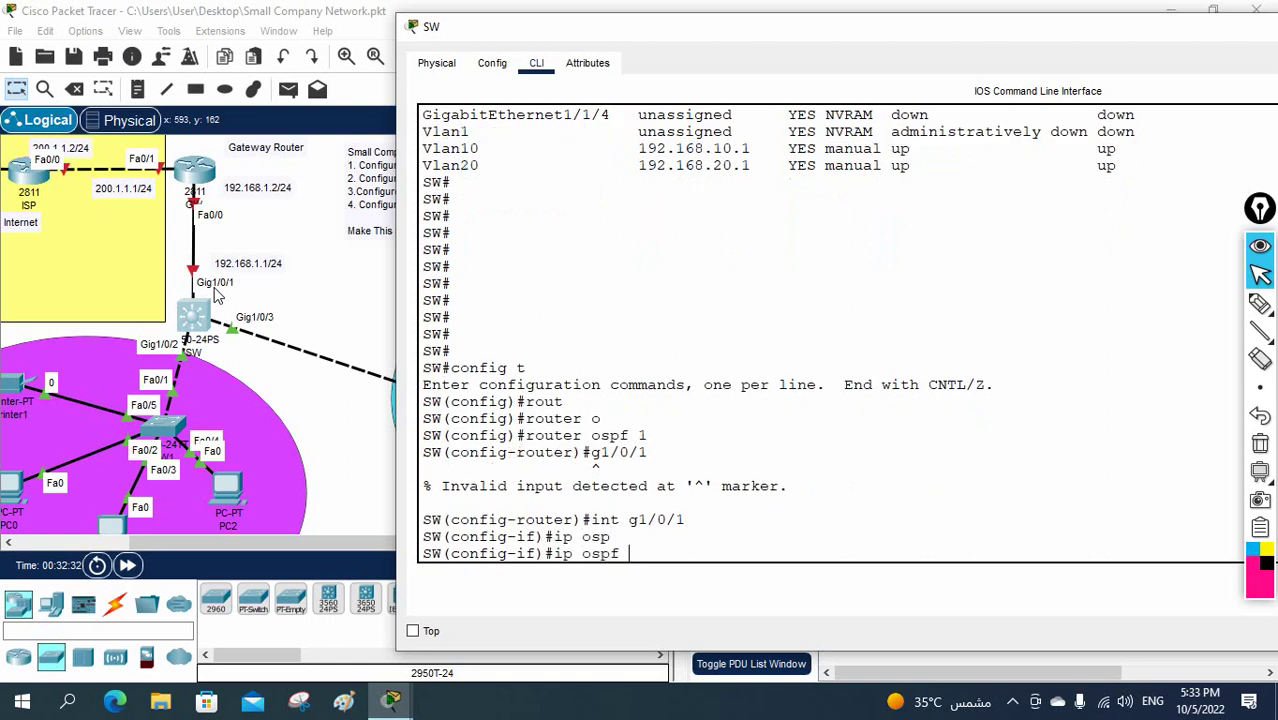
pyautogui.write('1 area 0')
pyautogui.press('Return')
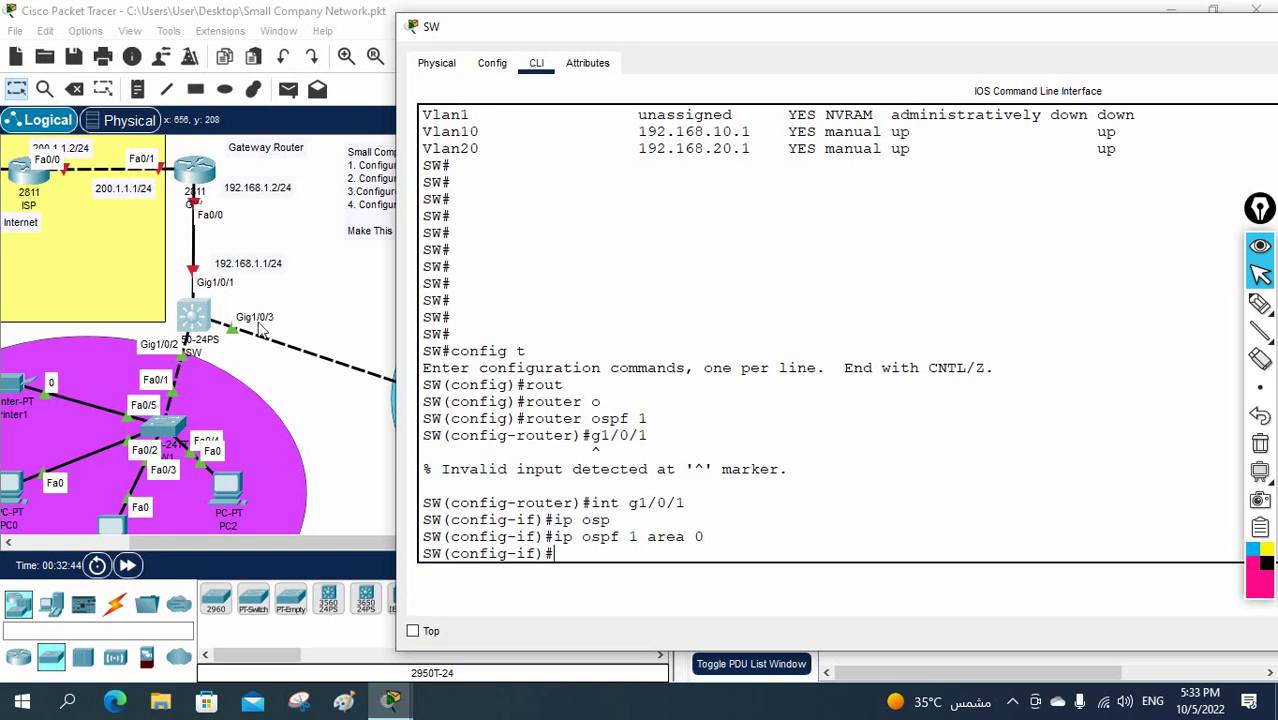
# Step: Enter SW's VLAN 10 interface and assign it to OSPF process 1, area 0
pyautogui.write('int vlan 10')
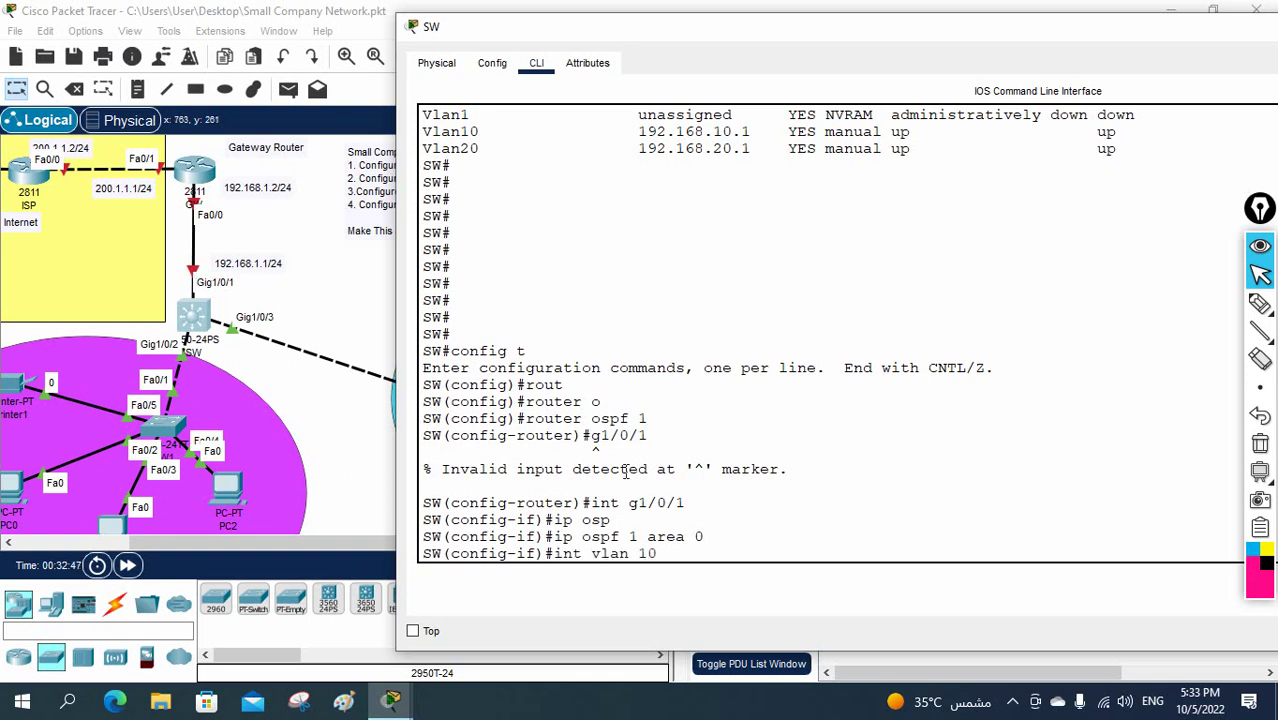
pyautogui.press('Return')
pyautogui.write('ip osp')
pyautogui.press('Tab')
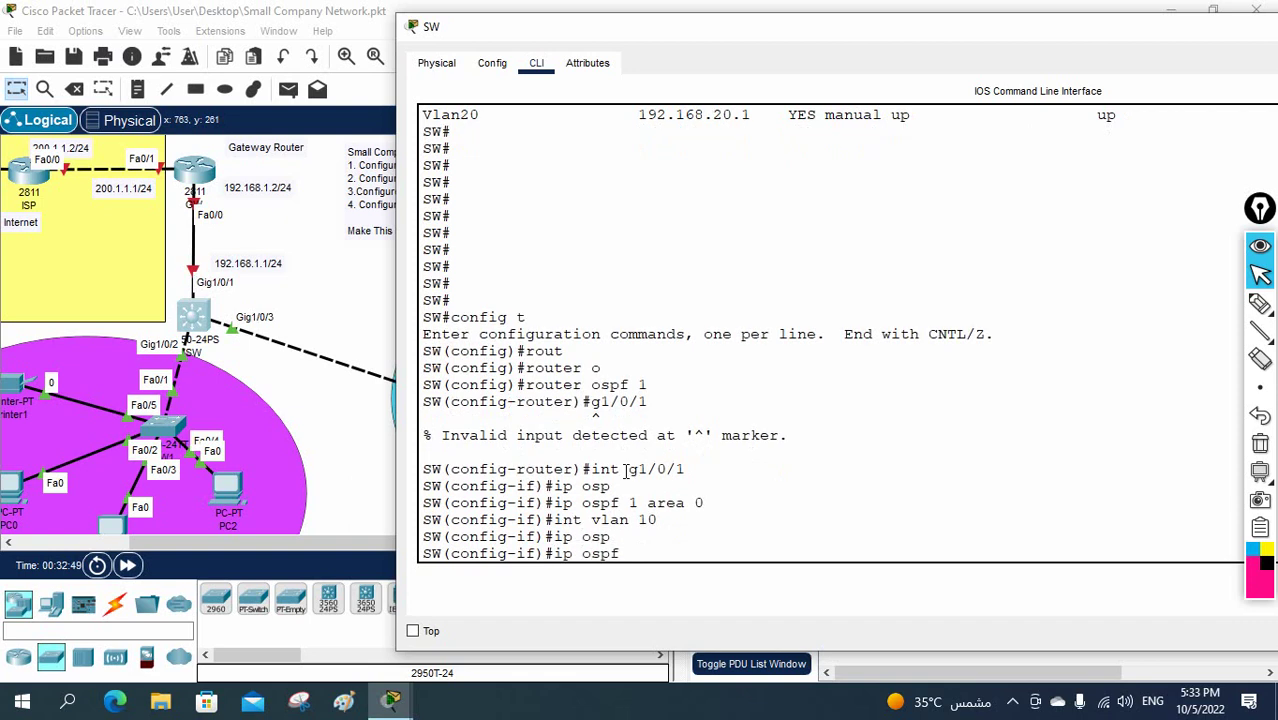
pyautogui.write('1 area 0')
pyautogui.press('Return')
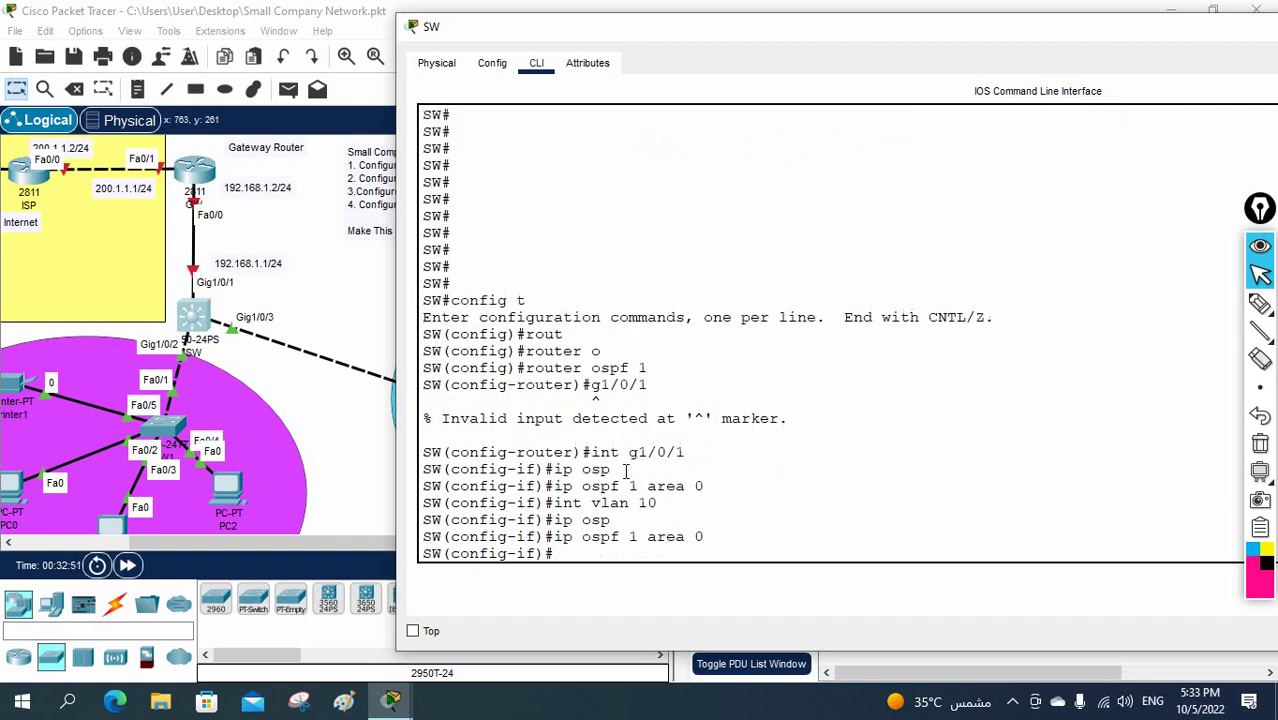
# Step: Enter SW's VLAN 20 interface and assign it to OSPF process 1, area 0
pyautogui.write('int vlan 20')
pyautogui.press('Return')
pyautogui.write('ip osp')
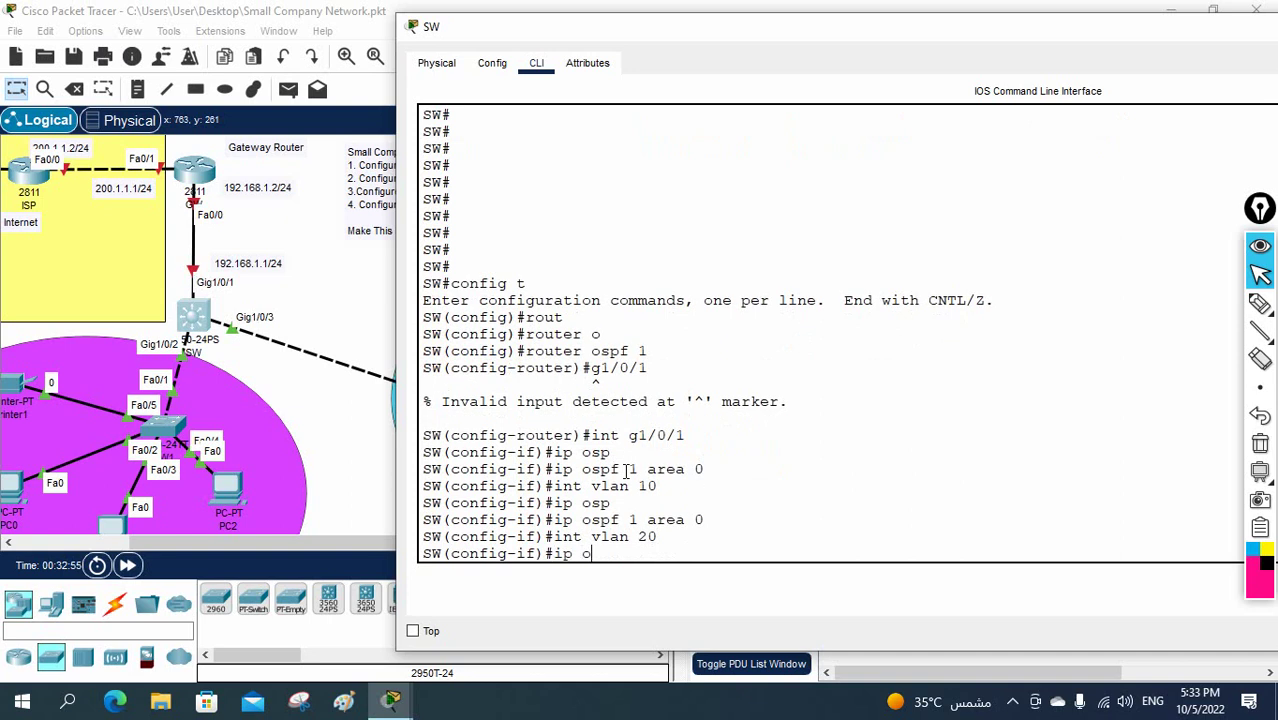
pyautogui.press('Tab')
pyautogui.write('1 area 0')
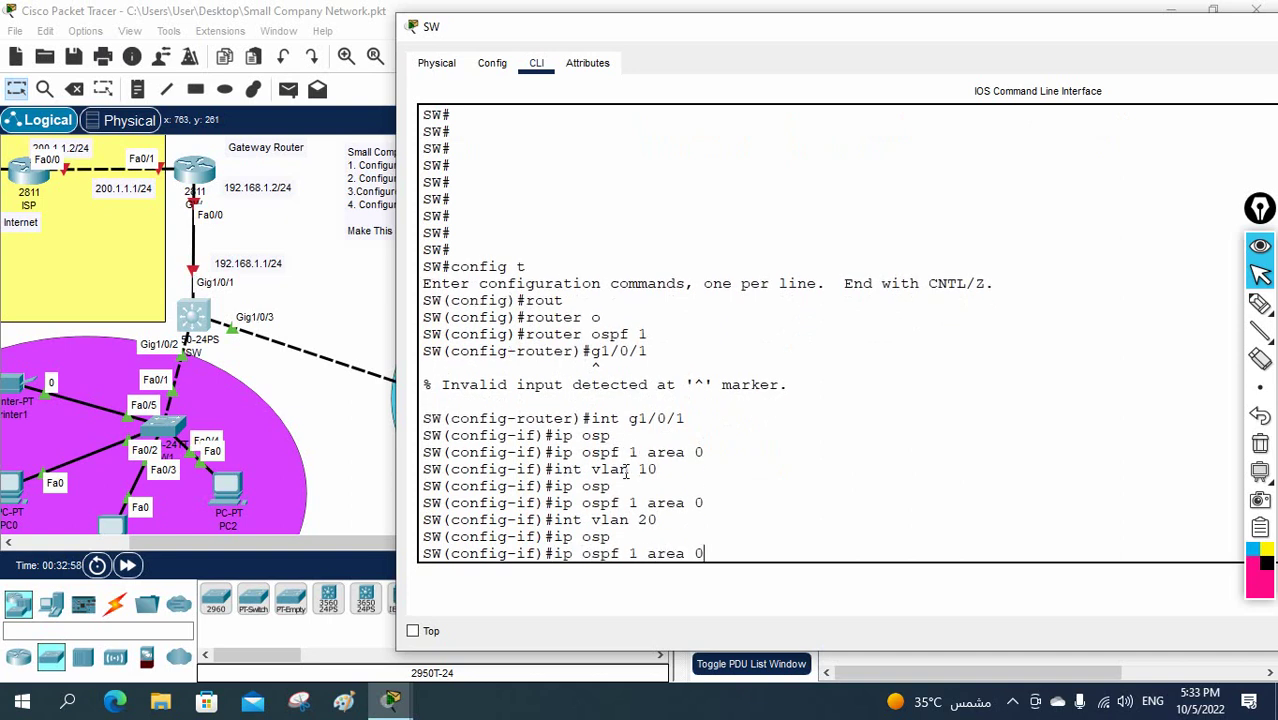
pyautogui.press('Return')
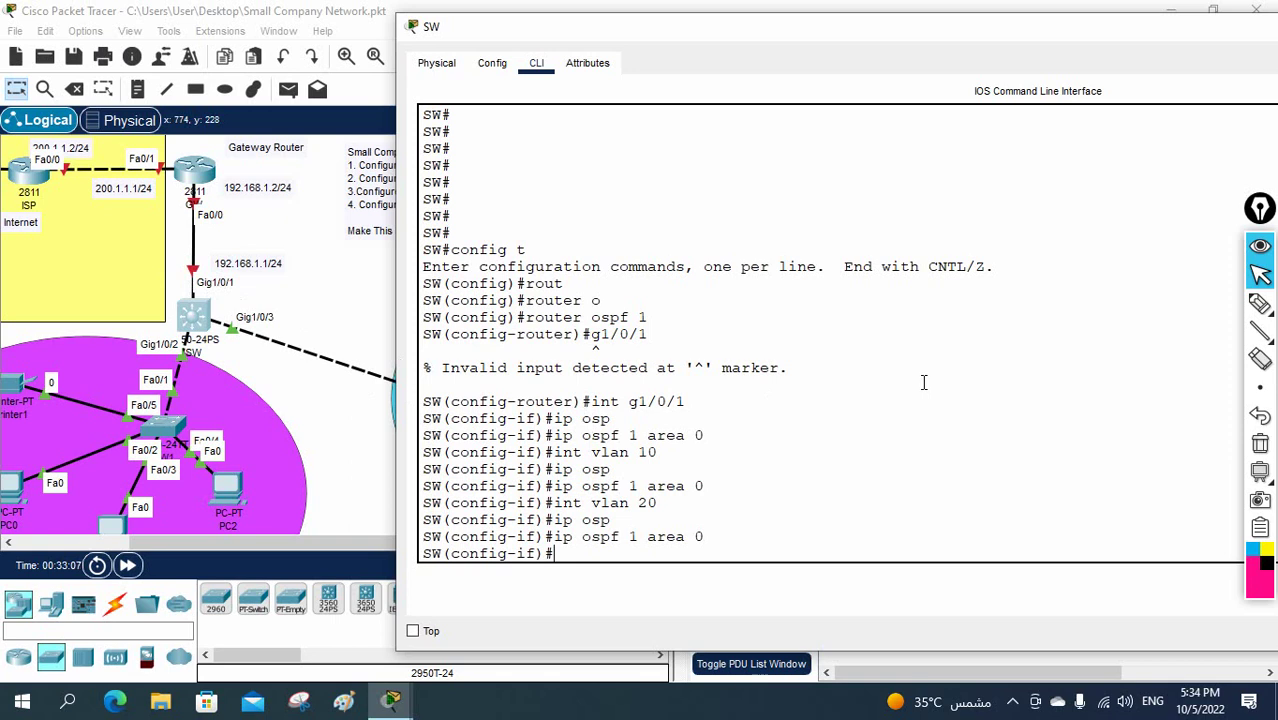
# Step: Leave configuration mode on SW and save the running configuration with "wr"
pyautogui.hotkey('ctrl', 'z')
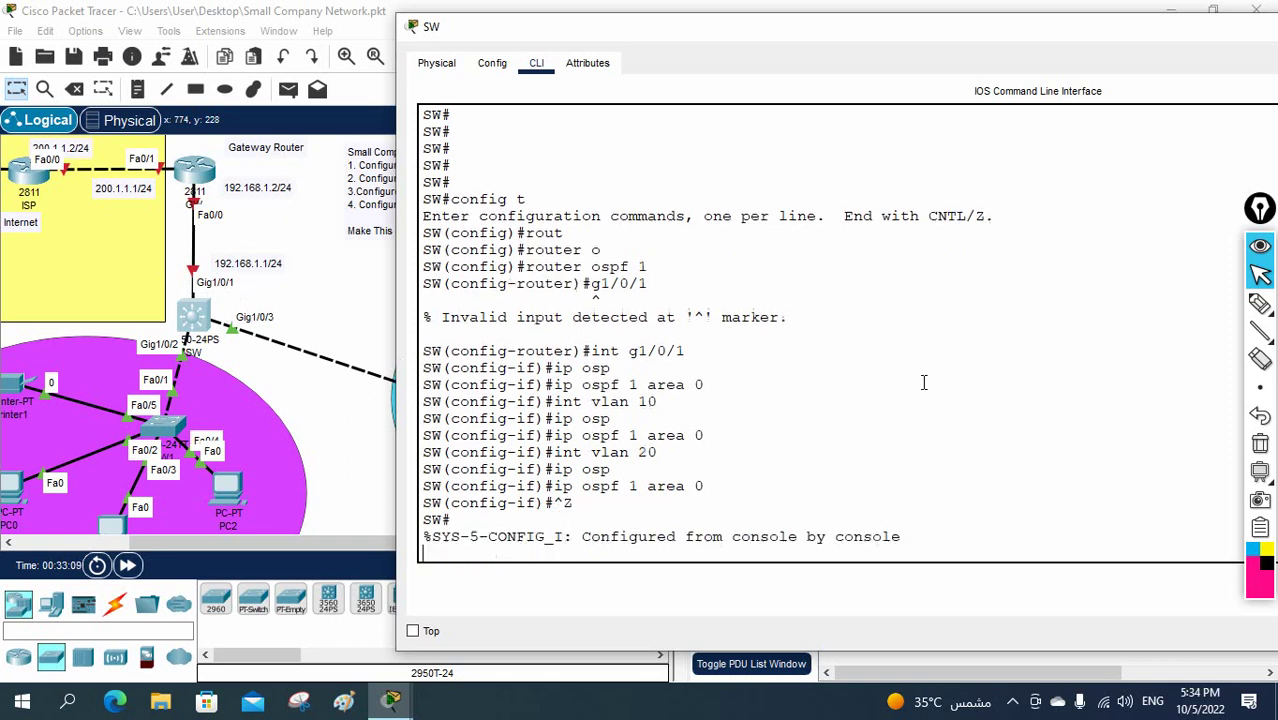
pyautogui.press('Return')
pyautogui.press('Return')
pyautogui.write('wr')
pyautogui.press('Return')
pyautogui.press('Return')
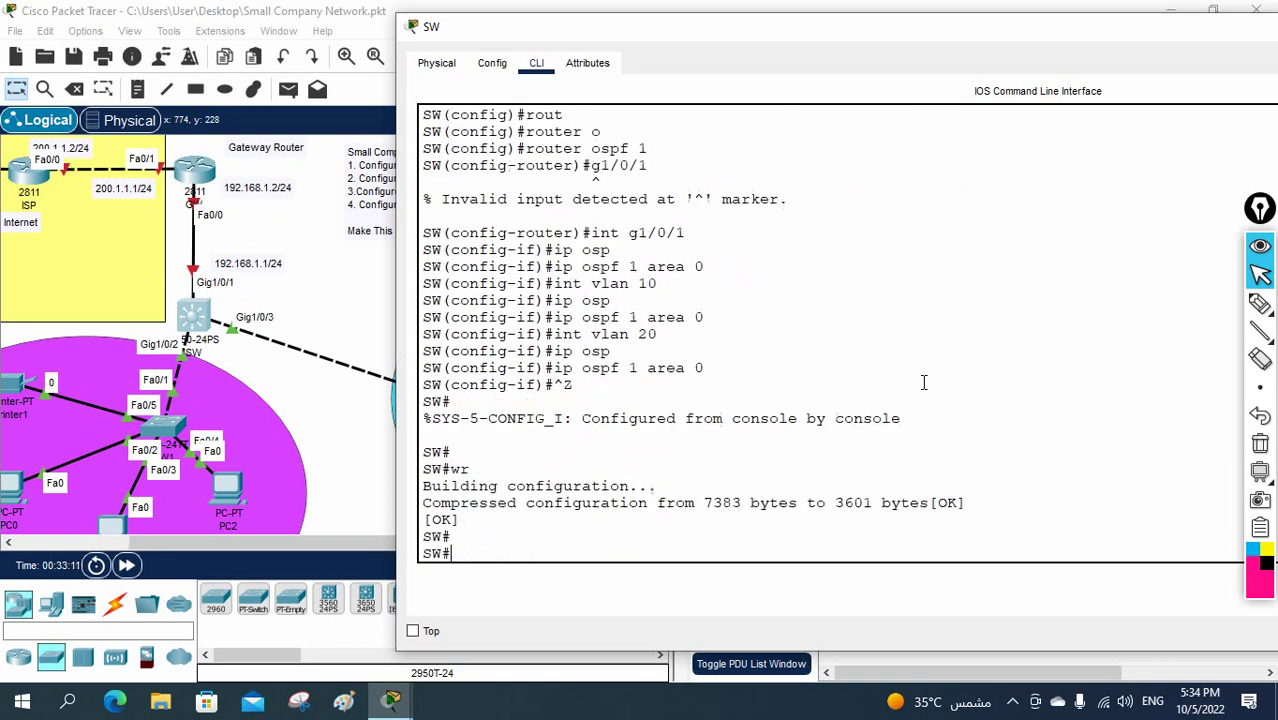
pyautogui.press('Return')
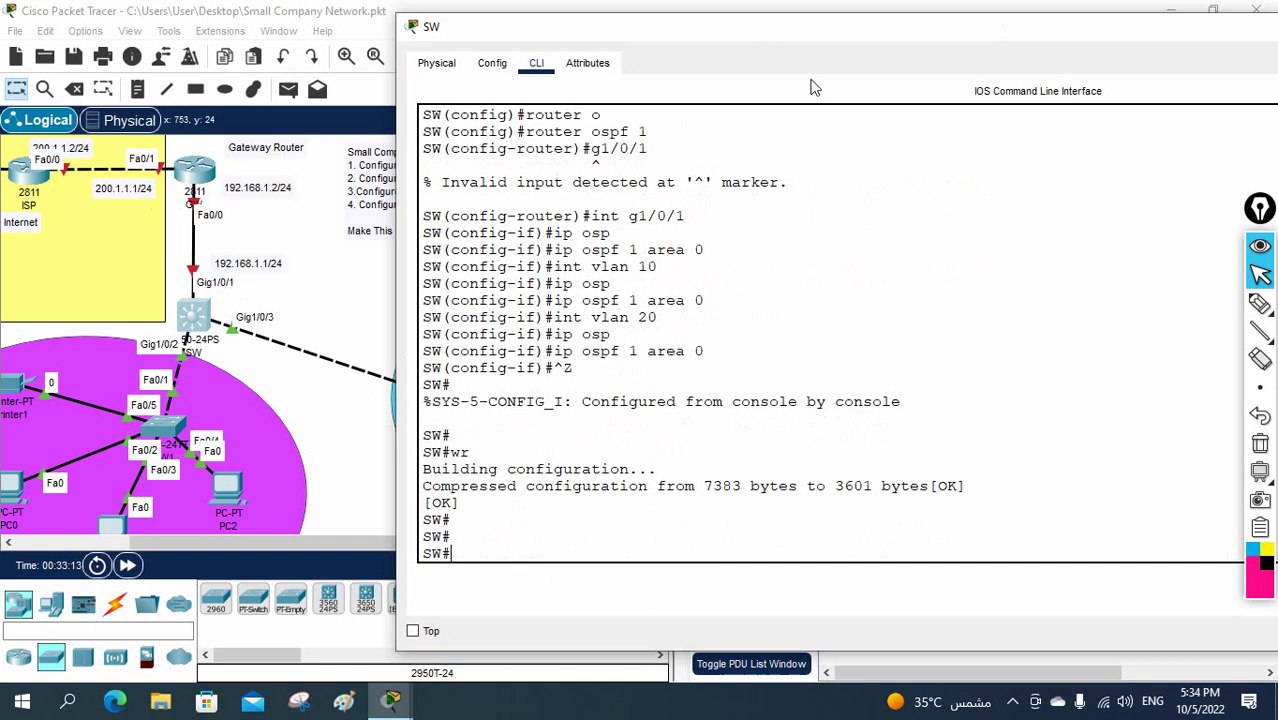
# Step: Close SW's window, open the Gateway Router's command line, and widen and move its window to keep the router links in view
pyautogui.moveTo(827, 31); pyautogui.dragTo(372, 137)
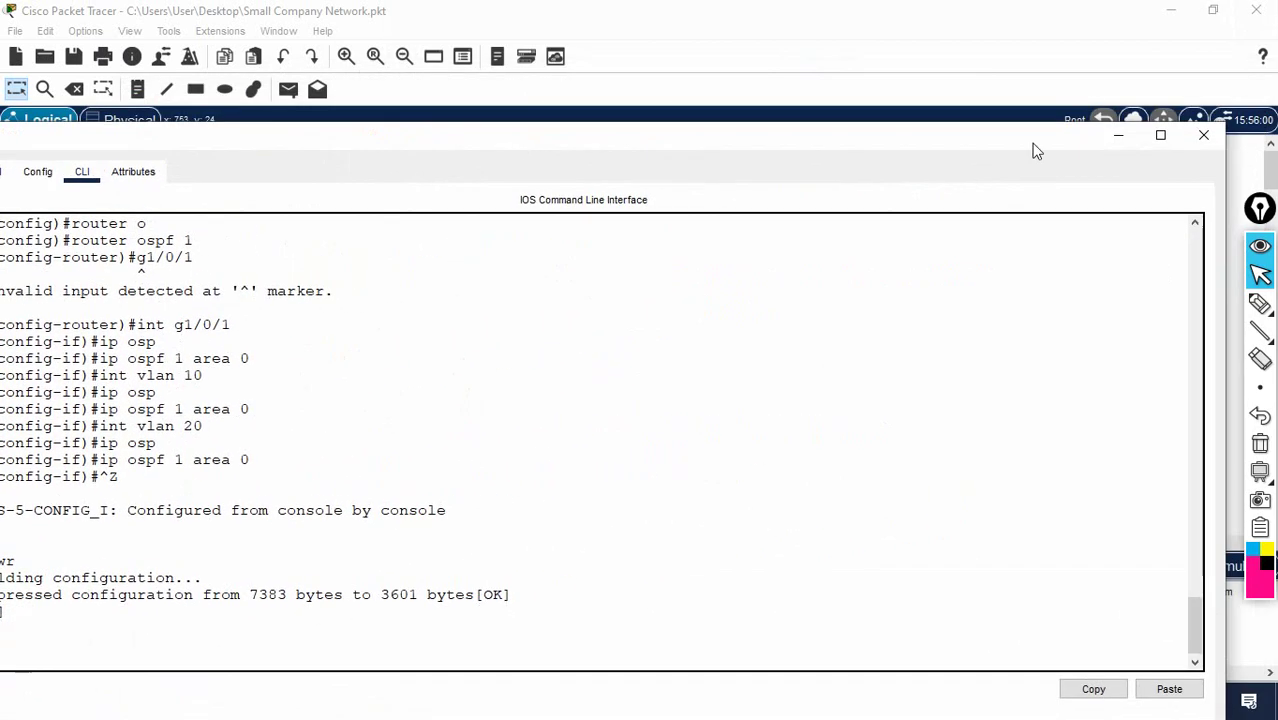
pyautogui.click(1197, 138)
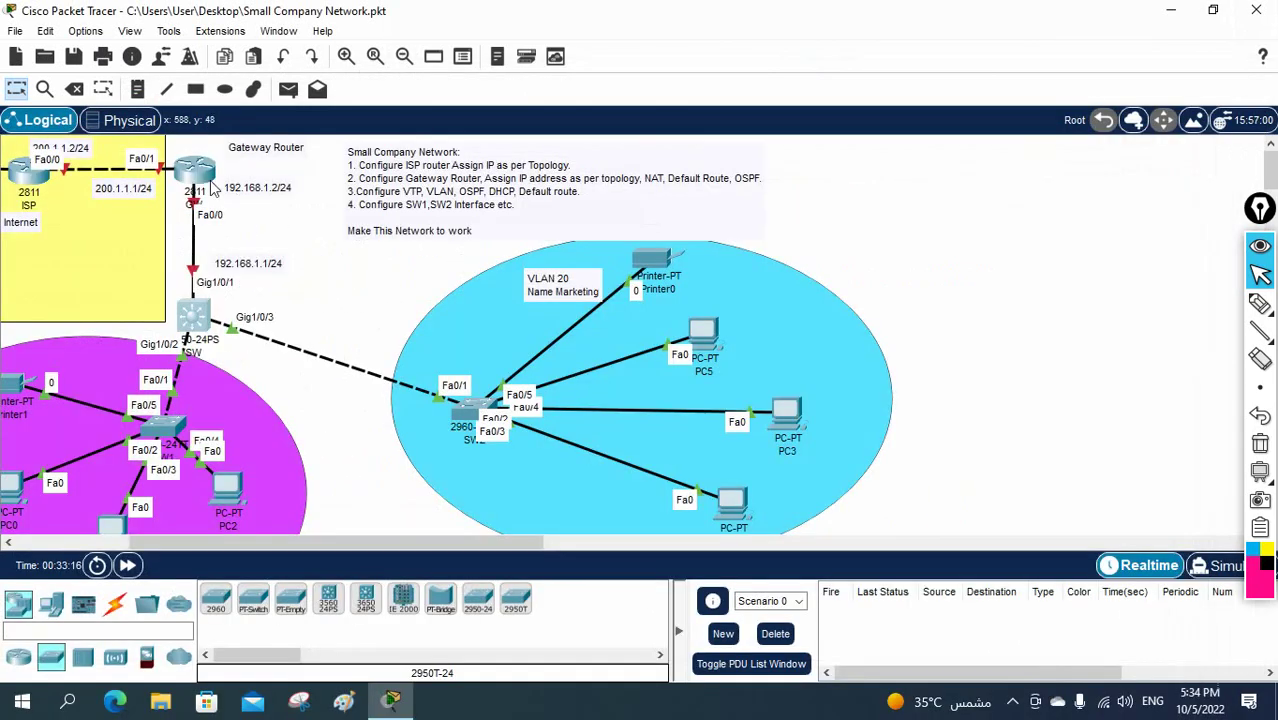
pyautogui.click(198, 172)
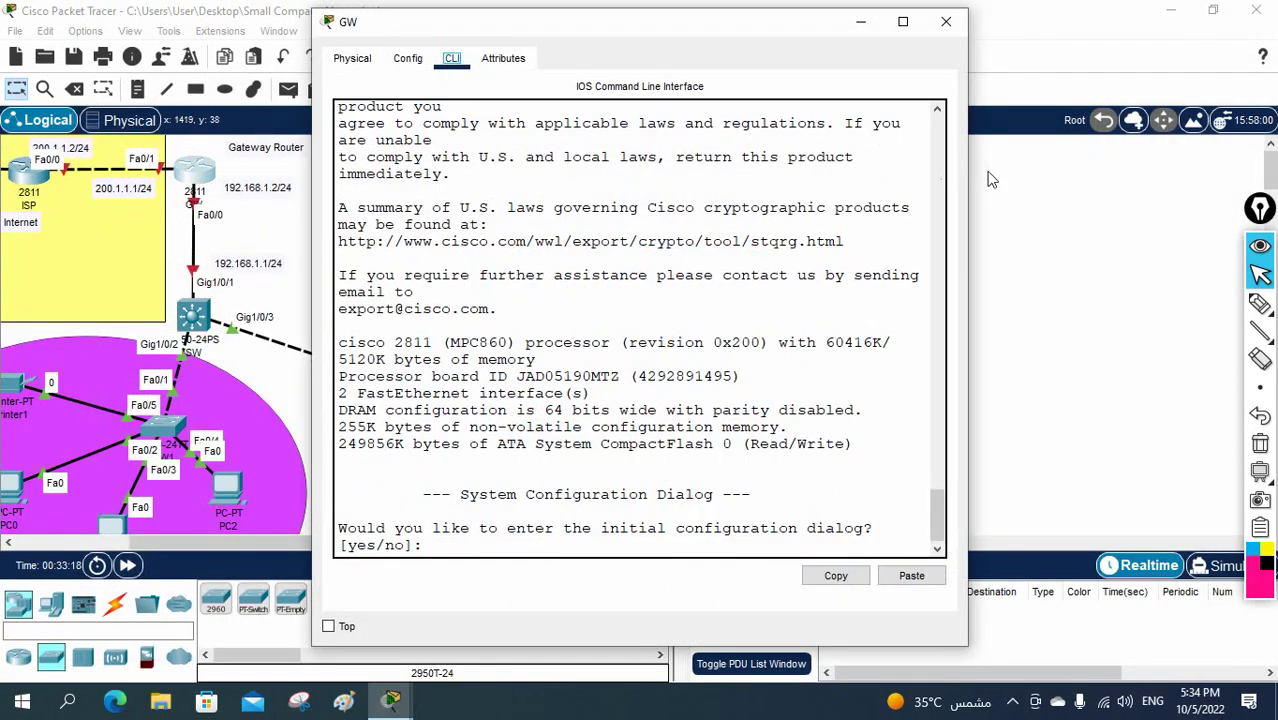
pyautogui.moveTo(968, 163); pyautogui.dragTo(1200, 163)
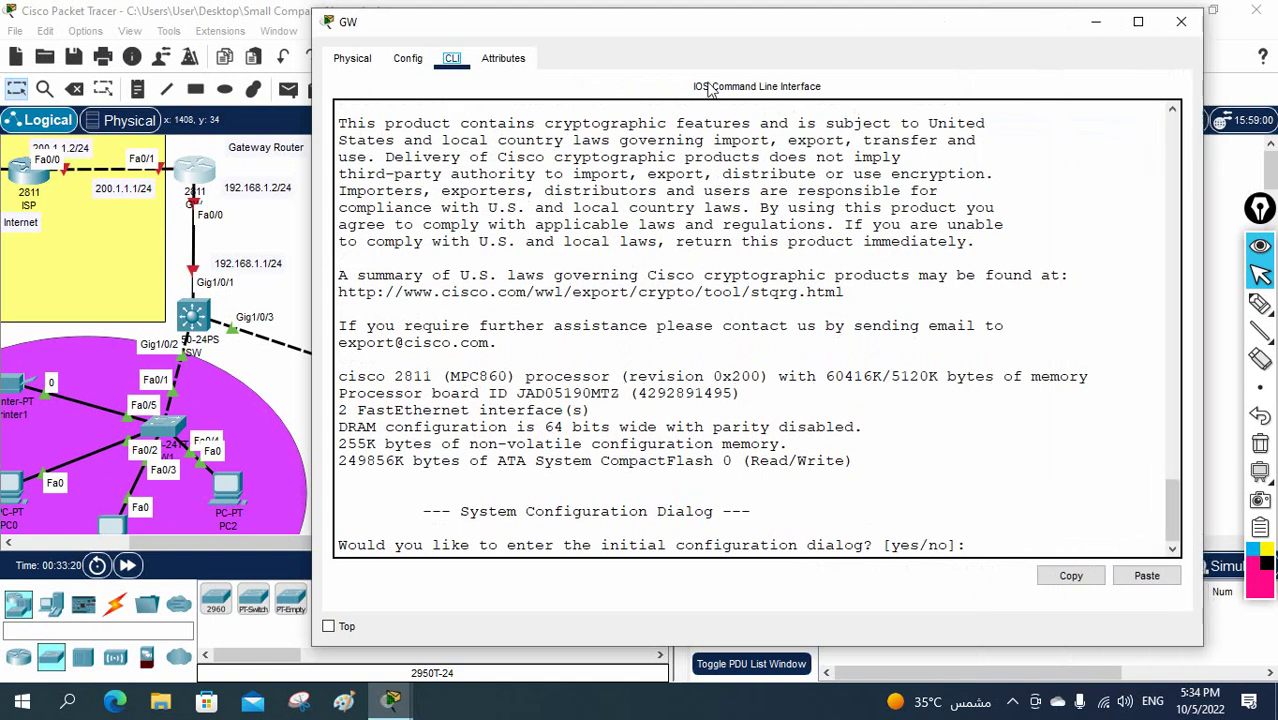
pyautogui.moveTo(654, 25); pyautogui.dragTo(730, 31)
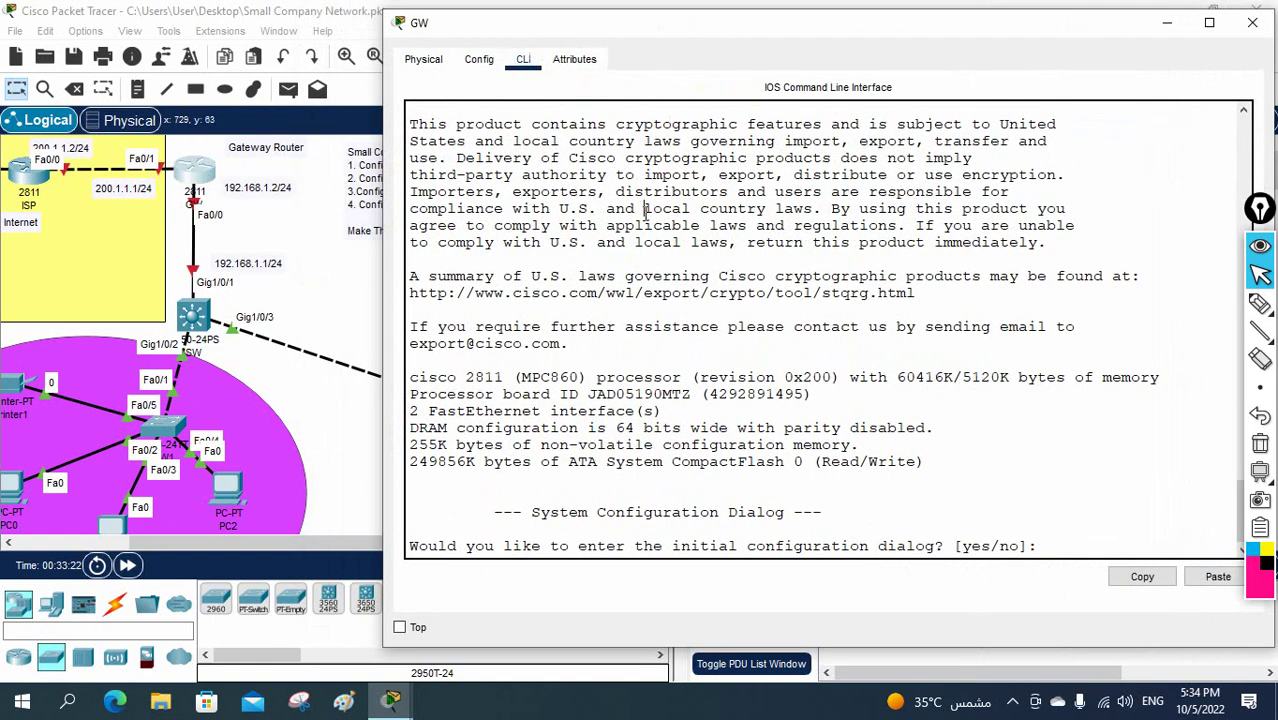
# Step: Decline the Gateway Router's initial configuration dialog with "no" and get to the Router> prompt
pyautogui.write('no')
pyautogui.press('Return')
pyautogui.press('Return')
pyautogui.press('Return')
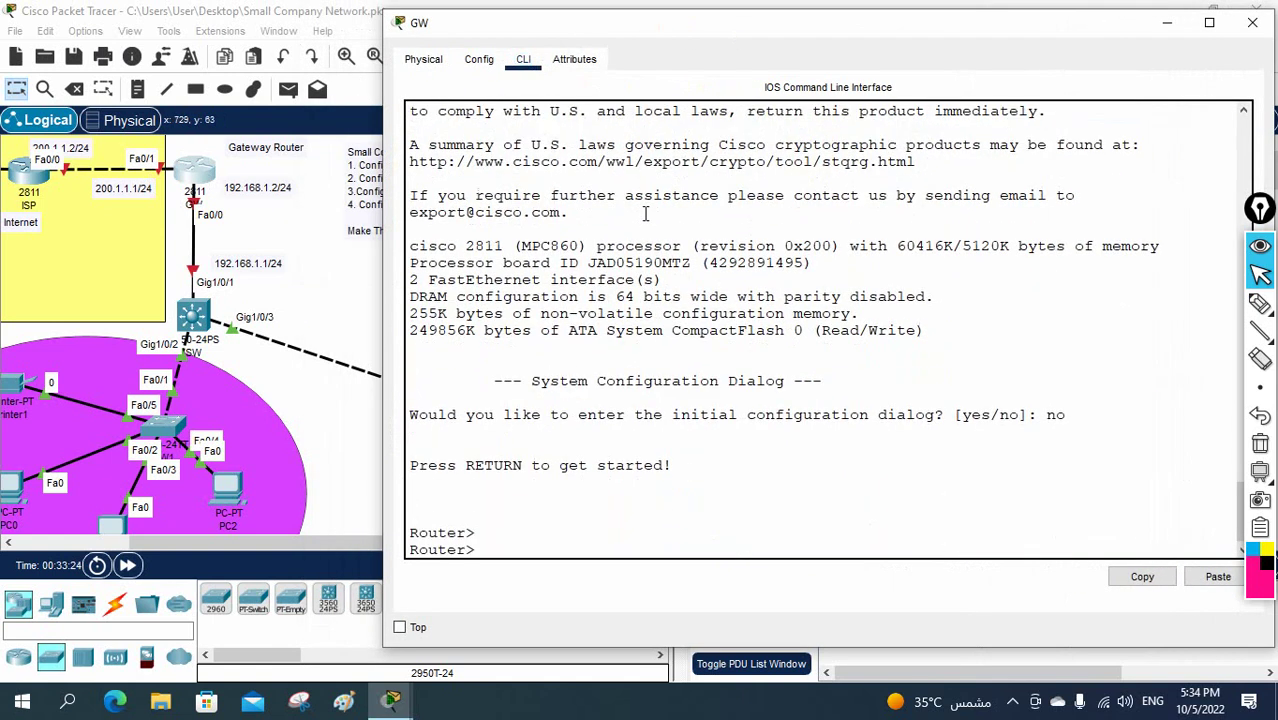
# Step: Enter privileged and global configuration mode on the Gateway Router and set its hostname to GW
pyautogui.write('en')
pyautogui.press('Return')
pyautogui.write('config t')
pyautogui.press('Return')
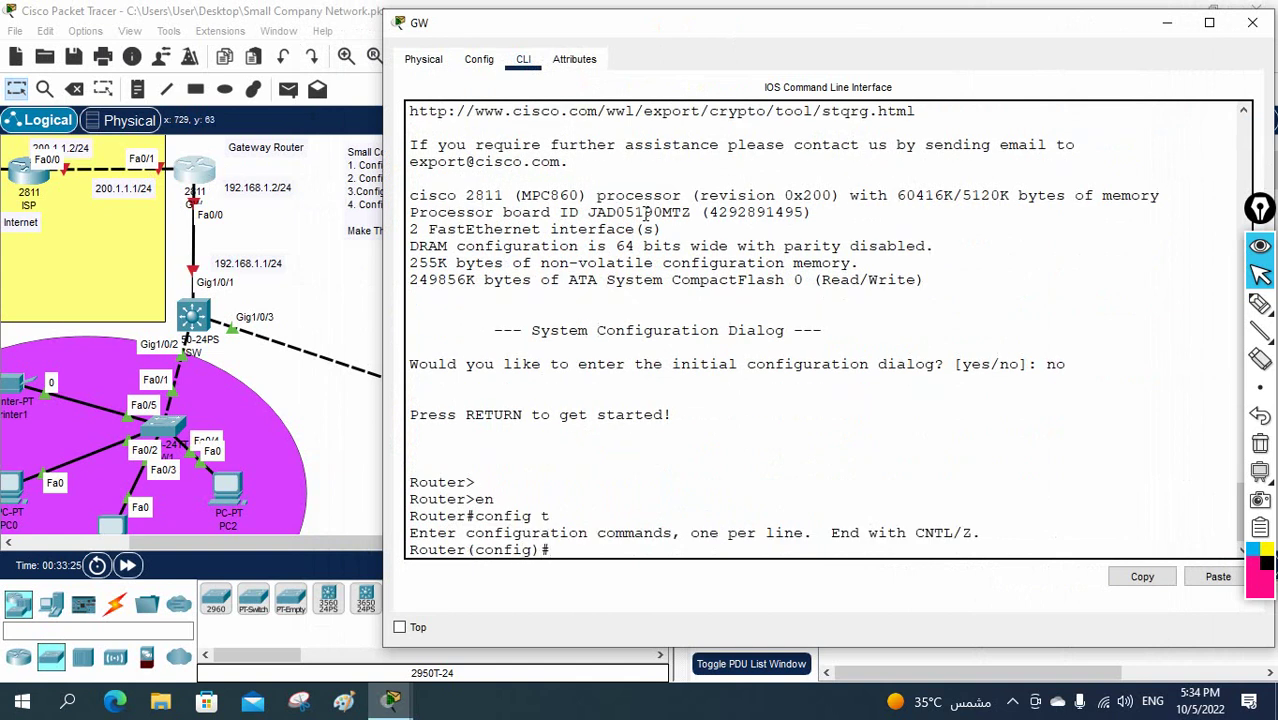
pyautogui.write('host')
pyautogui.press('Tab')
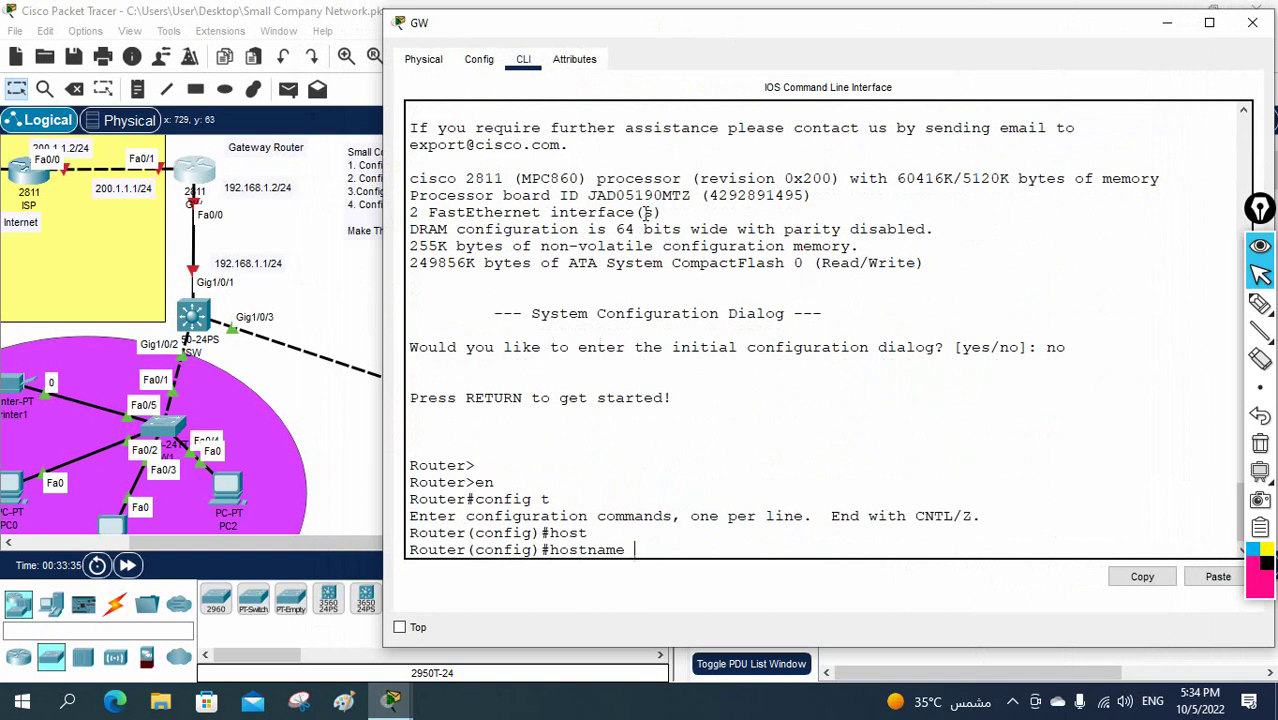
pyautogui.write('GW')
pyautogui.press('Return')
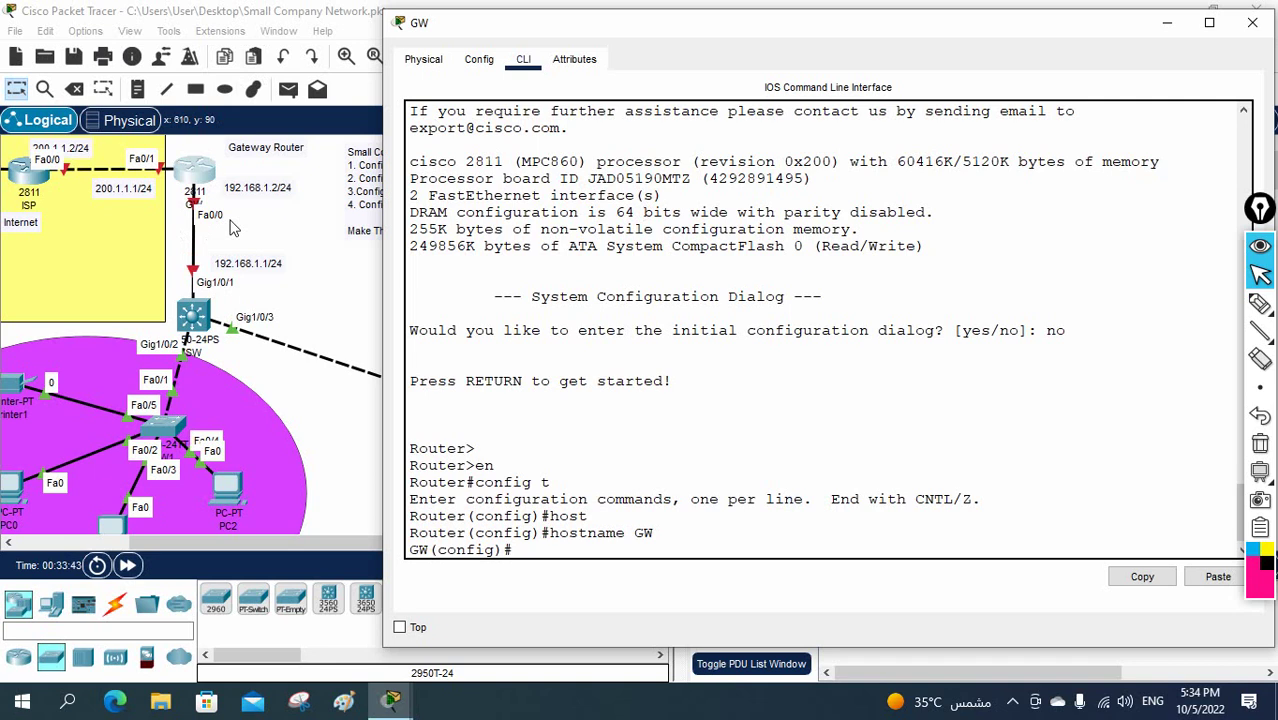
# Step: Give GW's interface f0/0 the address 192.168.1.2 with mask 255.255.255.0 and enable it
pyautogui.write('int f0/0')
pyautogui.press('Return')
pyautogui.write('ip add')
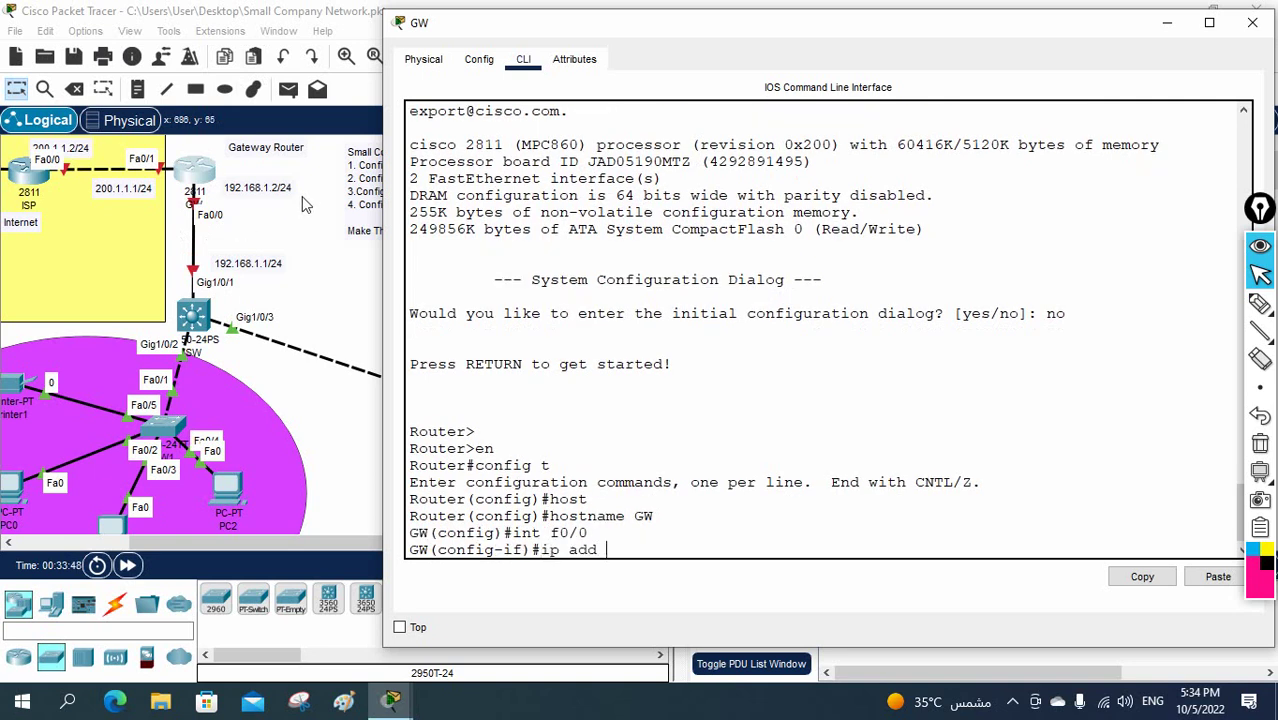
pyautogui.write(' 192.168.1.2 25')
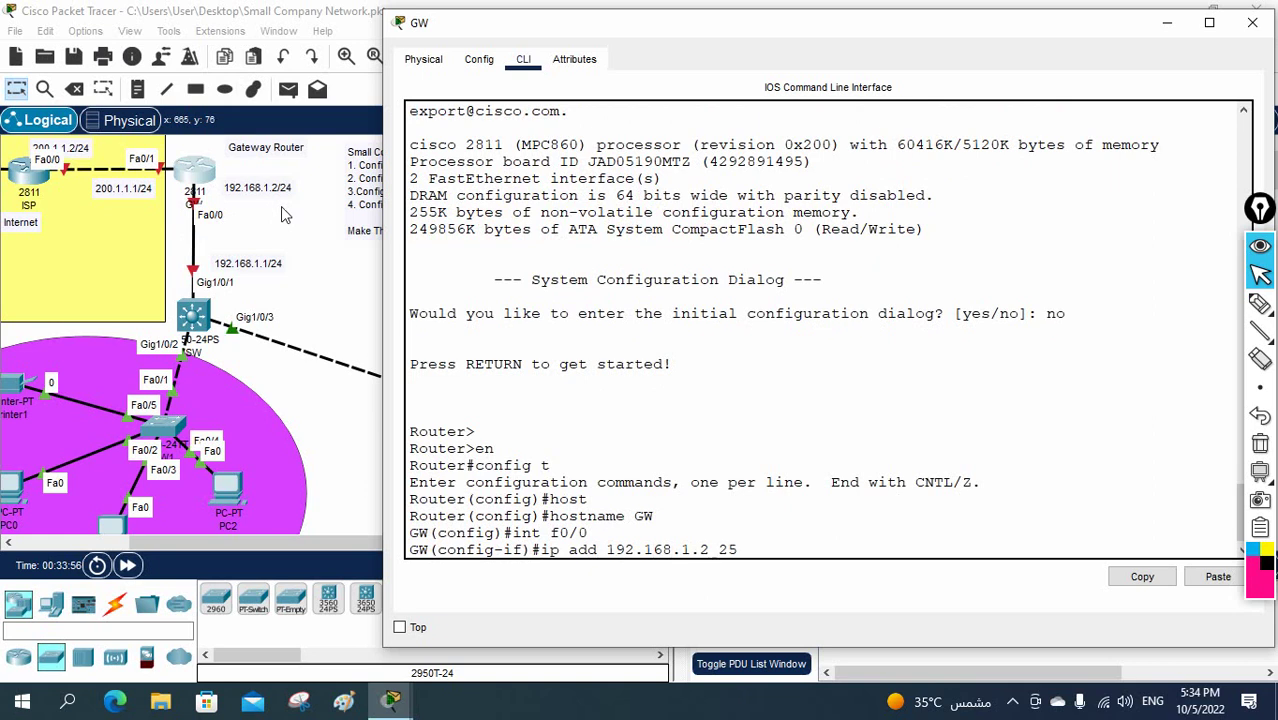
pyautogui.write('5.255.255.0')
pyautogui.press('Return')
pyautogui.write('no sh')
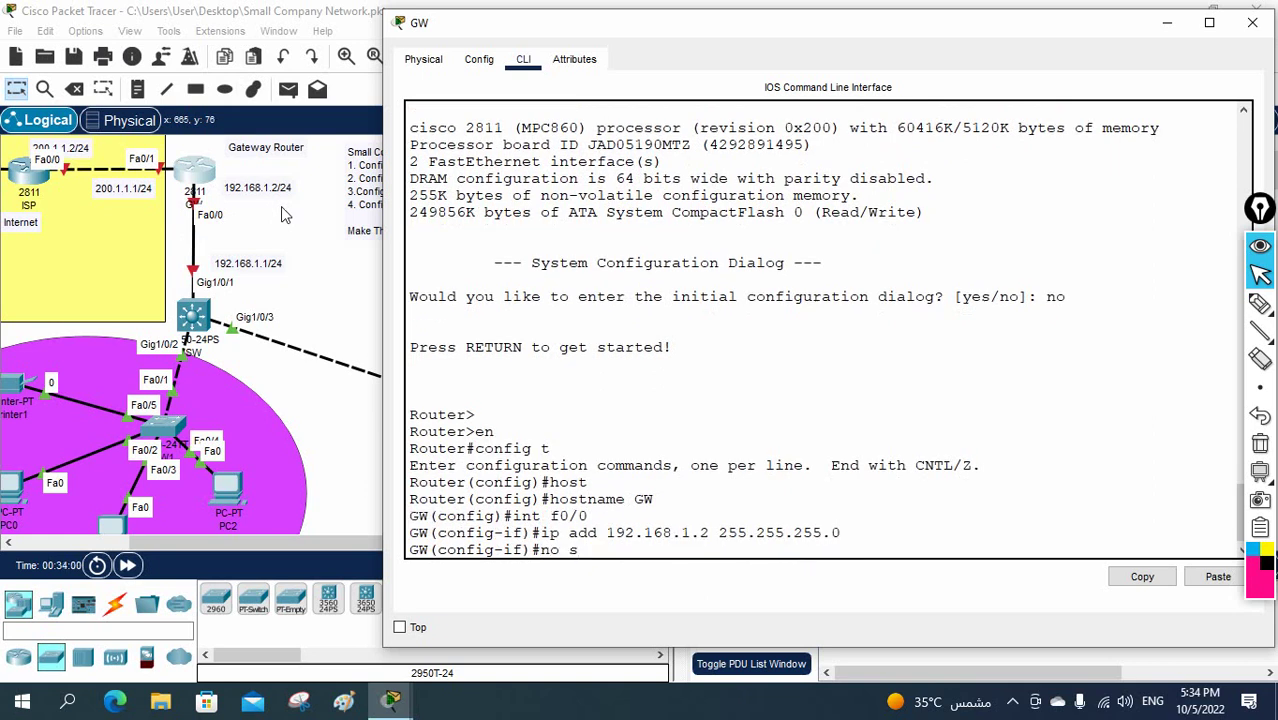
pyautogui.press('Return')
pyautogui.press('Return')
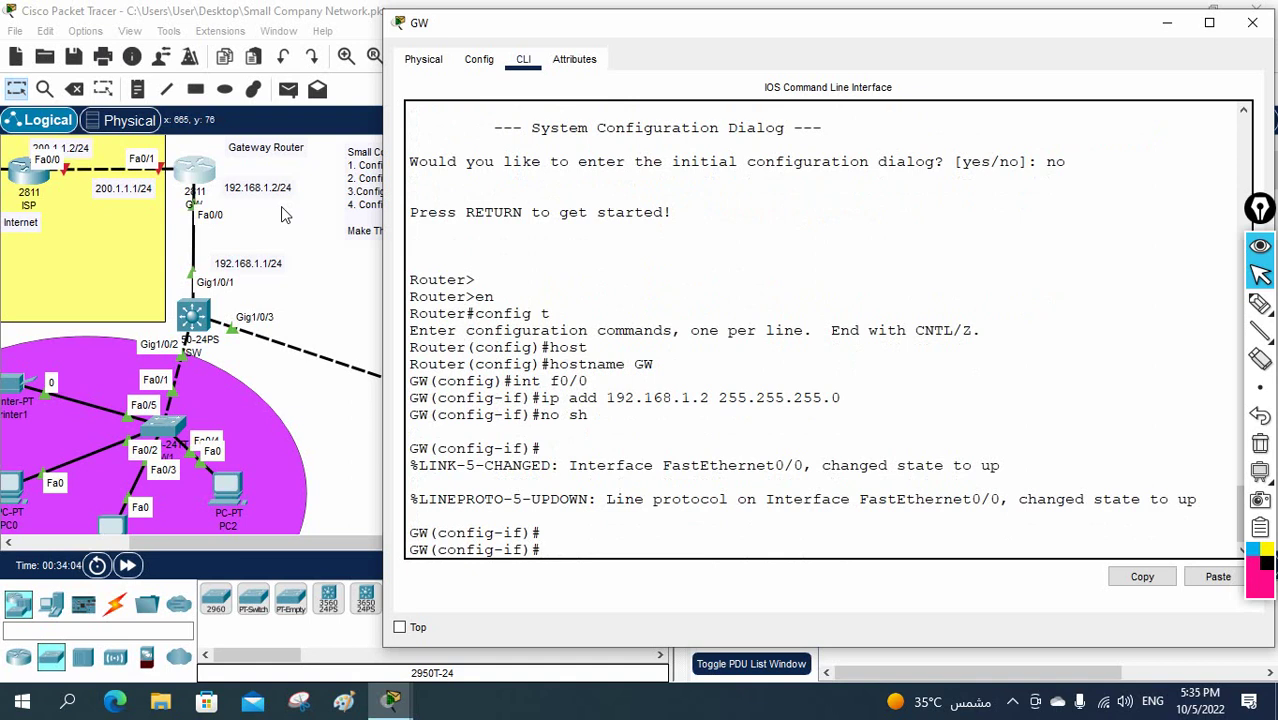
# Step: Enter GW's interface f0/1 and enable it with "no sh"
pyautogui.write('int')
pyautogui.write('f0/1')
pyautogui.press('Return')
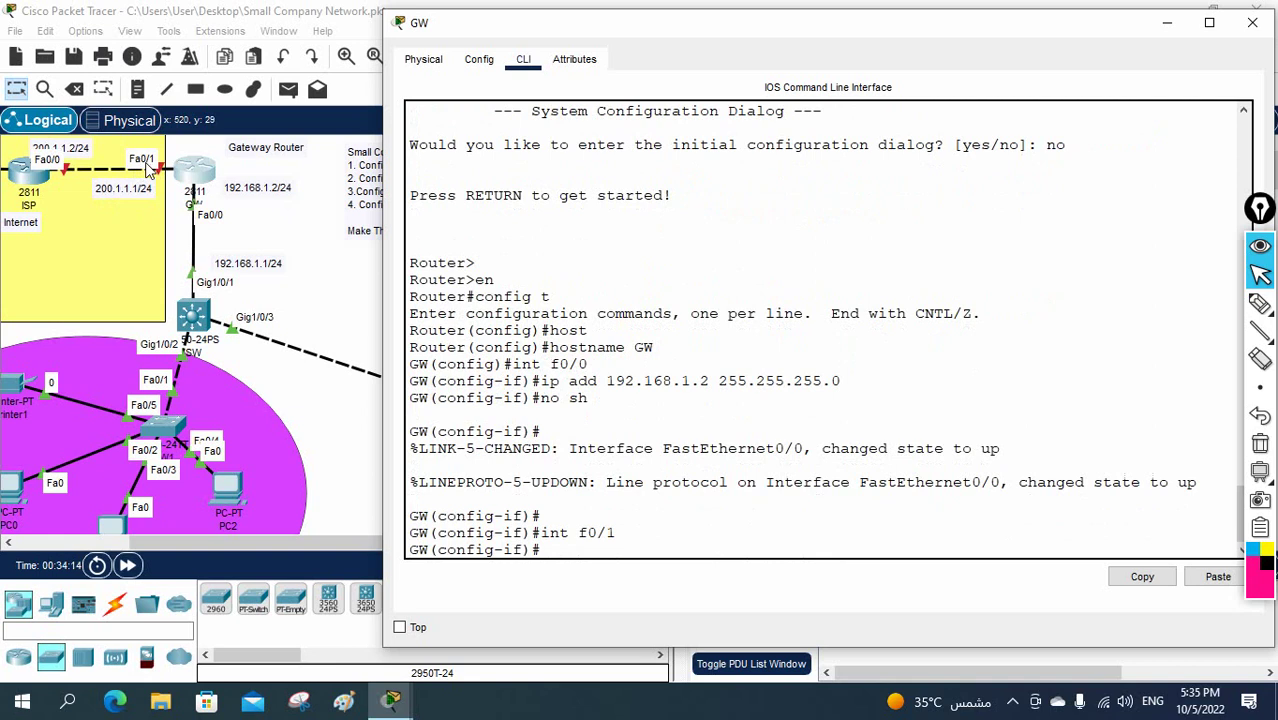
pyautogui.write('no sh')
pyautogui.press('Return')
pyautogui.press('Return')
# Step: Assign address 200.1.1.1 with mask 255.255.255.0 to GW's interface f0/1 and issue "no sh" again
pyautogui.write('ip a')
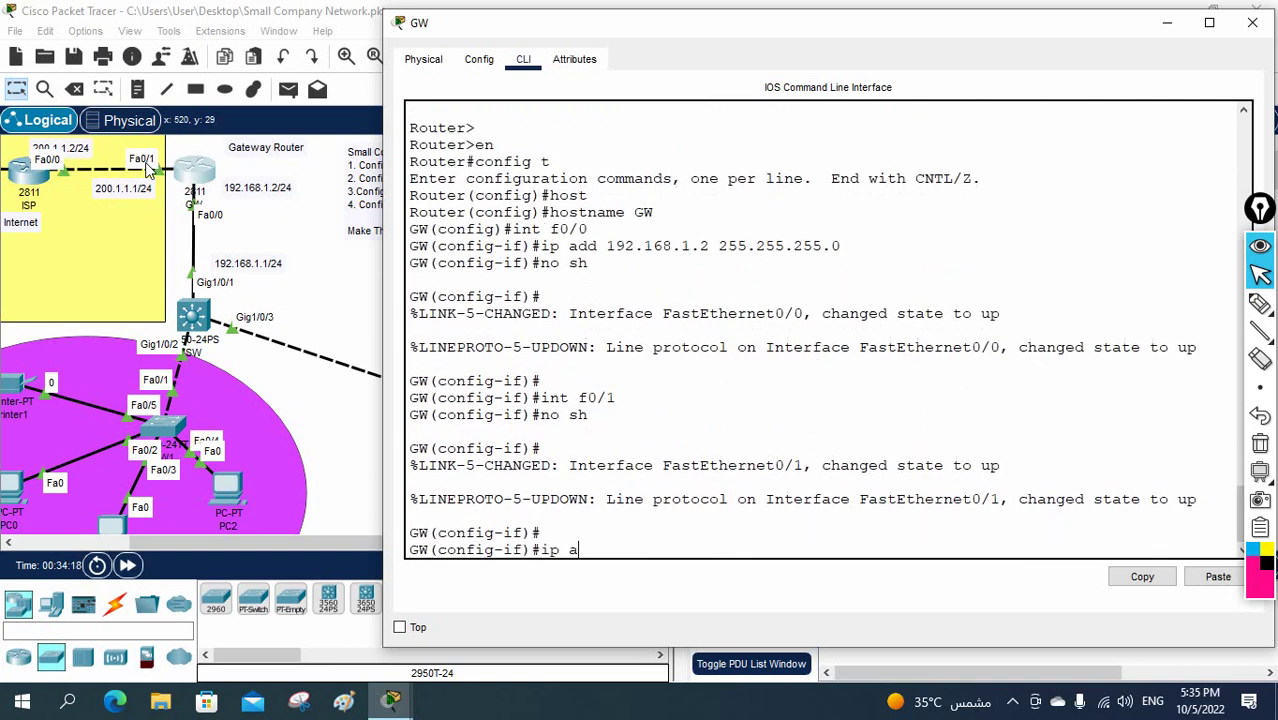
pyautogui.write('dd 200.1.1.1 255.255')
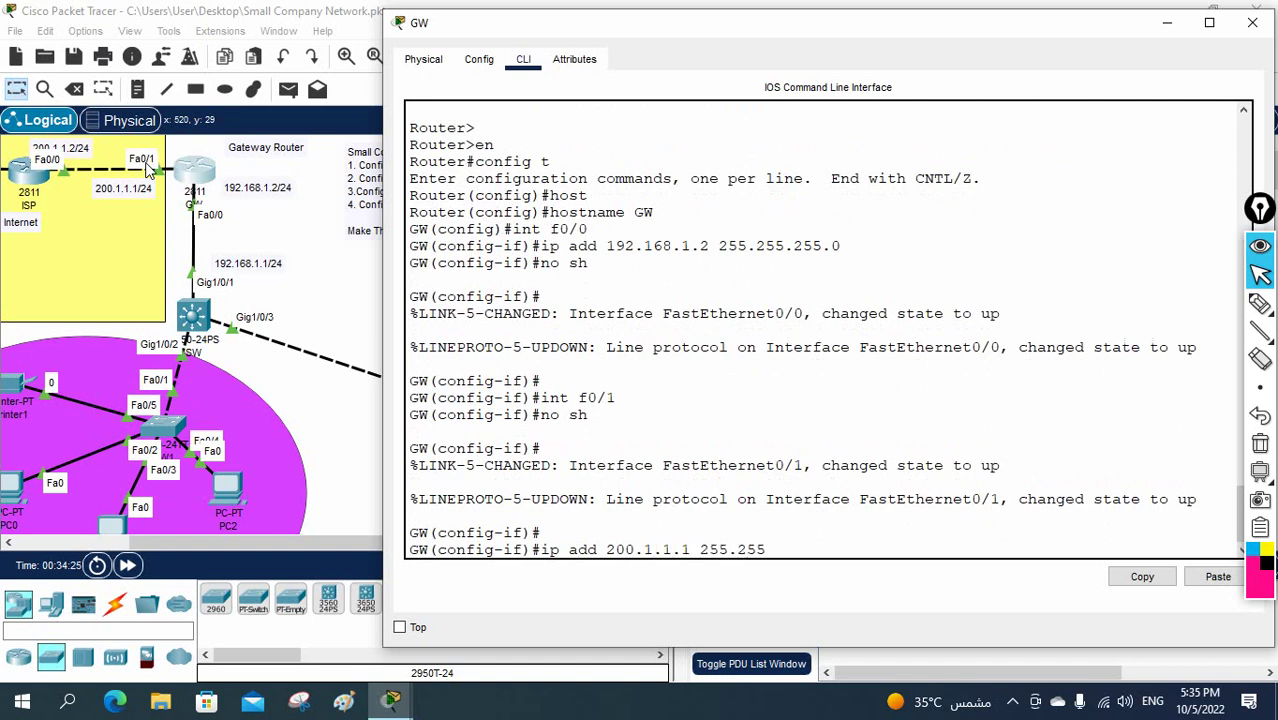
pyautogui.write('.255.0')
pyautogui.press('Return')
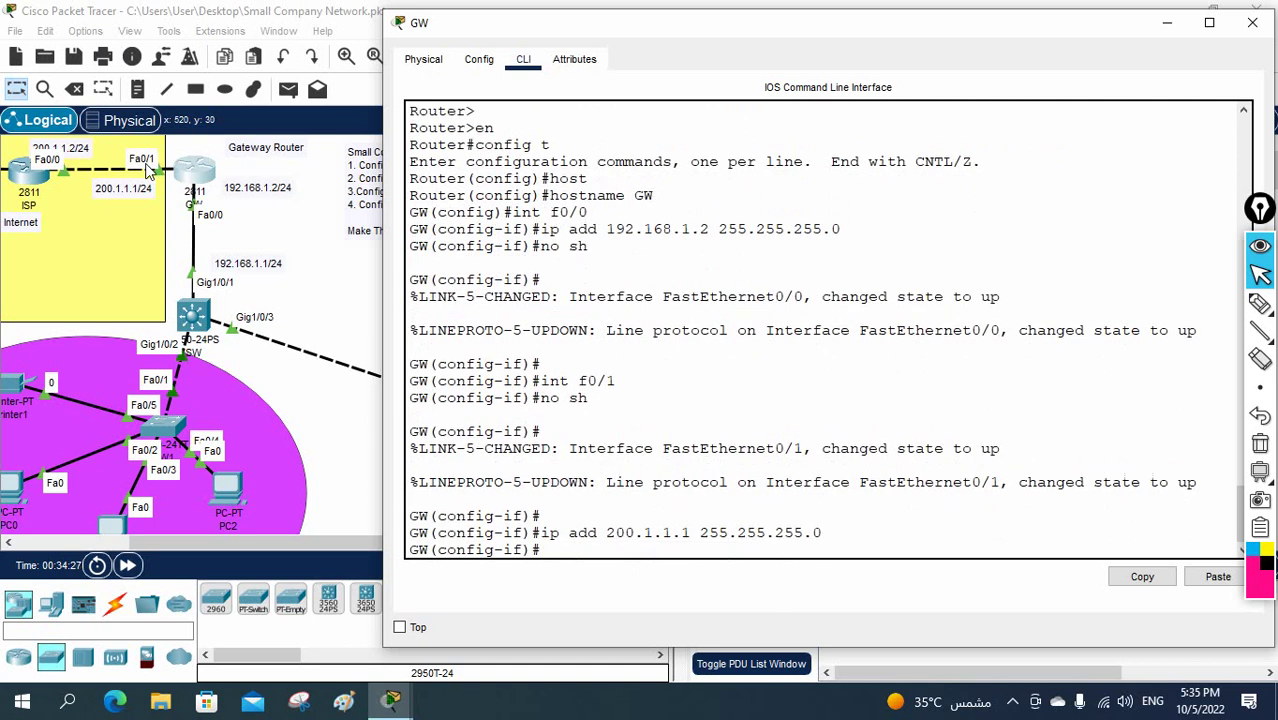
pyautogui.write('no sh')
pyautogui.press('Return')
pyautogui.press('Return')
pyautogui.press('Return')
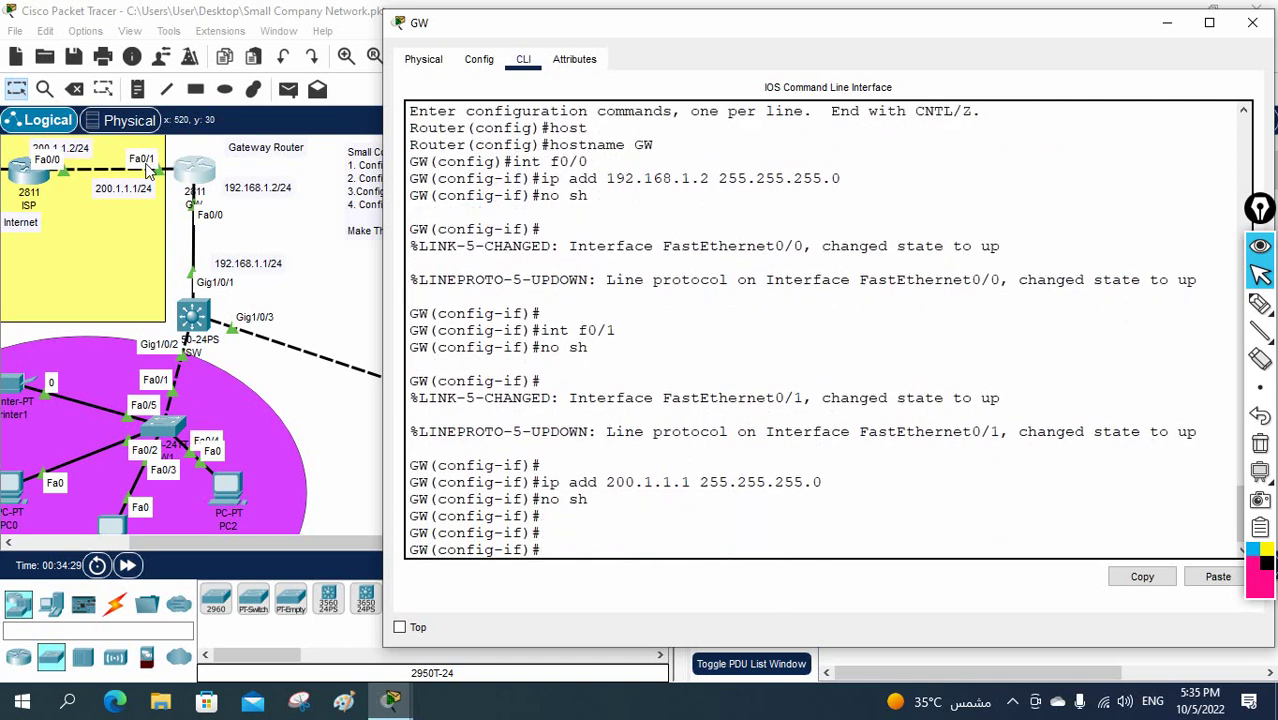
# Step: Show the IP interface brief on GW with "do sh ip int br" and review the FastEthernet0/0 and FastEthernet0/1 entries
pyautogui.write('do sh ip int br')
pyautogui.press('Return')
pyautogui.press('Return')
pyautogui.press('Return')
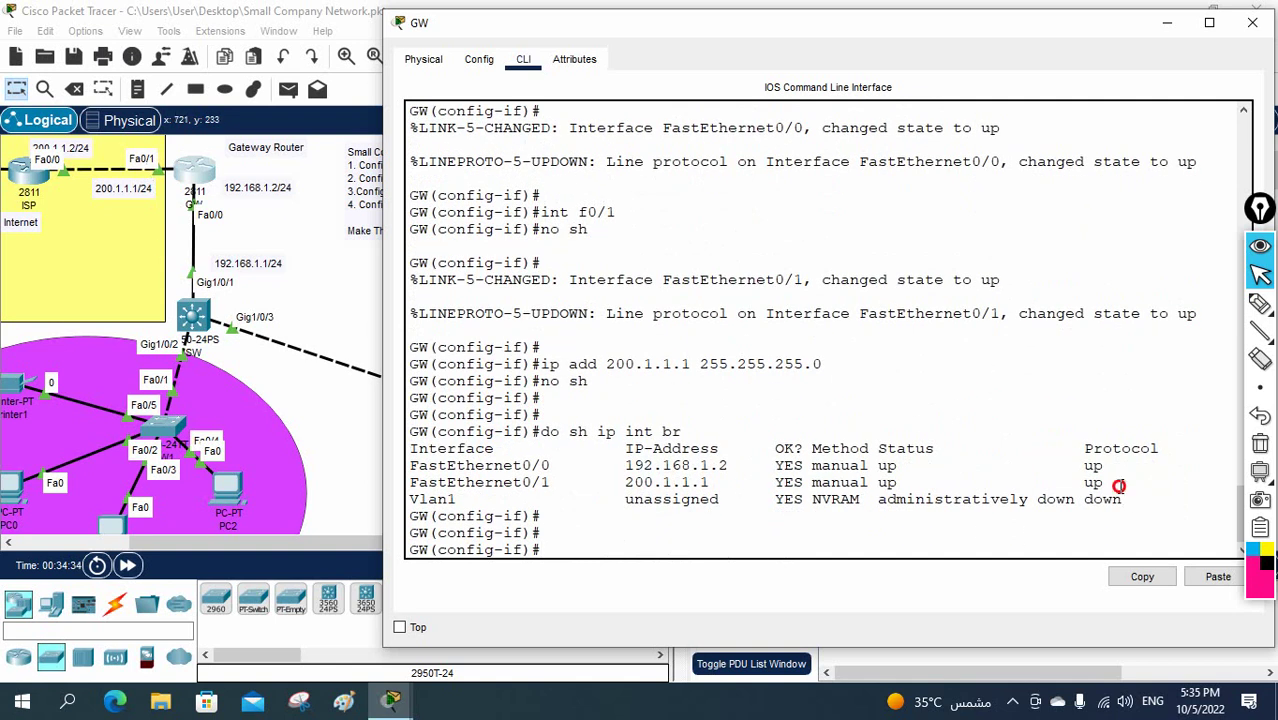
pyautogui.moveTo(1118, 486); pyautogui.dragTo(400, 464)
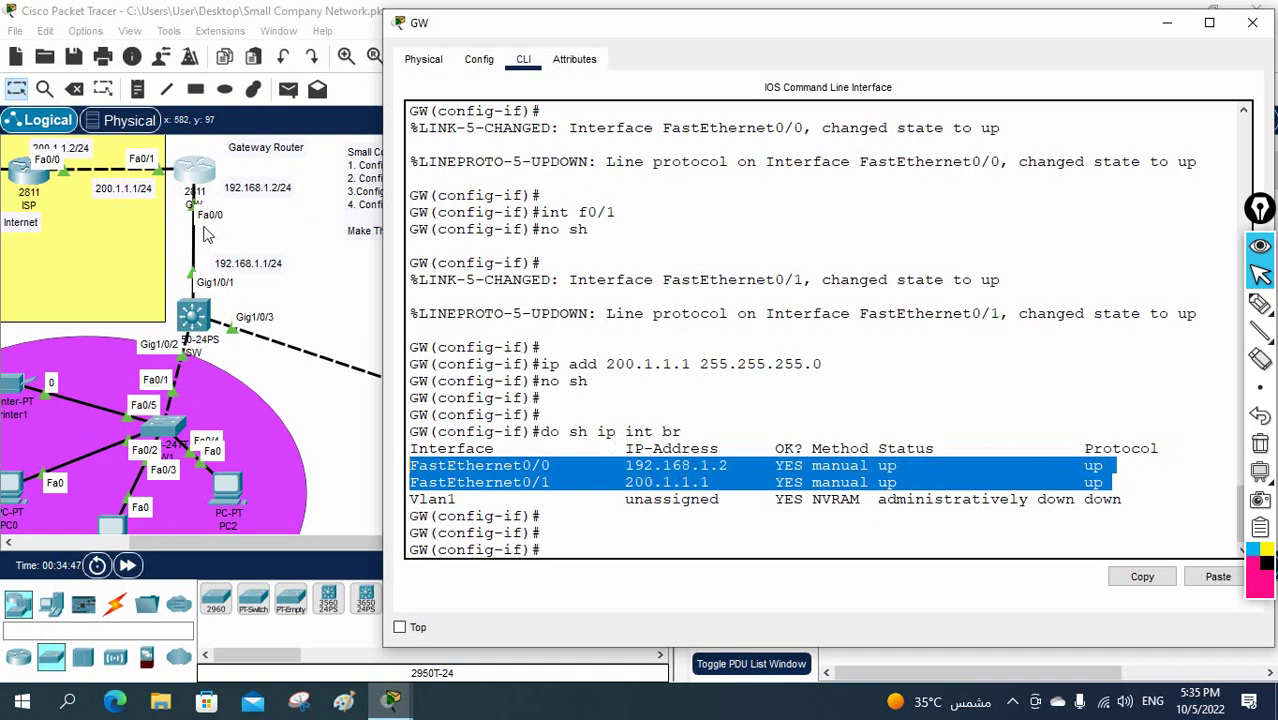
pyautogui.click(762, 398)
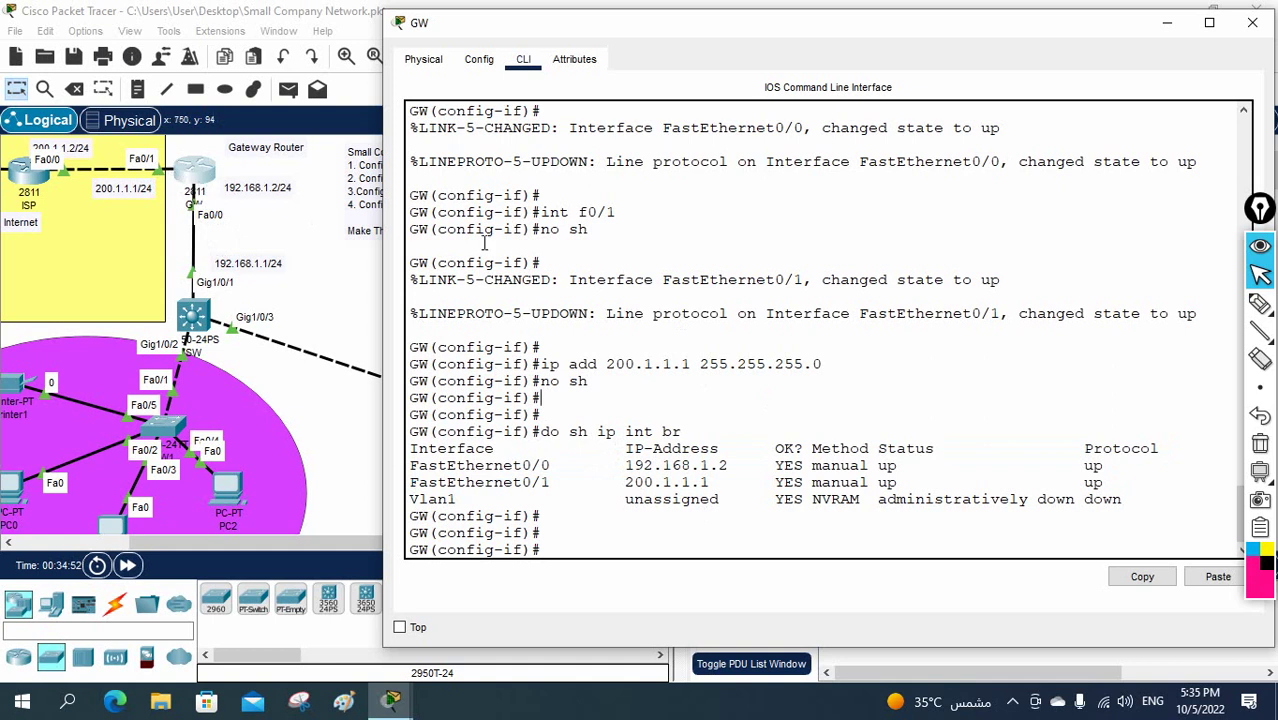
pyautogui.click(1260, 304)
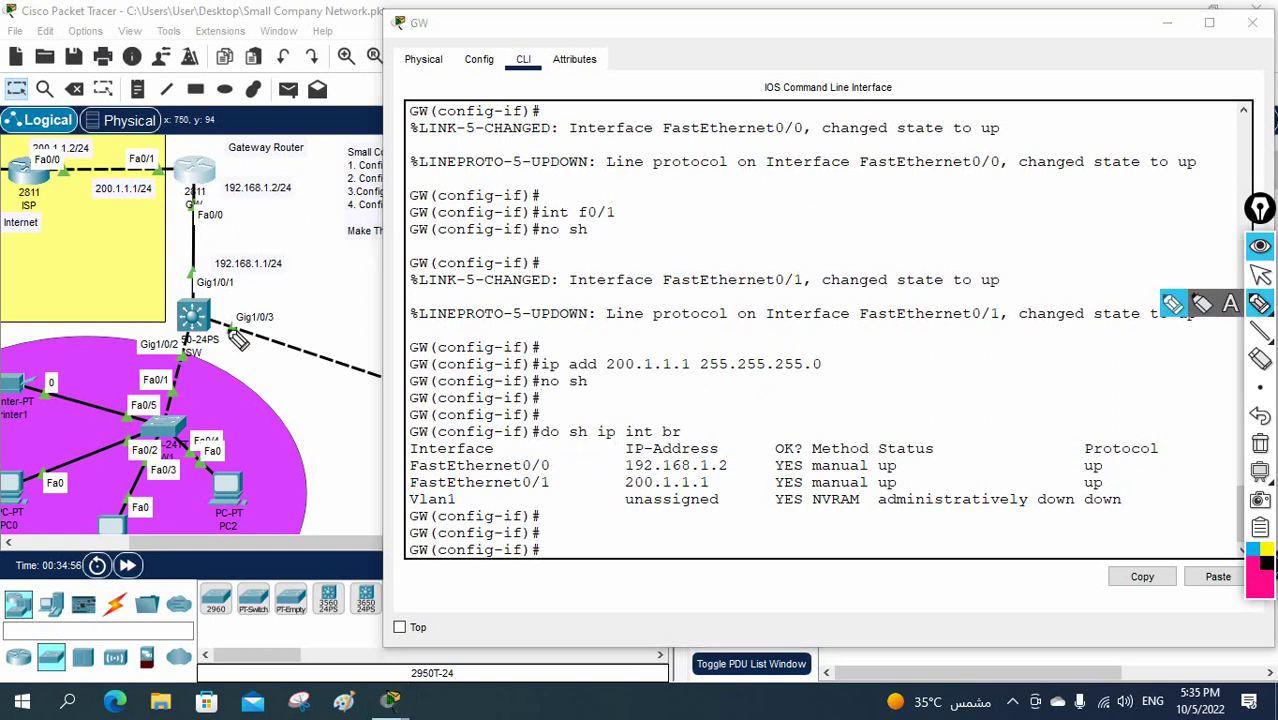
pyautogui.moveTo(188, 172)
pyautogui.mouseDown()
pyautogui.moveTo(135, 157)
pyautogui.moveTo(68, 184)
pyautogui.mouseUp()
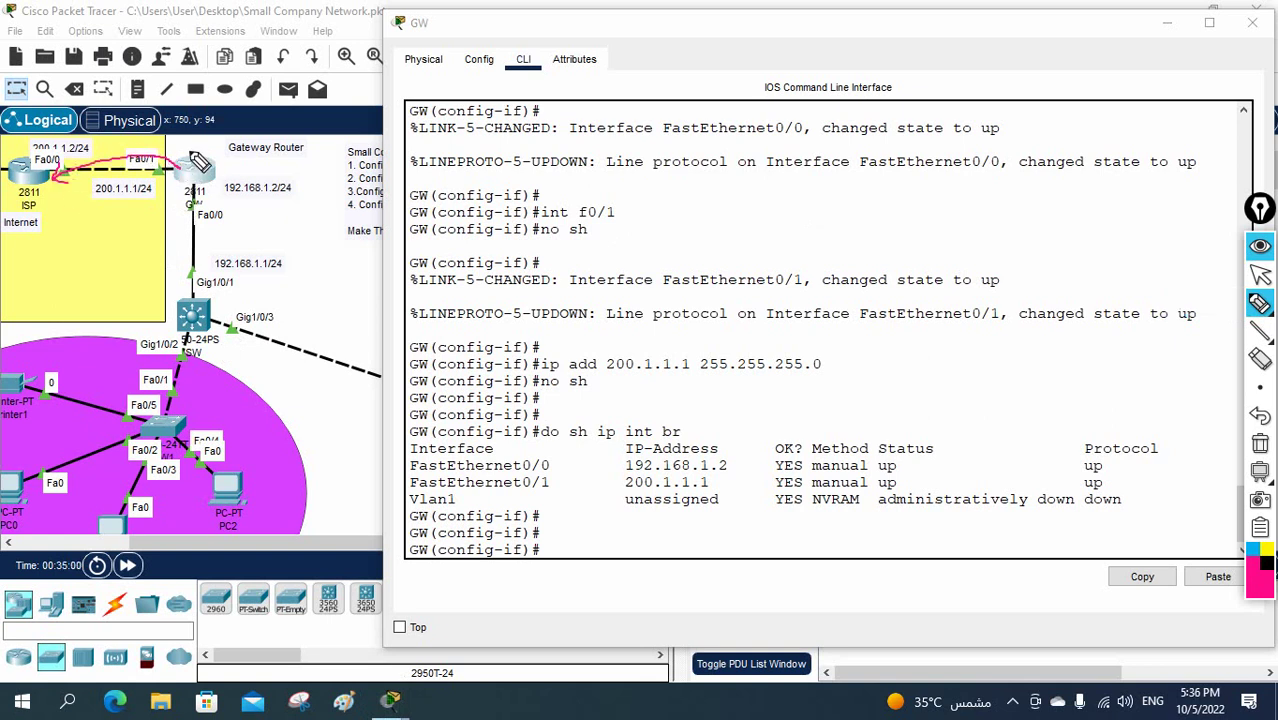
pyautogui.moveTo(198, 160)
pyautogui.mouseDown()
pyautogui.moveTo(233, 152)
pyautogui.moveTo(233, 168)
pyautogui.moveTo(180, 140)
pyautogui.moveTo(207, 213)
pyautogui.moveTo(205, 150)
pyautogui.mouseUp()
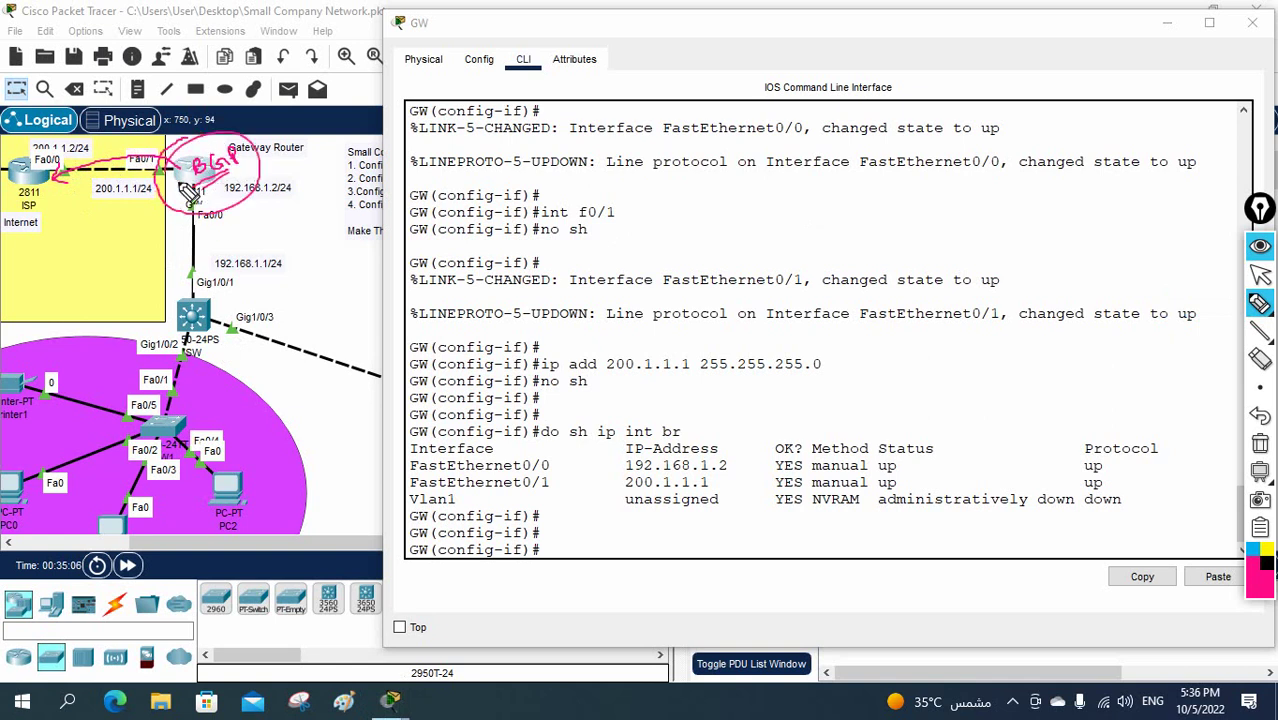
pyautogui.click(1257, 446)
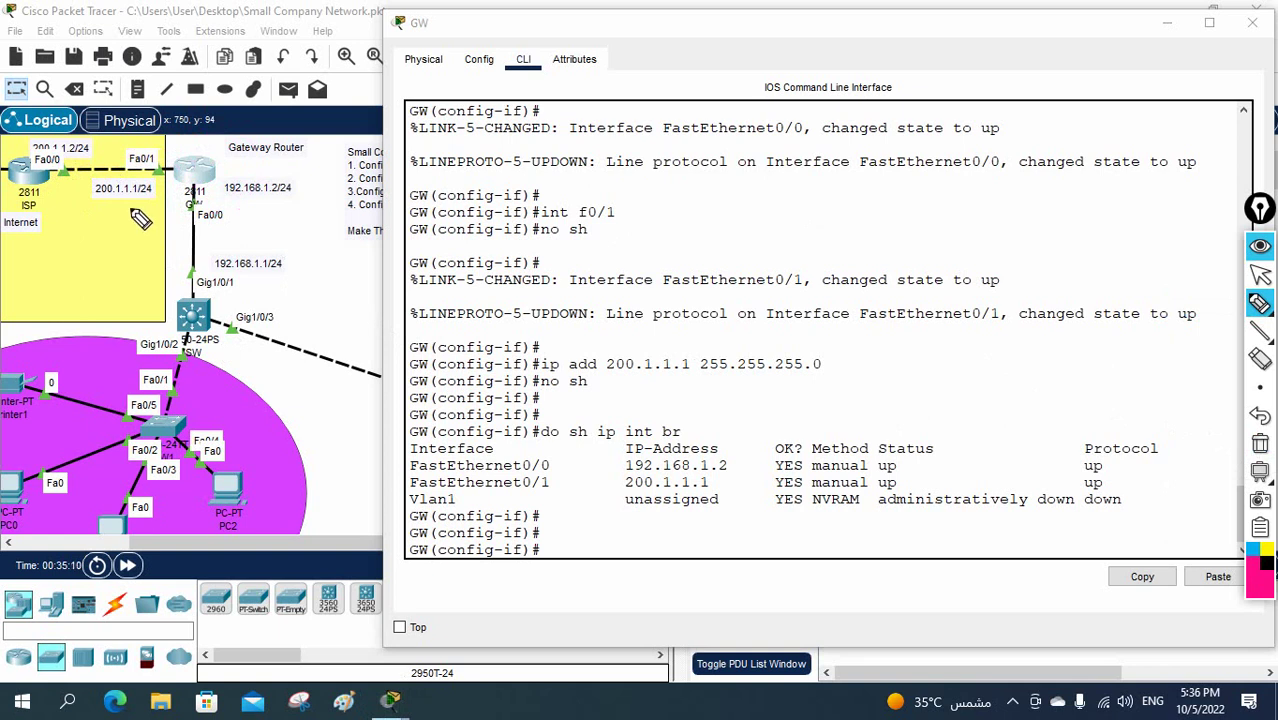
pyautogui.moveTo(174, 170)
pyautogui.mouseDown()
pyautogui.moveTo(93, 142)
pyautogui.moveTo(44, 174)
pyautogui.moveTo(55, 185)
pyautogui.moveTo(42, 203)
pyautogui.moveTo(25, 186)
pyautogui.moveTo(11, 204)
pyautogui.moveTo(46, 192)
pyautogui.mouseUp()
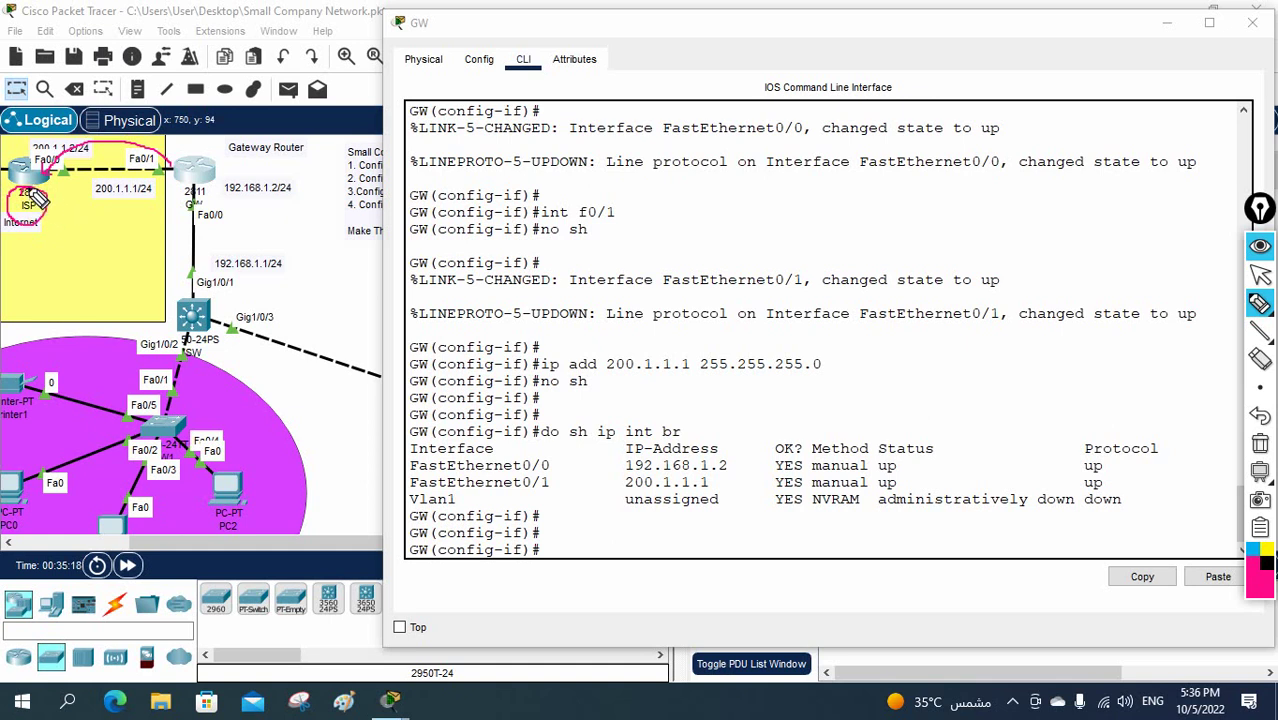
pyautogui.click(1260, 448)
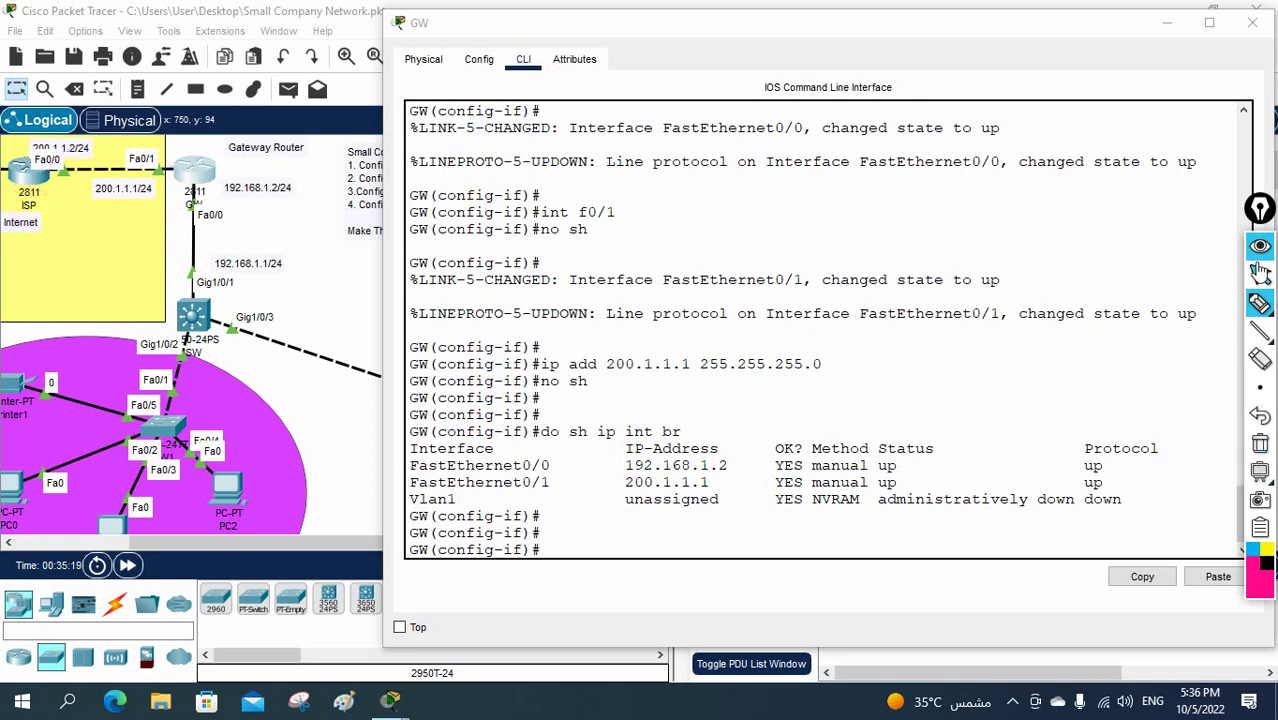
pyautogui.click(1259, 275)
# Step: Add a default static route on GW, 0.0.0.0 0.0.0.0, with next hop 200.1.1.2 towards the ISP
pyautogui.click(798, 537)
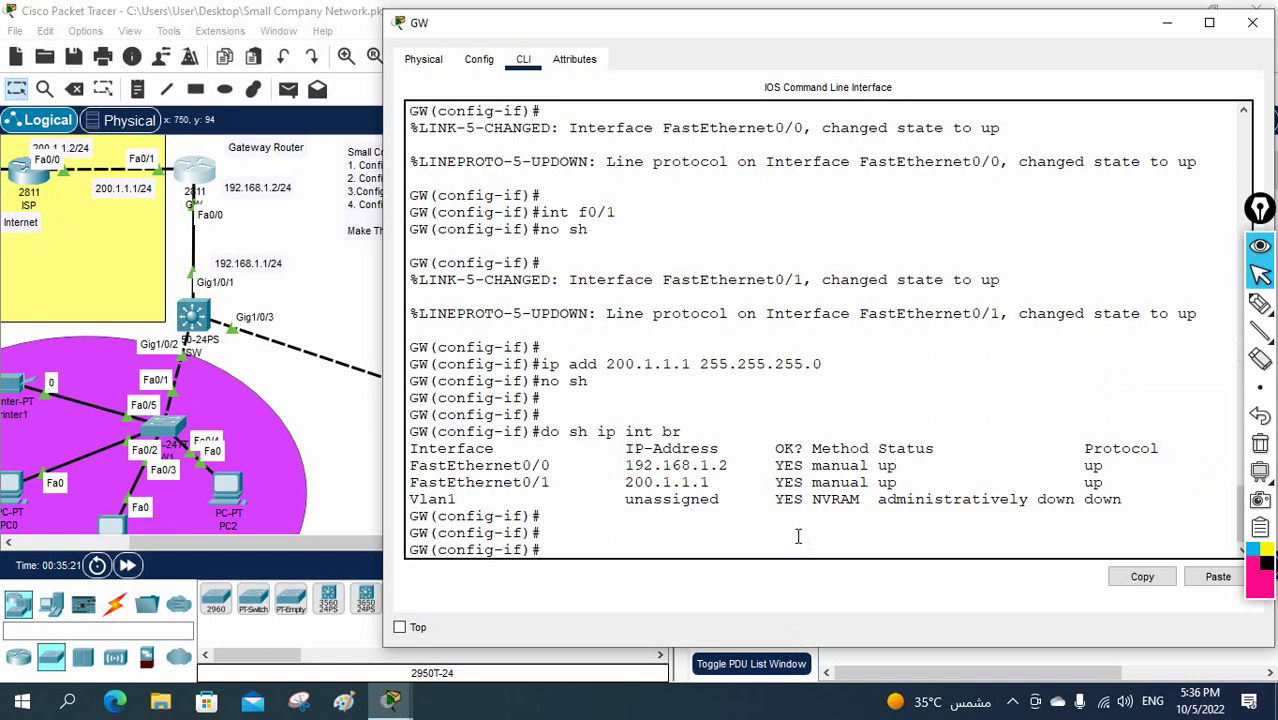
pyautogui.write('ip route')
pyautogui.press('Tab')
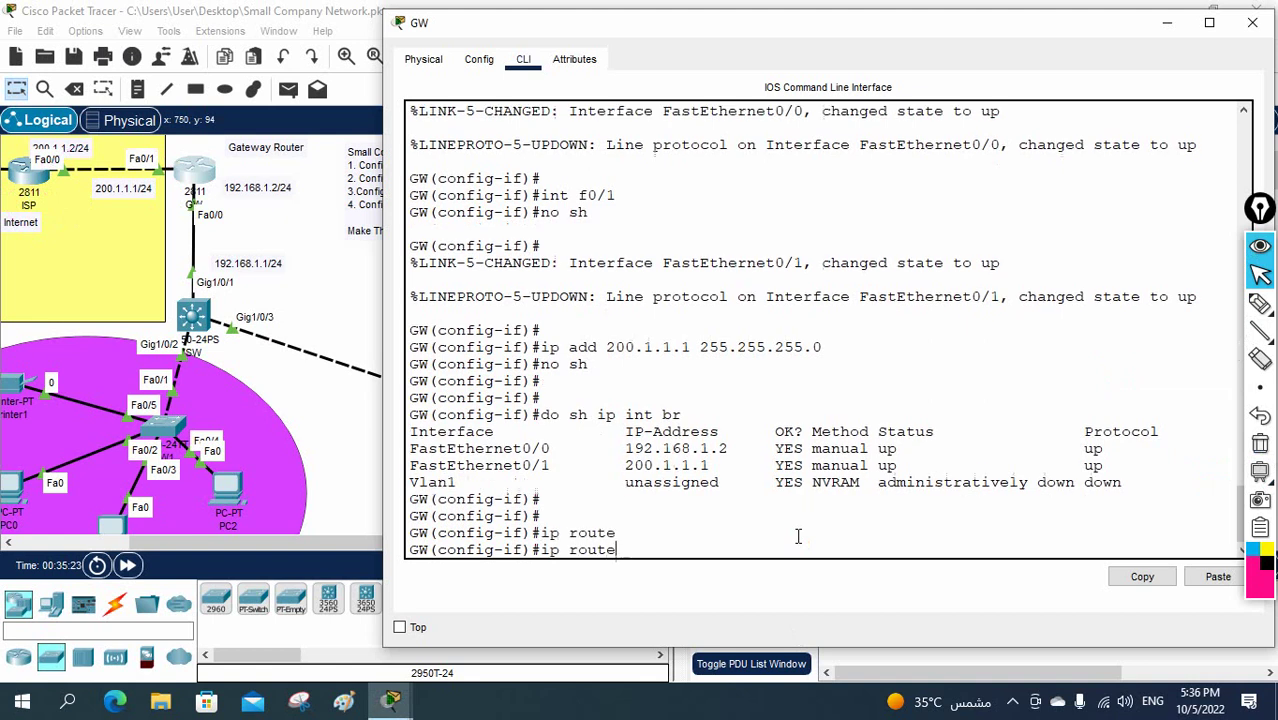
pyautogui.press('Tab')
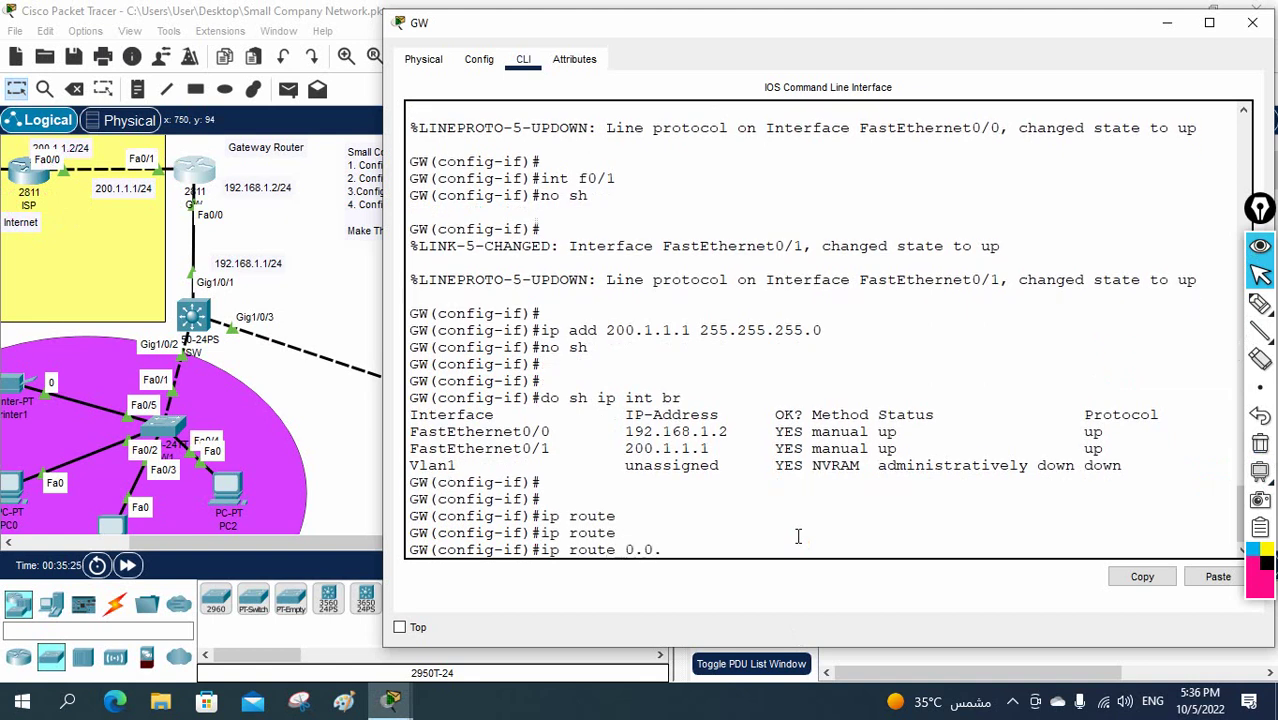
pyautogui.write('0.0.0.0 0.0.0.0')
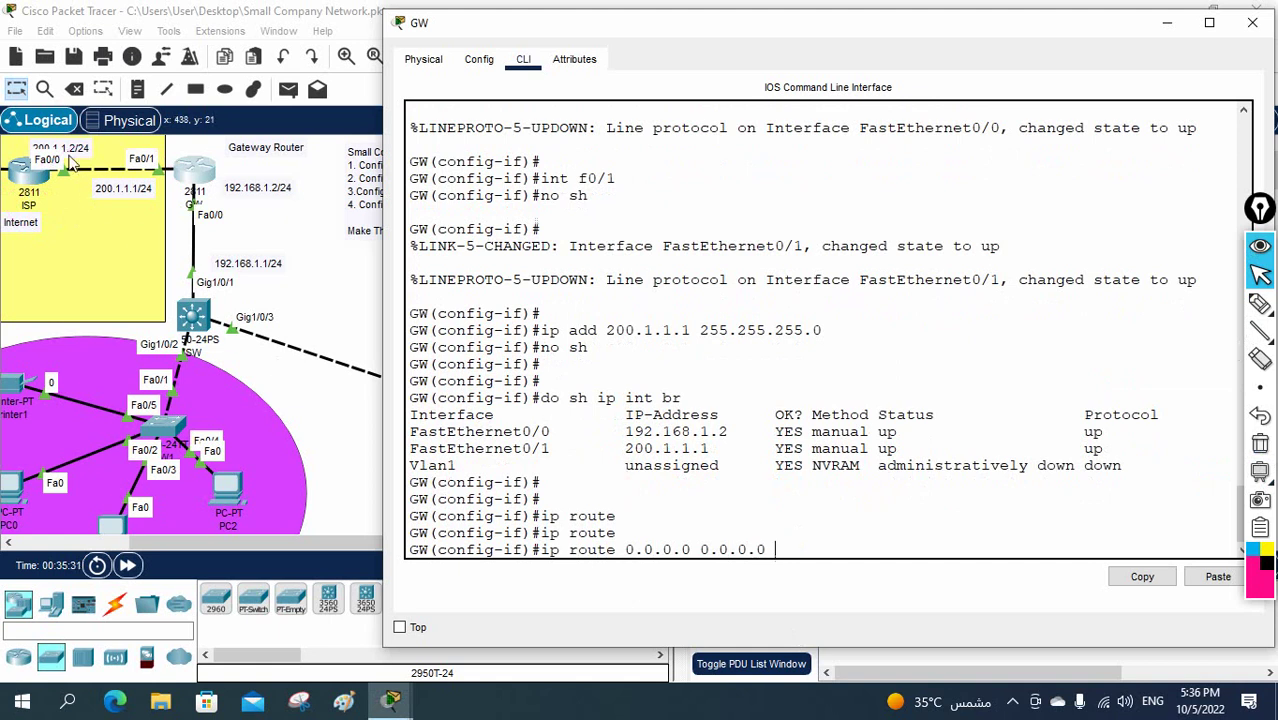
pyautogui.write(' 200.1.1.2')
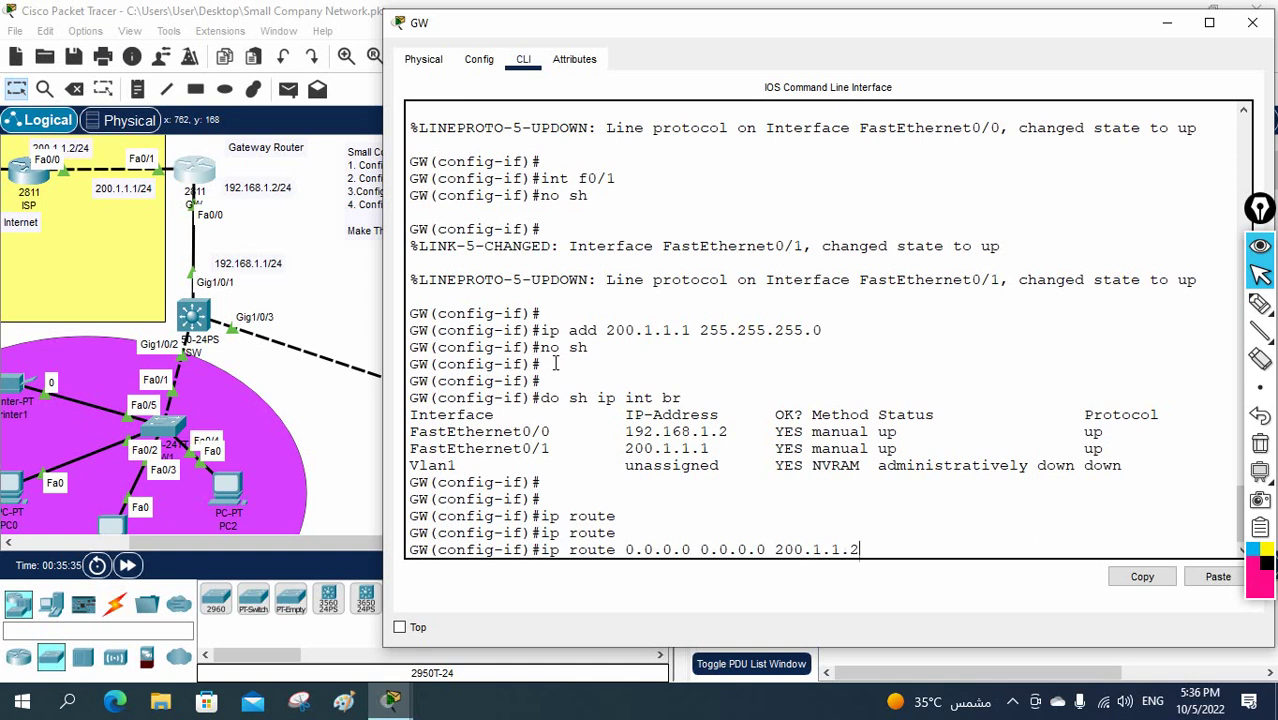
pyautogui.press('Return')
pyautogui.moveTo(623, 534); pyautogui.dragTo(405, 533)
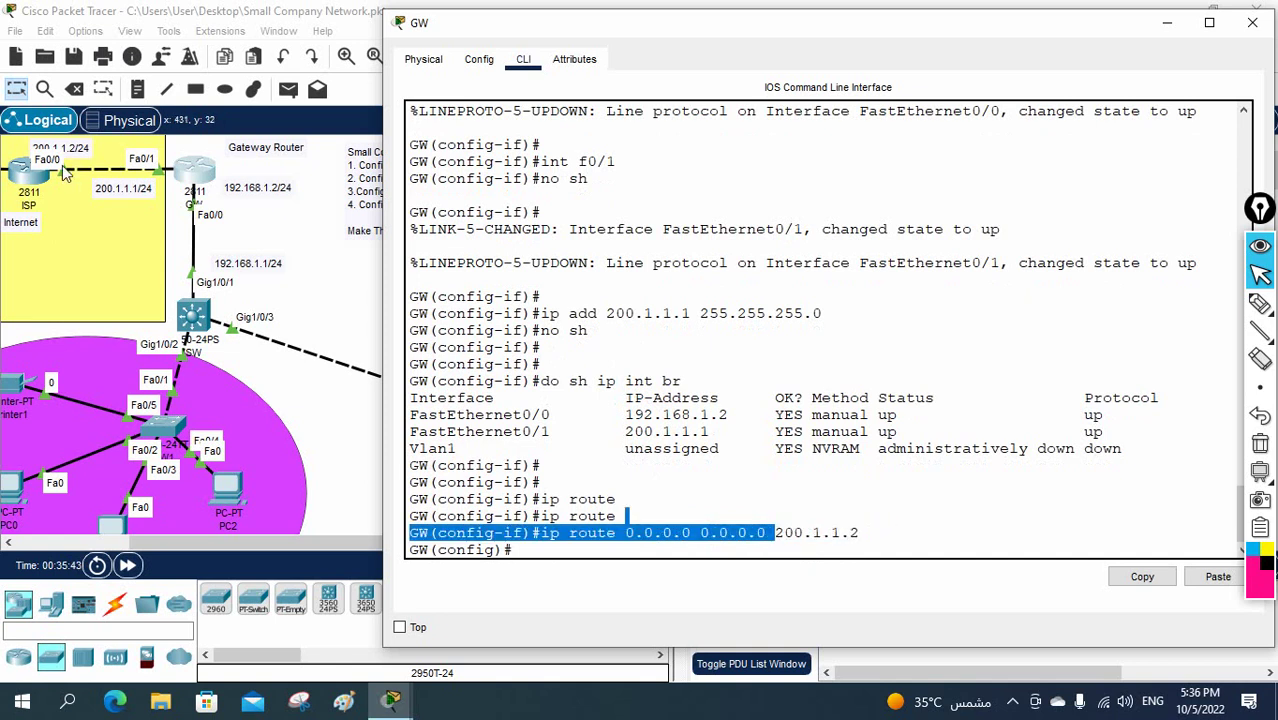
pyautogui.click(845, 375)
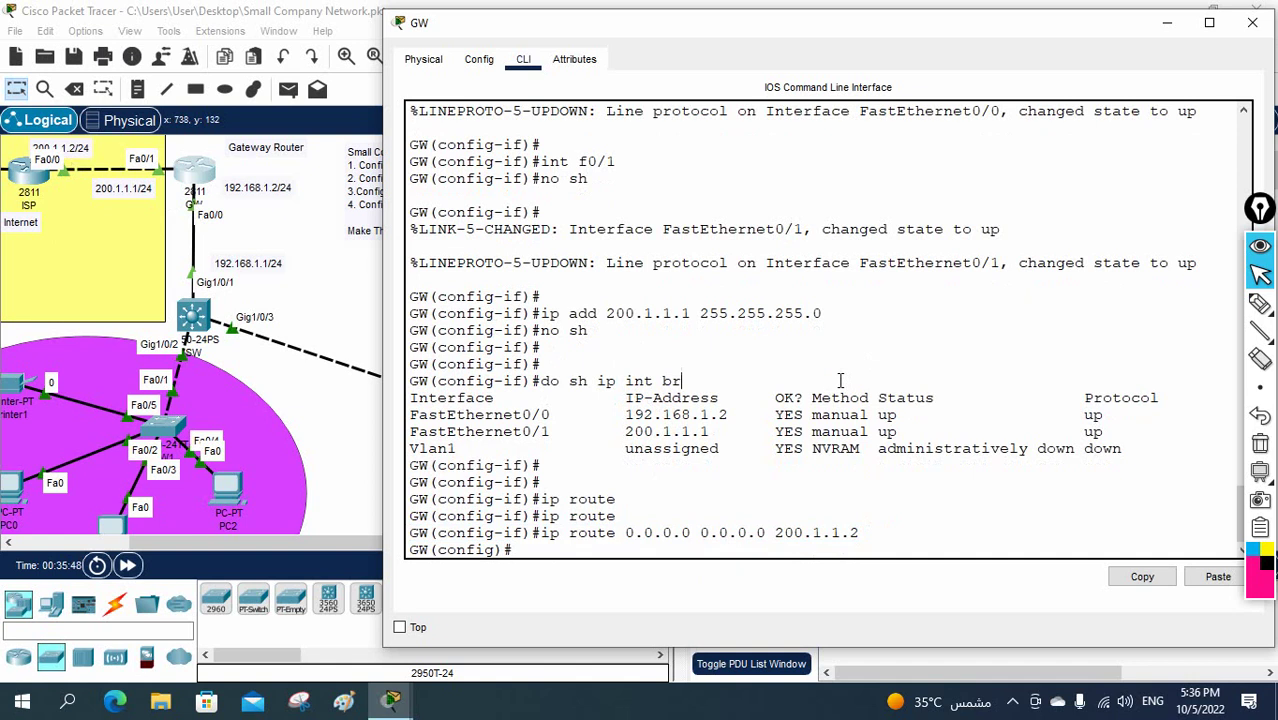
# Step: Start OSPF process 1 on GW with "router ospf 1"
pyautogui.press('Tab')
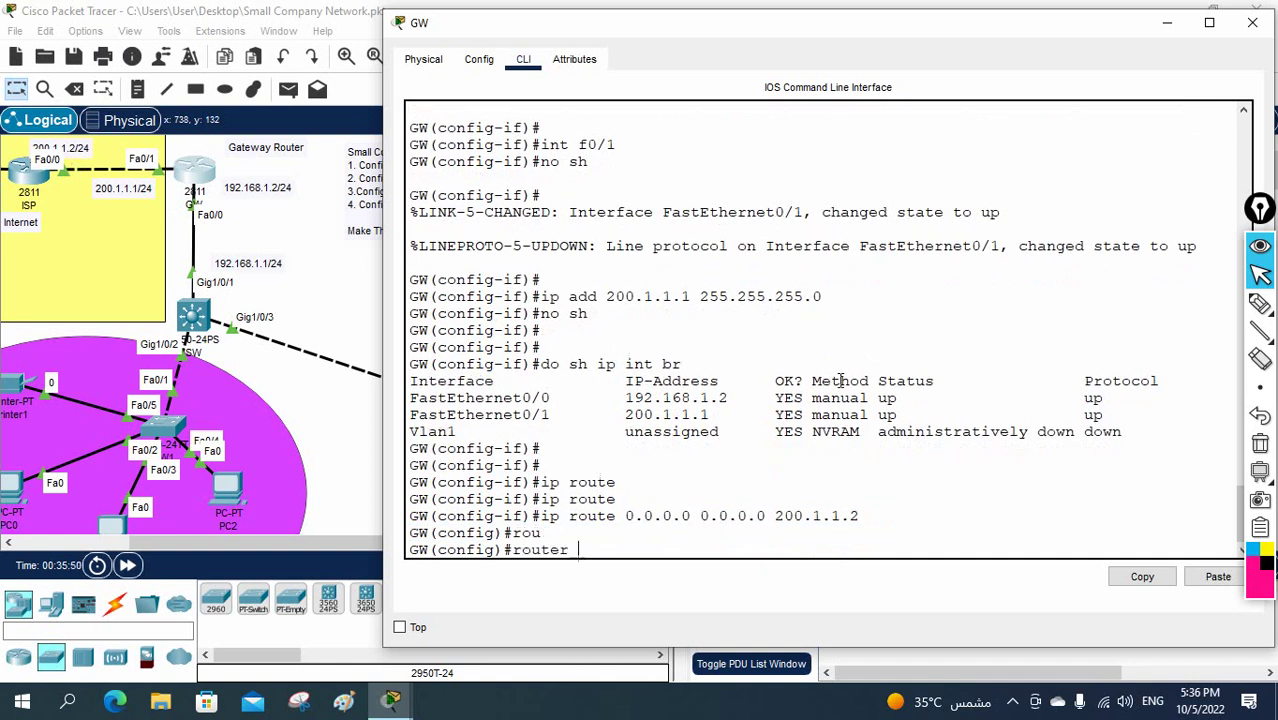
pyautogui.write('os')
pyautogui.press('Tab')
pyautogui.write('1')
pyautogui.press('Return')
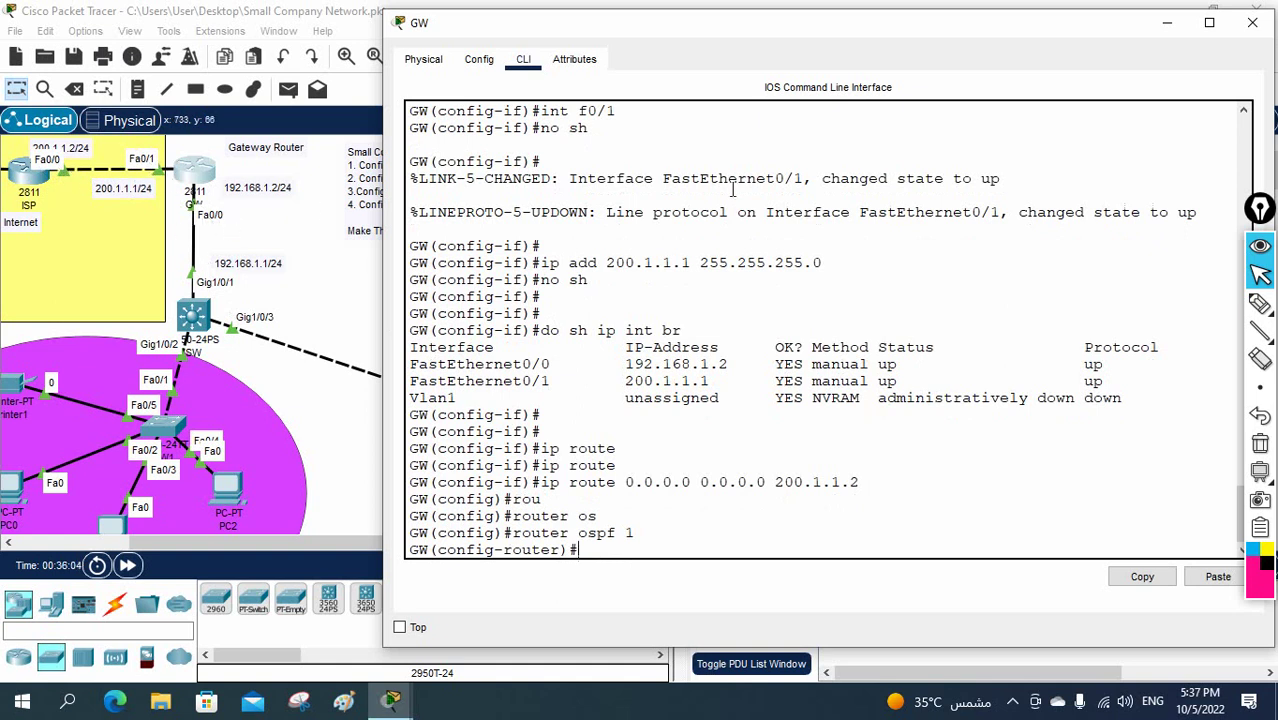
pyautogui.click(1260, 304)
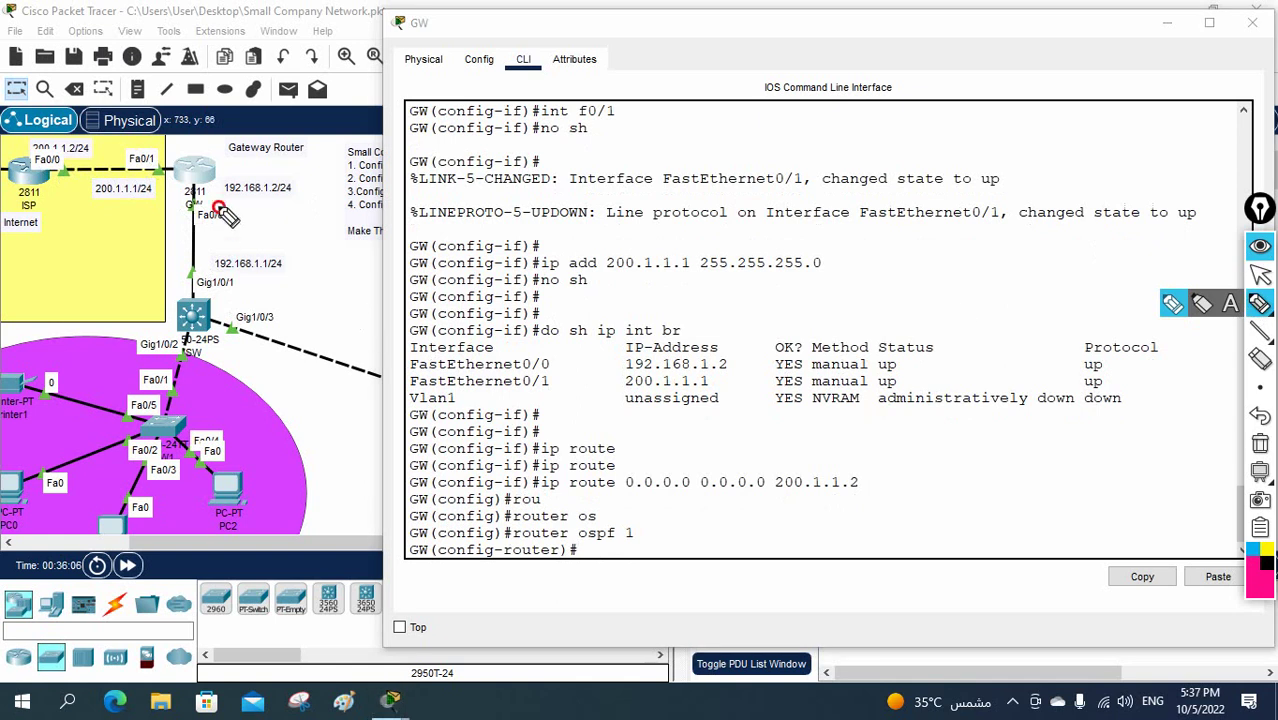
pyautogui.moveTo(230, 206); pyautogui.dragTo(226, 208)
pyautogui.moveTo(124, 154)
pyautogui.mouseDown()
pyautogui.moveTo(172, 181)
pyautogui.moveTo(152, 157)
pyautogui.moveTo(141, 207)
pyautogui.moveTo(157, 190)
pyautogui.moveTo(140, 211)
pyautogui.moveTo(88, 220)
pyautogui.moveTo(46, 194)
pyautogui.mouseUp()
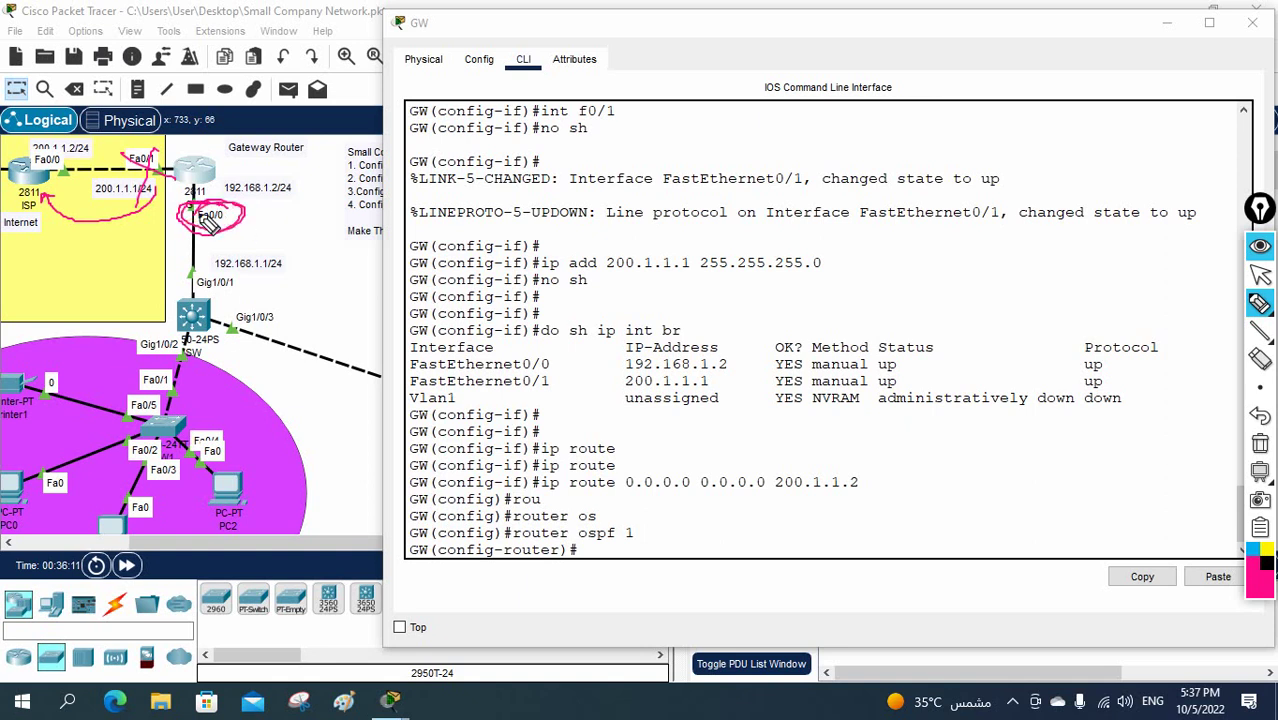
pyautogui.click(1259, 441)
pyautogui.click(1259, 274)
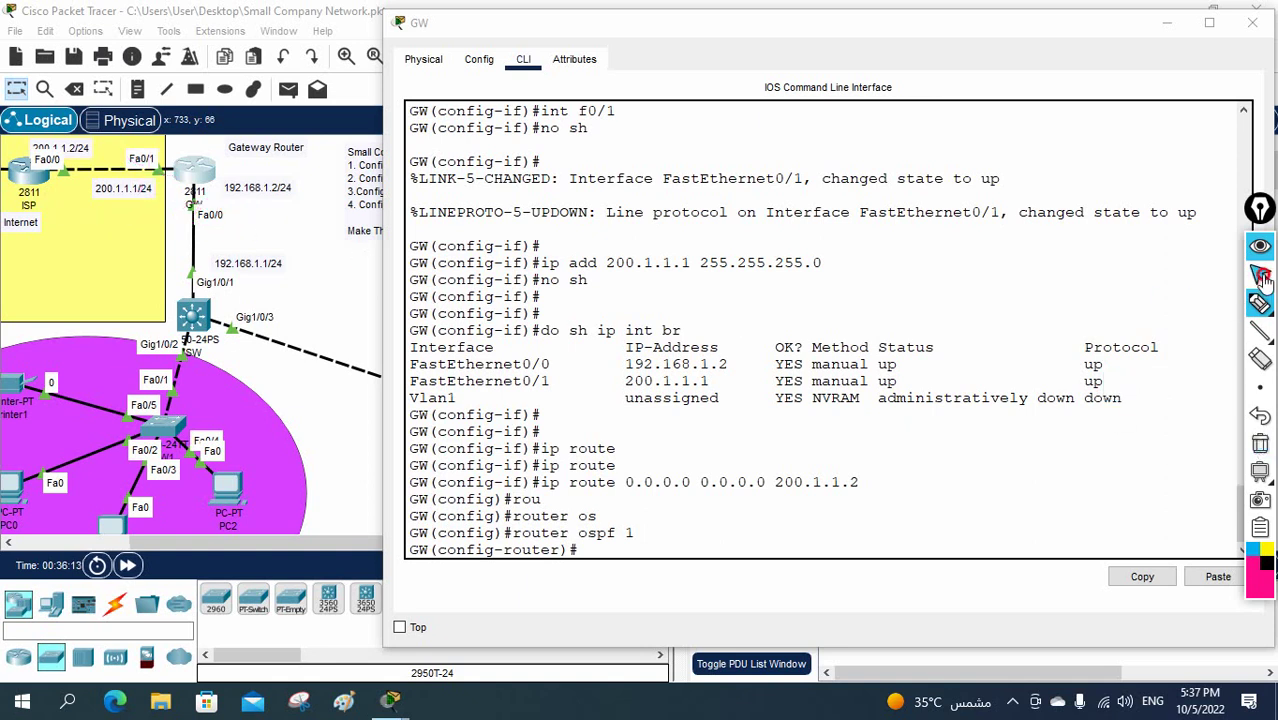
# Step: Enable OSPF process 1 in area 0 on GW's interface f0/0 with "ip ospf 1 area 0"
pyautogui.click(928, 470)
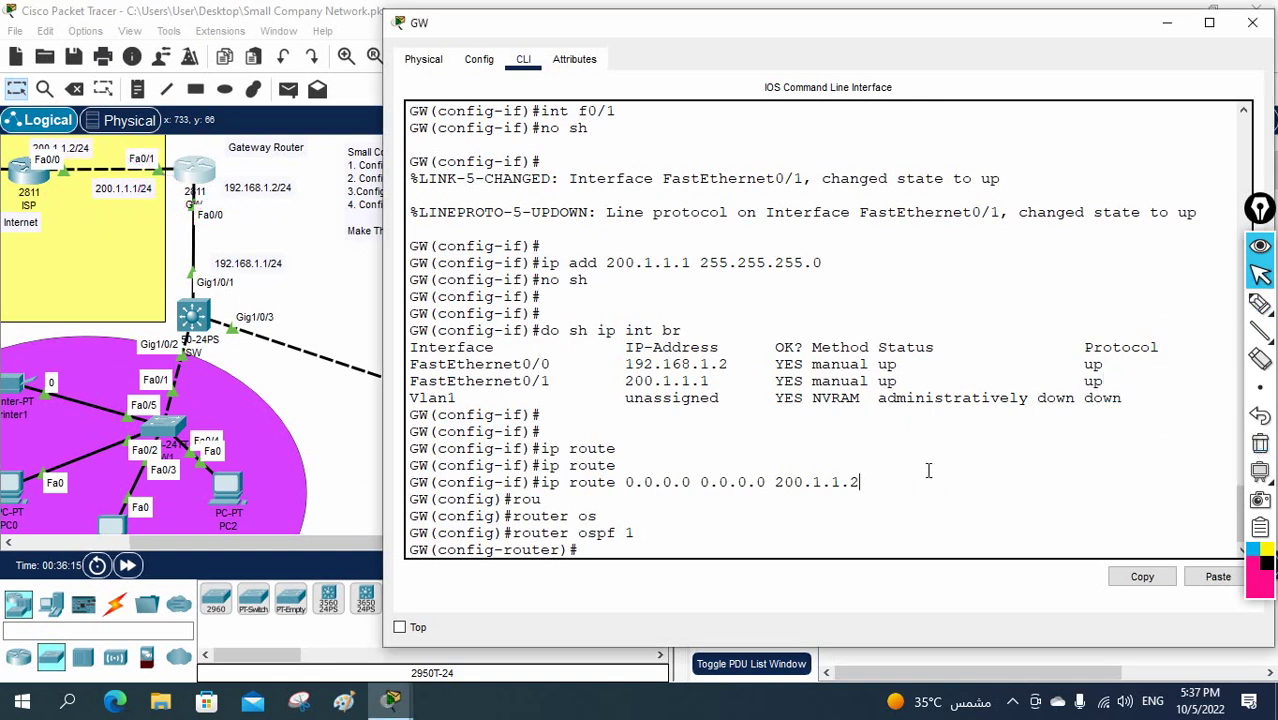
pyautogui.write('int f0/0')
pyautogui.press('Return')
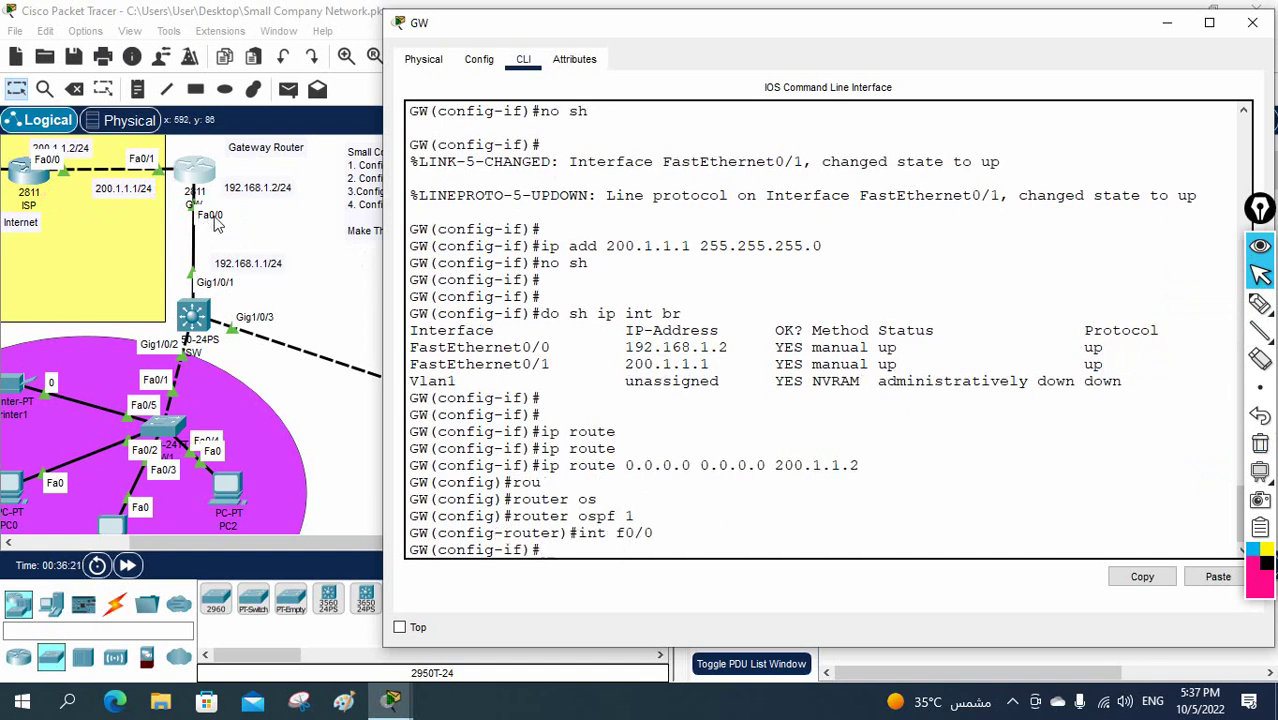
pyautogui.write('ip osp')
pyautogui.press('Tab')
pyautogui.write('1 ')
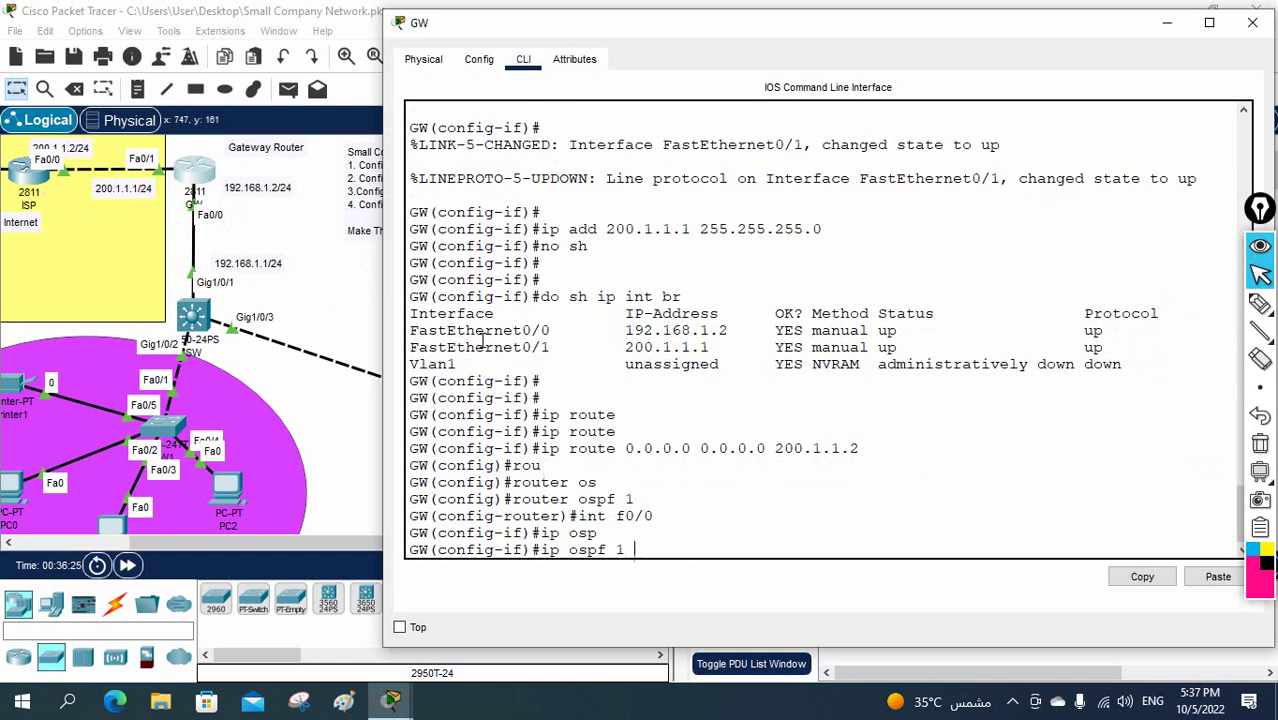
pyautogui.write('area 0')
pyautogui.press('Return')
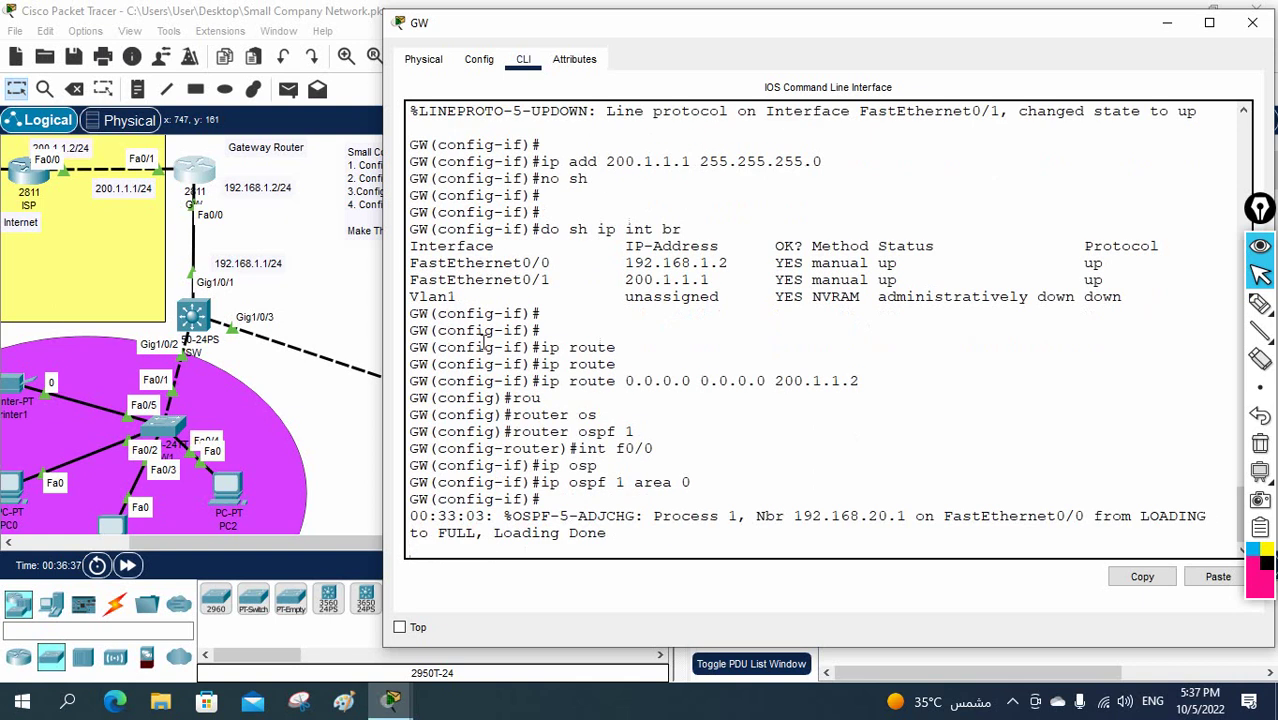
pyautogui.moveTo(505, 516); pyautogui.dragTo(721, 541)
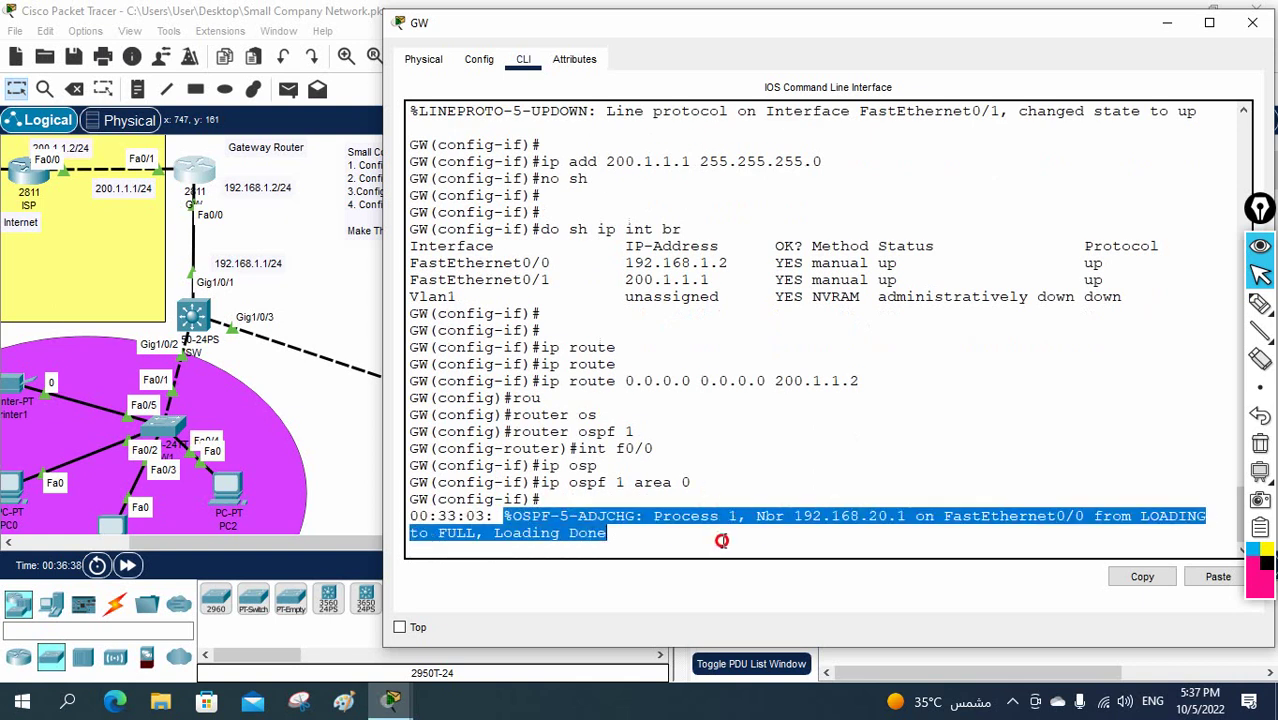
pyautogui.click(725, 541)
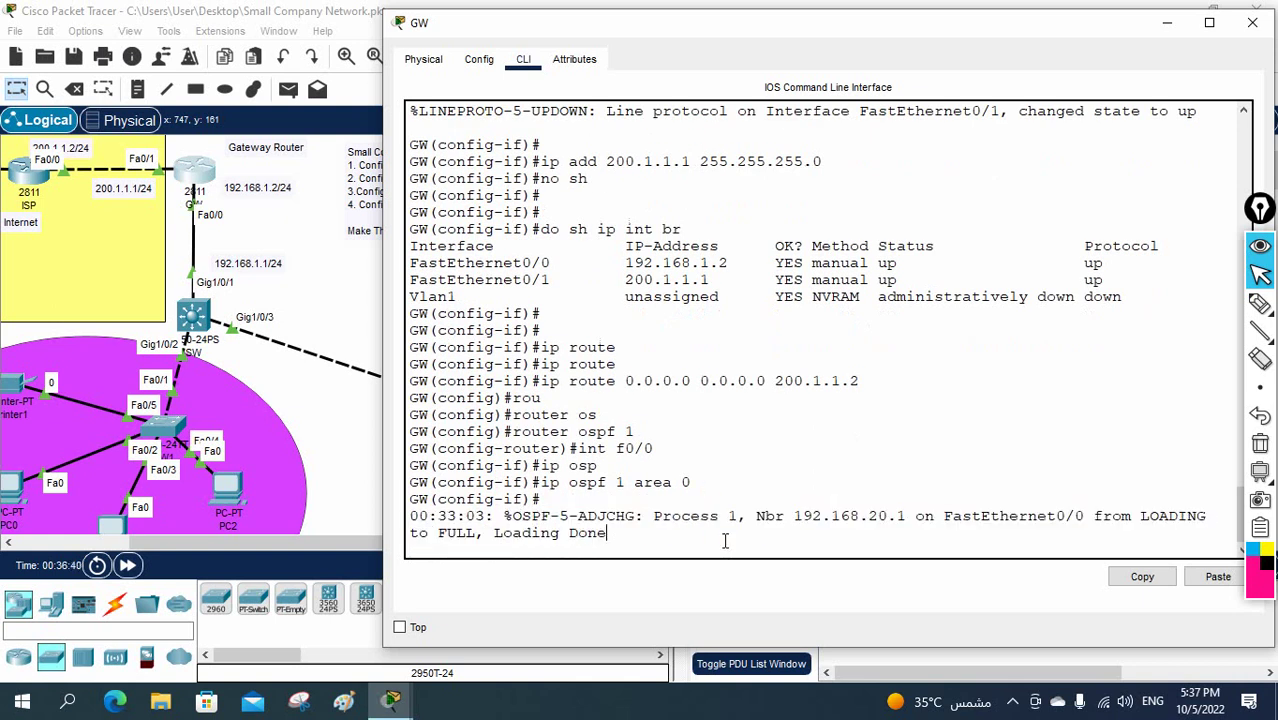
# Step: Show GW's routing table with "do sh ip rou" and review the routes learned through OSPF
pyautogui.press('Return')
pyautogui.press('Return')
pyautogui.write('do')
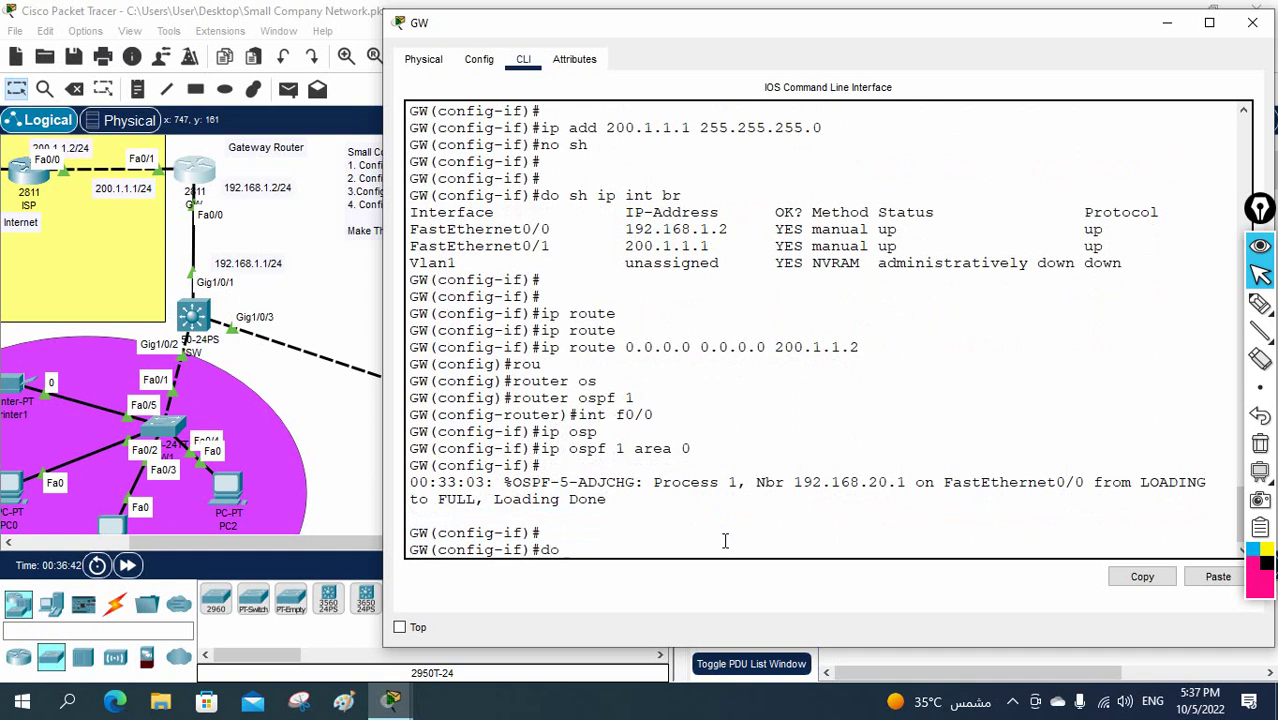
pyautogui.write(' sh ip rou')
pyautogui.press('Return')
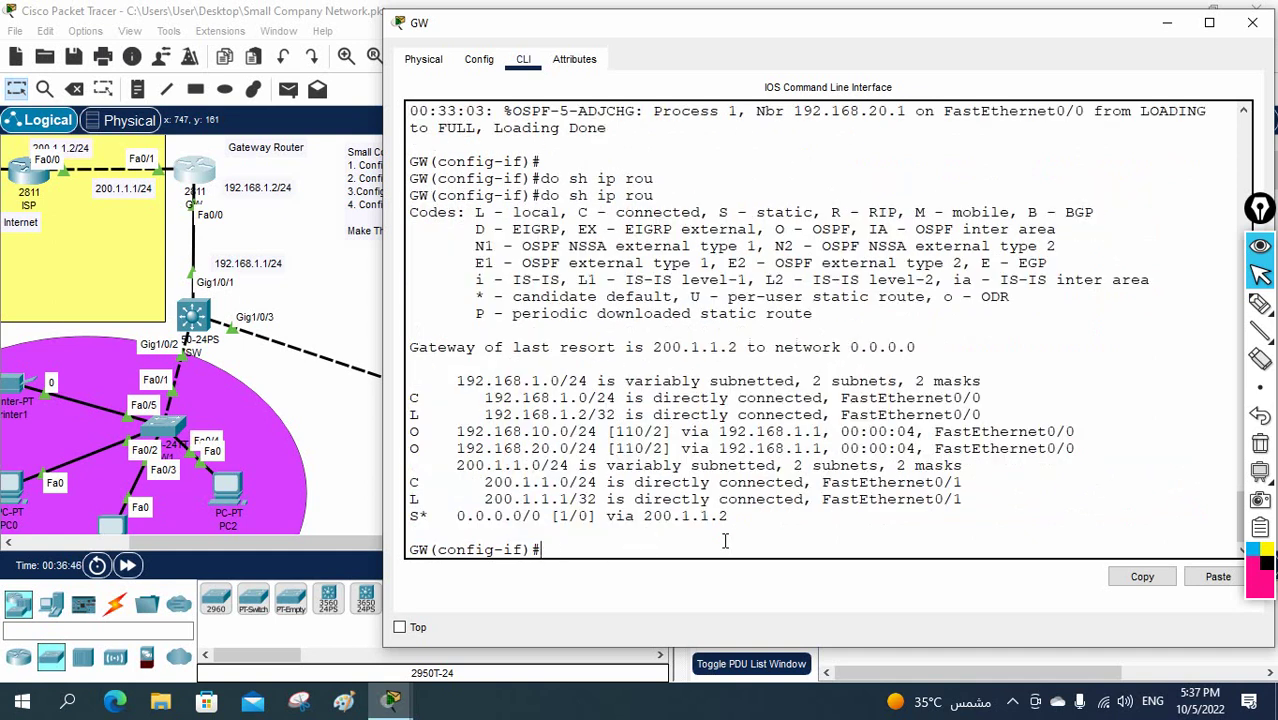
pyautogui.moveTo(408, 431); pyautogui.dragTo(1010, 449)
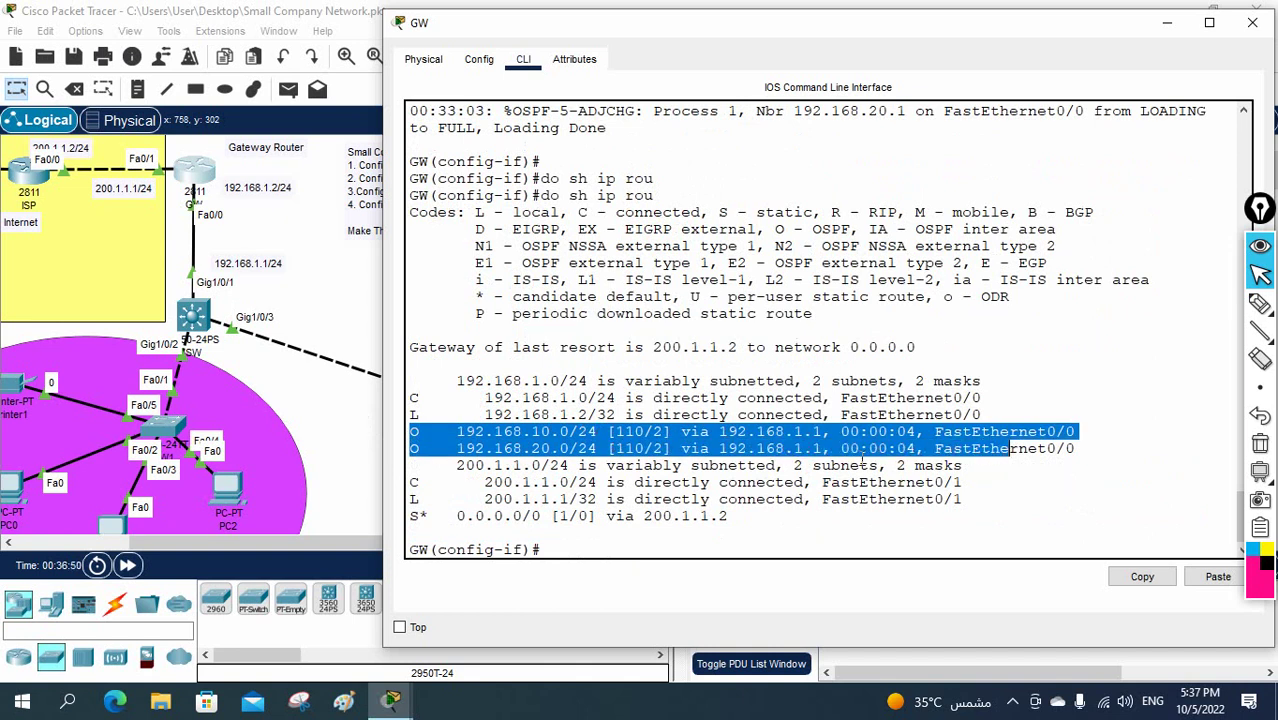
pyautogui.click(676, 503)
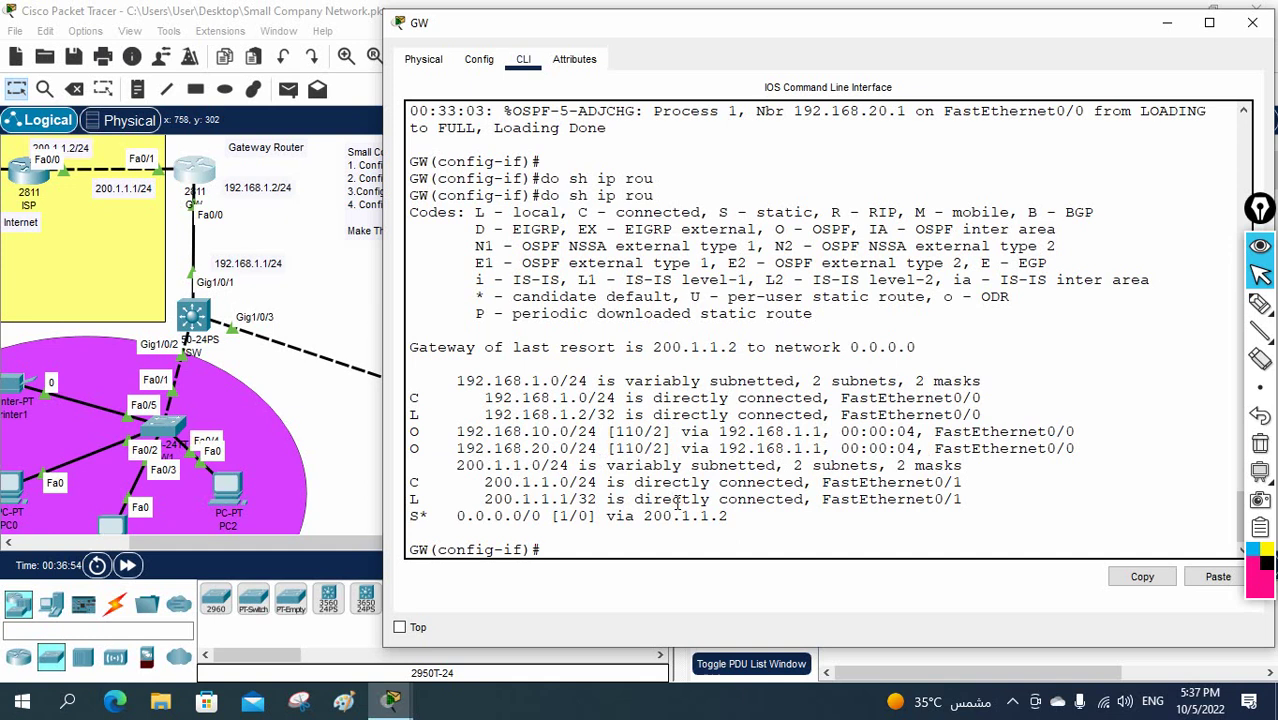
# Step: List only the OSPF routes on GW with "do sh ip rout osp" and check the entries
pyautogui.write('do sh ip rou')
pyautogui.press('Tab')
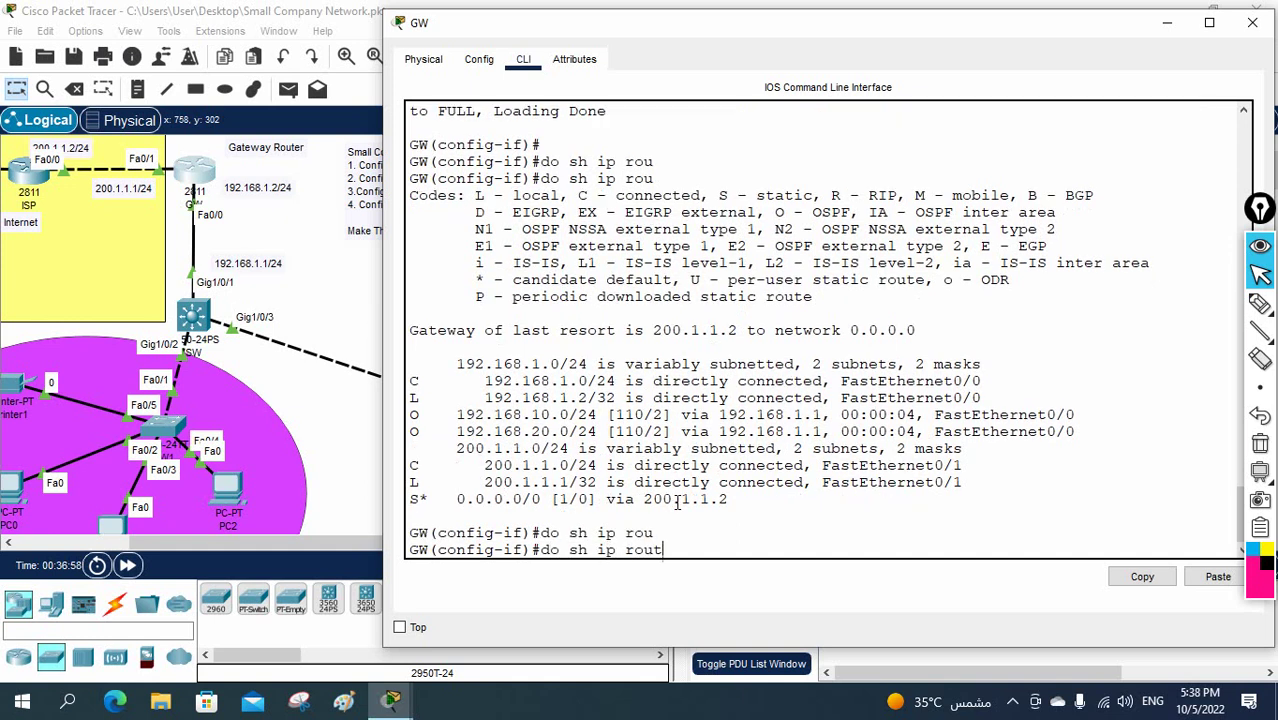
pyautogui.write('t osp')
pyautogui.press('Tab')
pyautogui.press('Return')
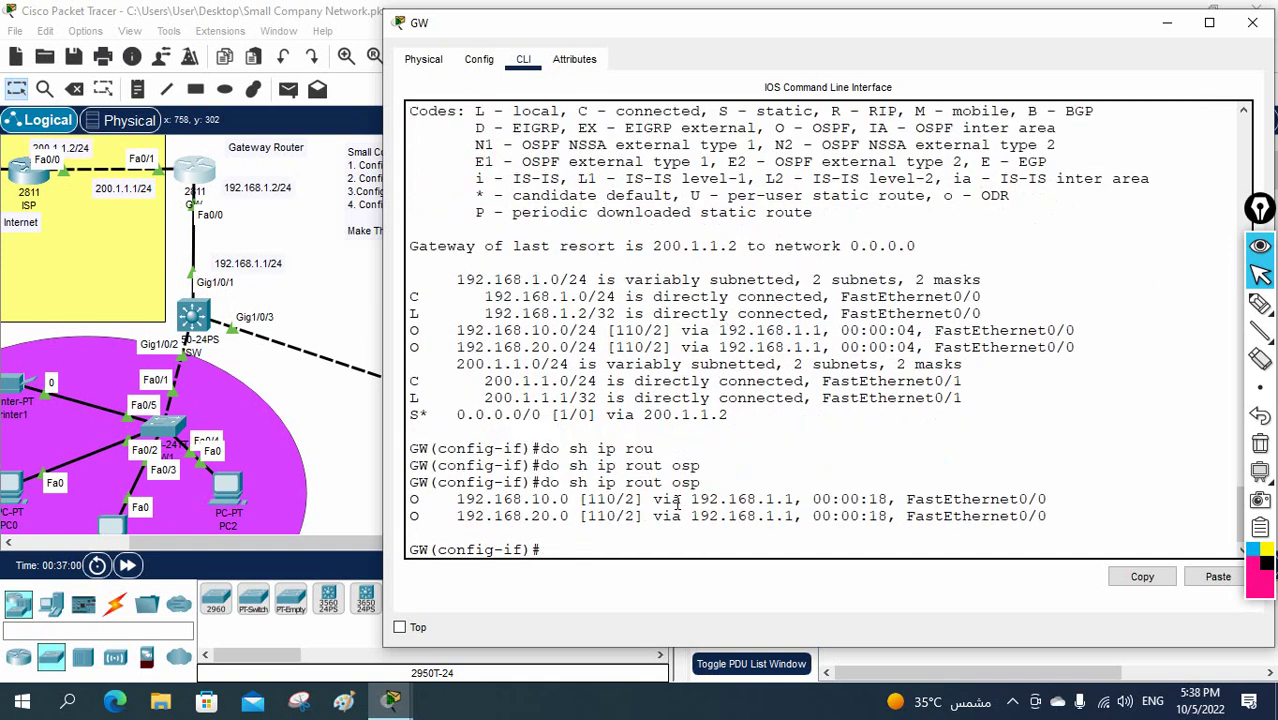
pyautogui.moveTo(1048, 516); pyautogui.dragTo(405, 503)
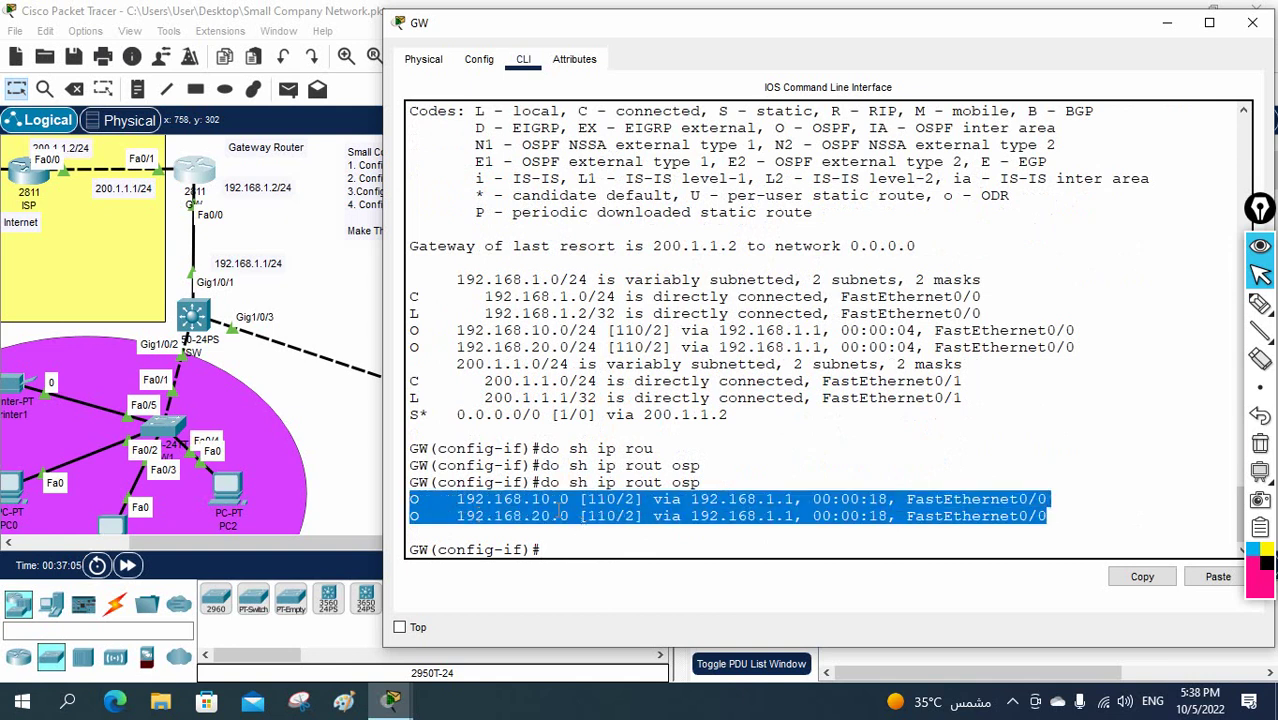
pyautogui.click(760, 410)
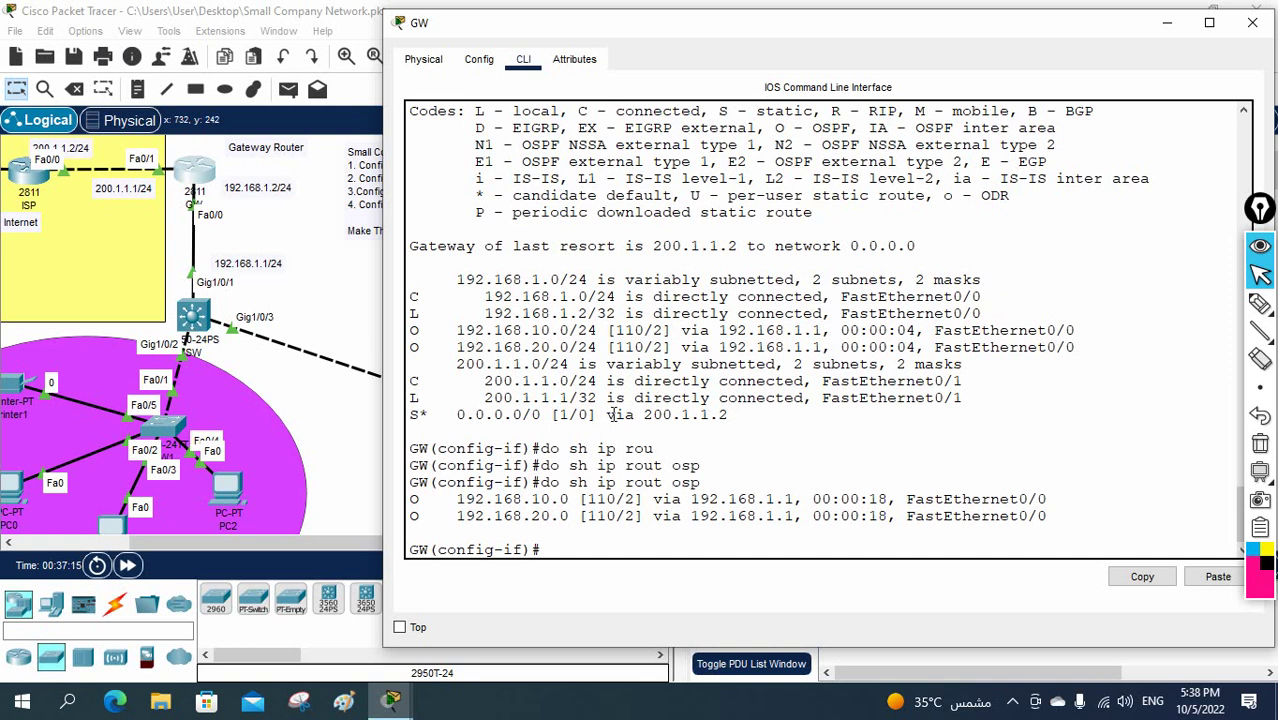
# Step: Leave GW's interface configuration and enter OSPF process 1 configuration with "router ospf 1"
pyautogui.press('Return')
pyautogui.press('Return')
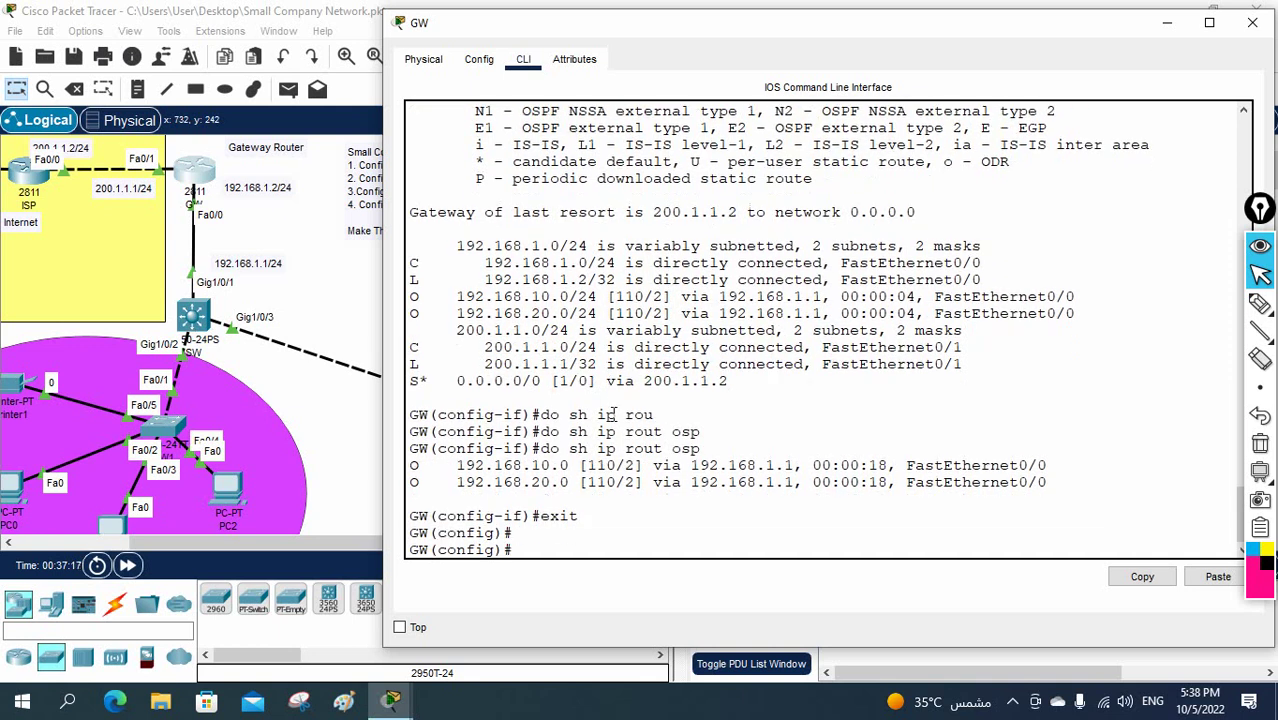
pyautogui.write('router sp')
pyautogui.press('Tab')
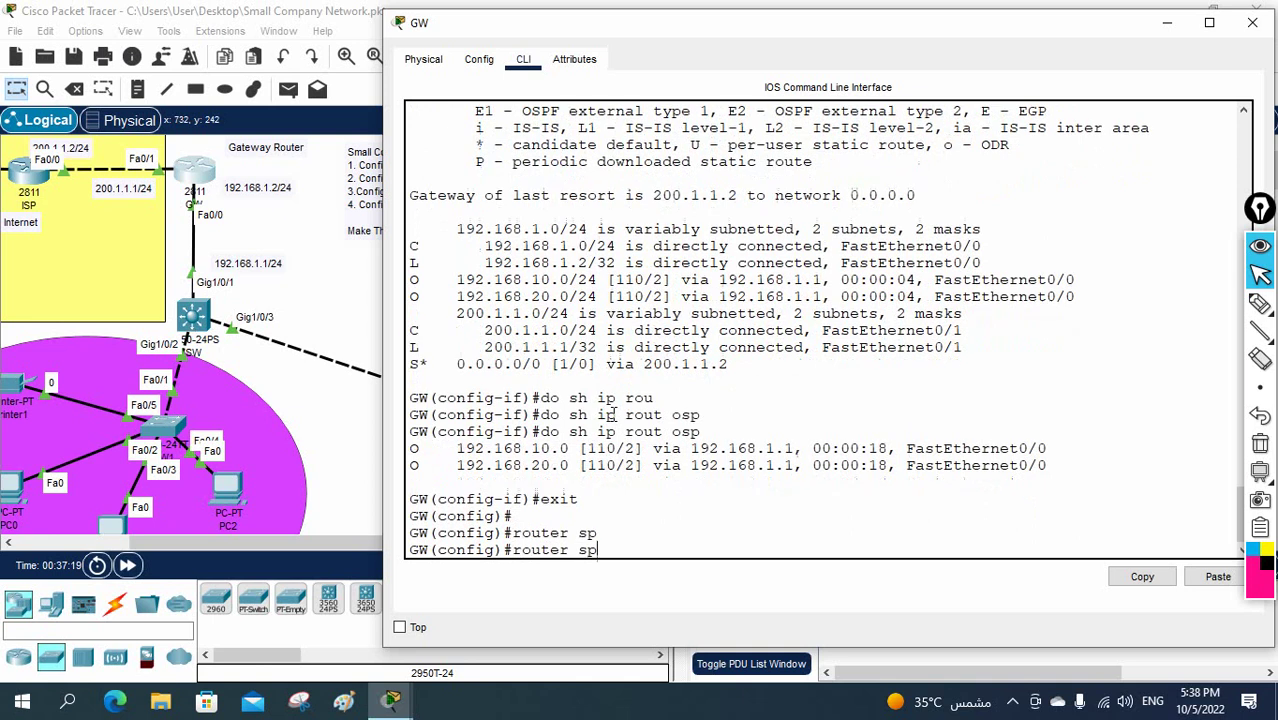
pyautogui.press('BackSpace')
pyautogui.write('o')
pyautogui.press('Tab')
pyautogui.write('1')
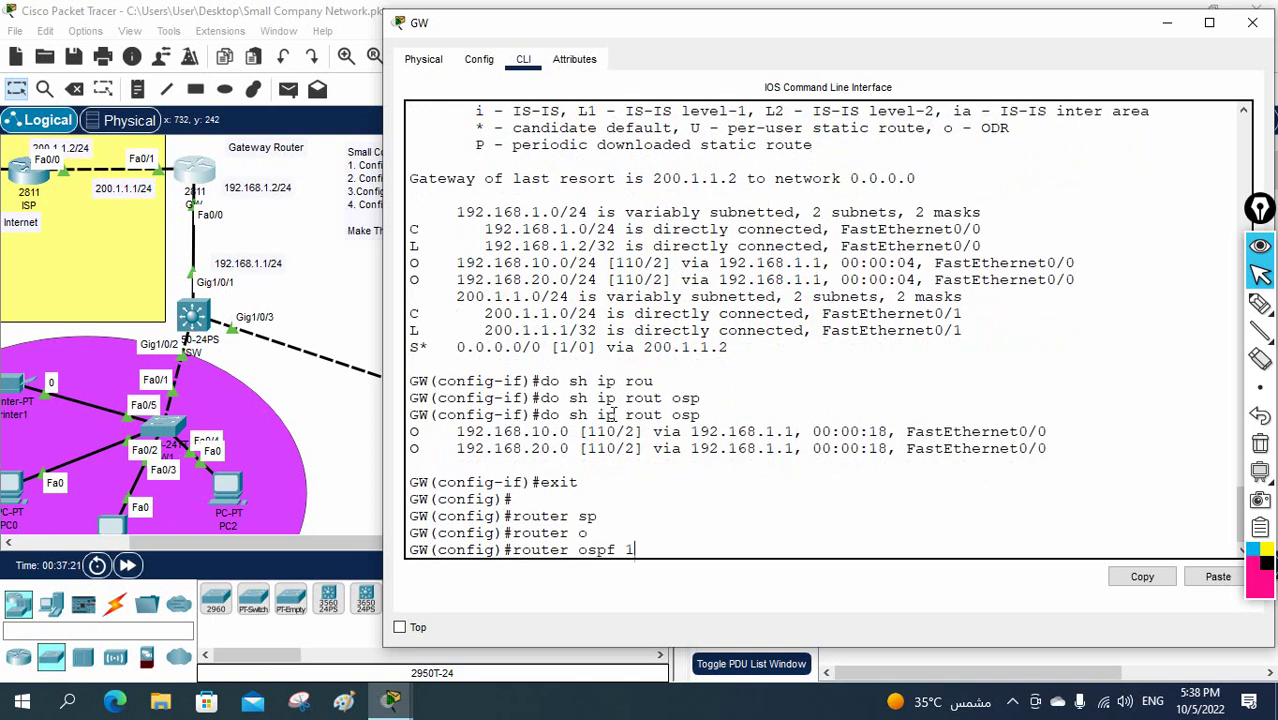
pyautogui.press('Return')
# Step: Advertise GW's default route through OSPF with "default-information originate" and exit to privileged mode
pyautogui.write('de')
pyautogui.press('Tab')
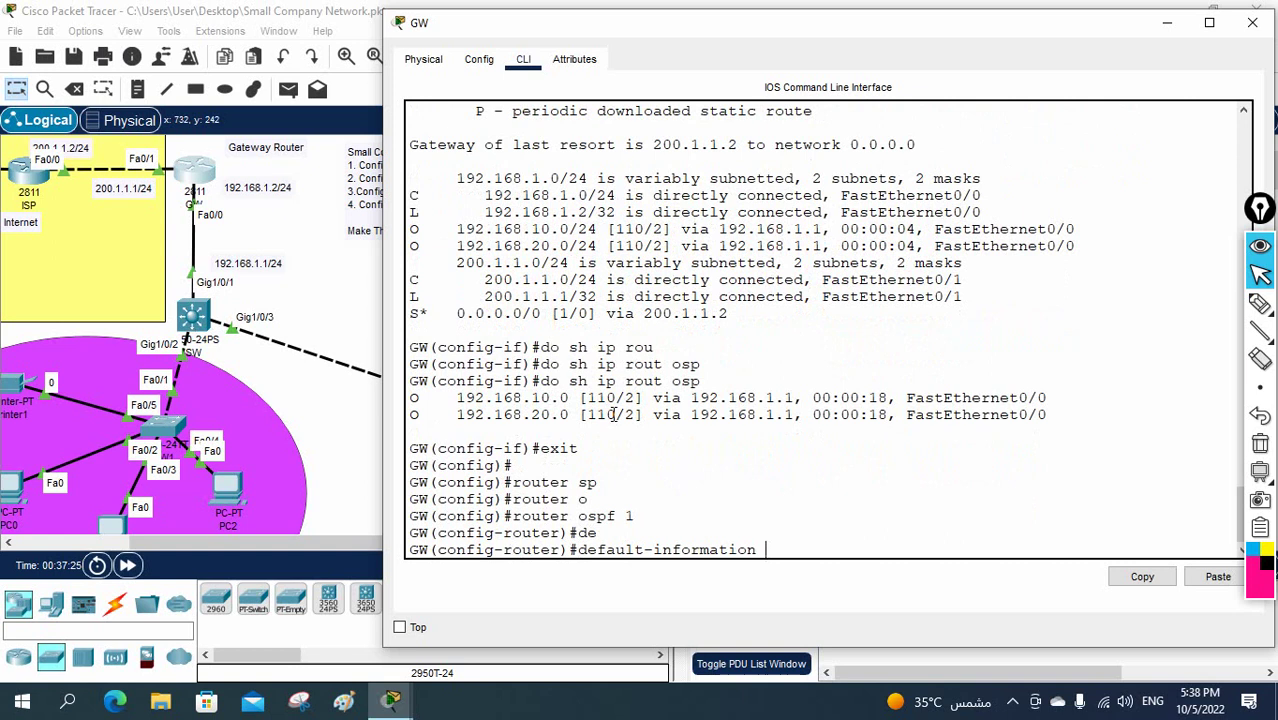
pyautogui.write('o')
pyautogui.press('Tab')
pyautogui.press('Return')
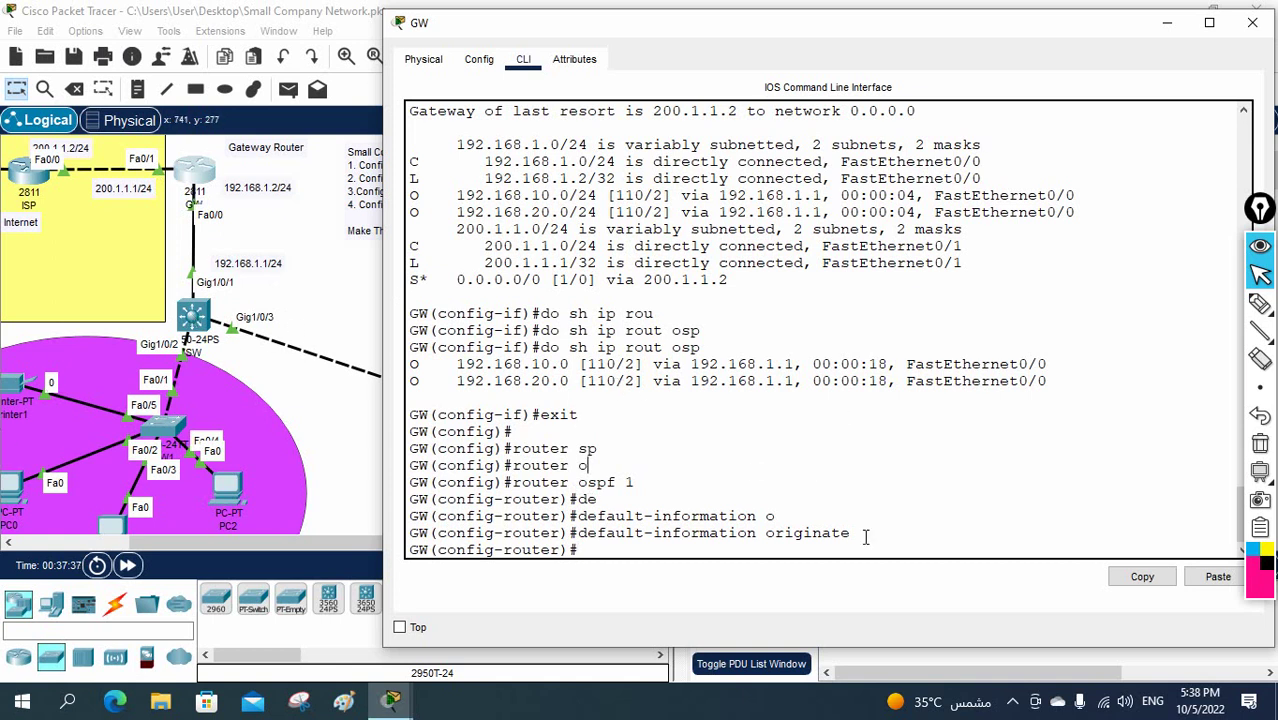
pyautogui.moveTo(858, 533); pyautogui.dragTo(579, 530)
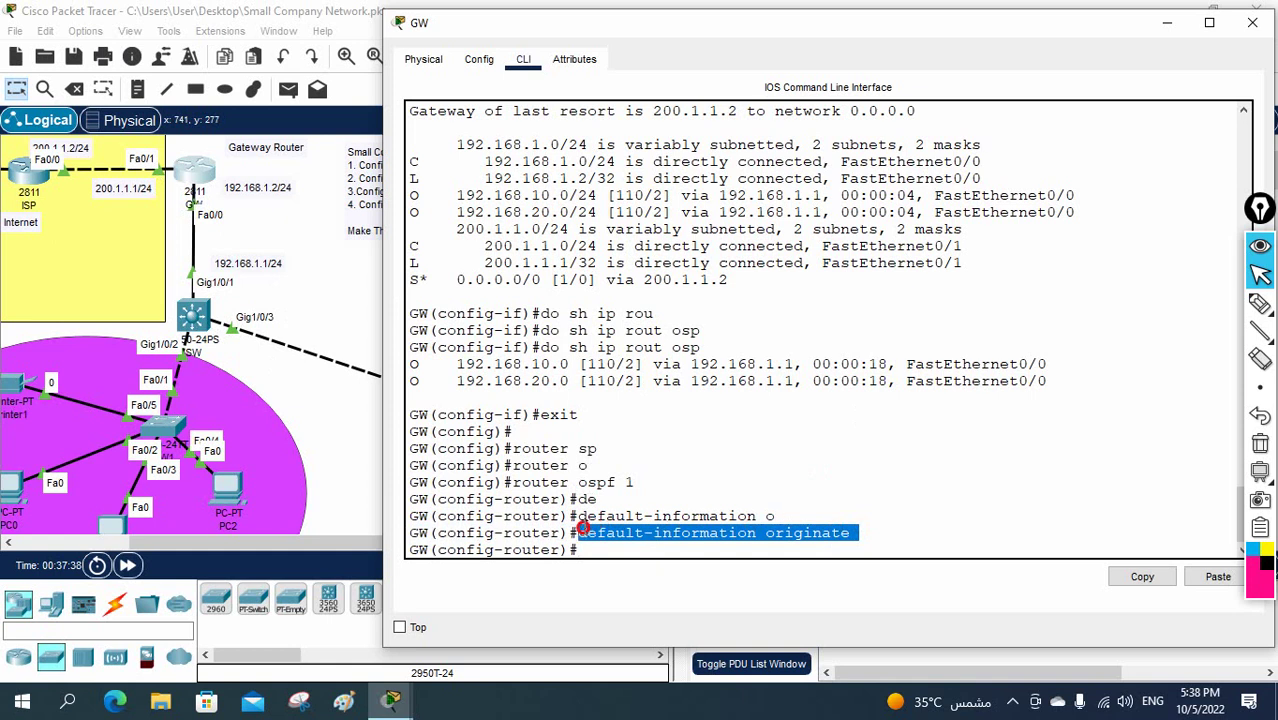
pyautogui.click(643, 459)
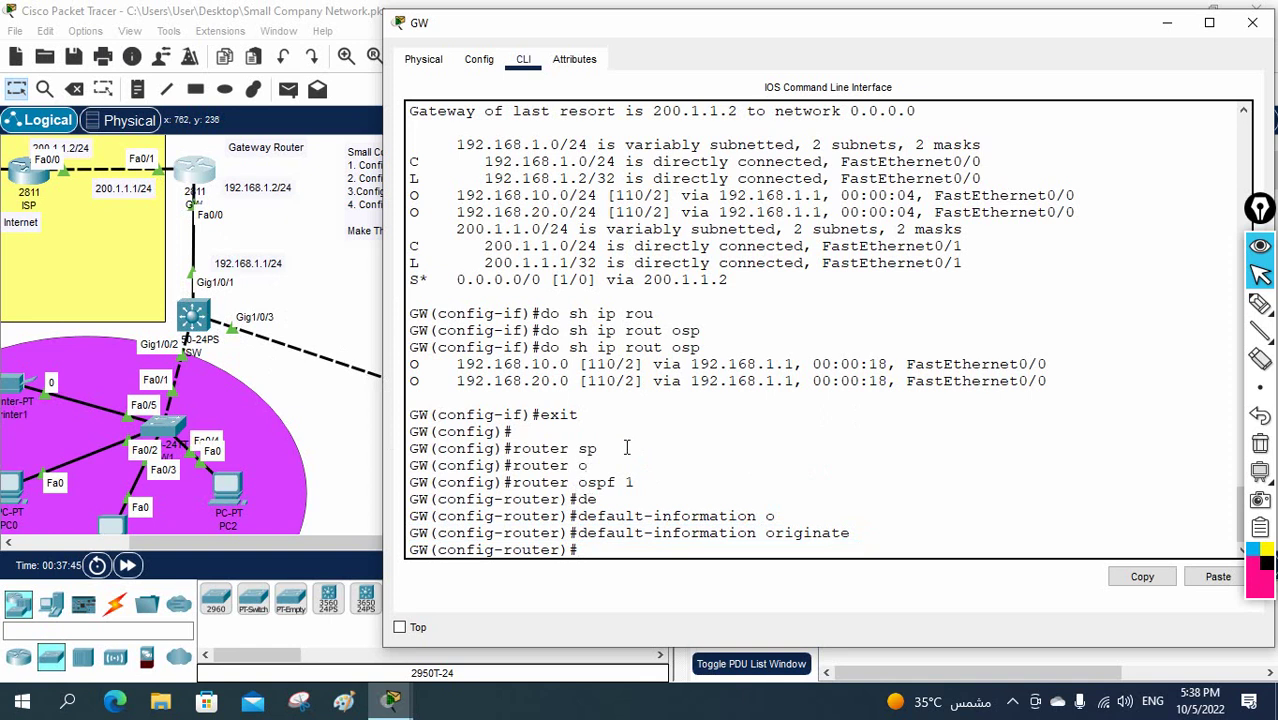
pyautogui.hotkey('ctrl', 'z')
pyautogui.press('Return')
pyautogui.press('Return')
pyautogui.press('Return')
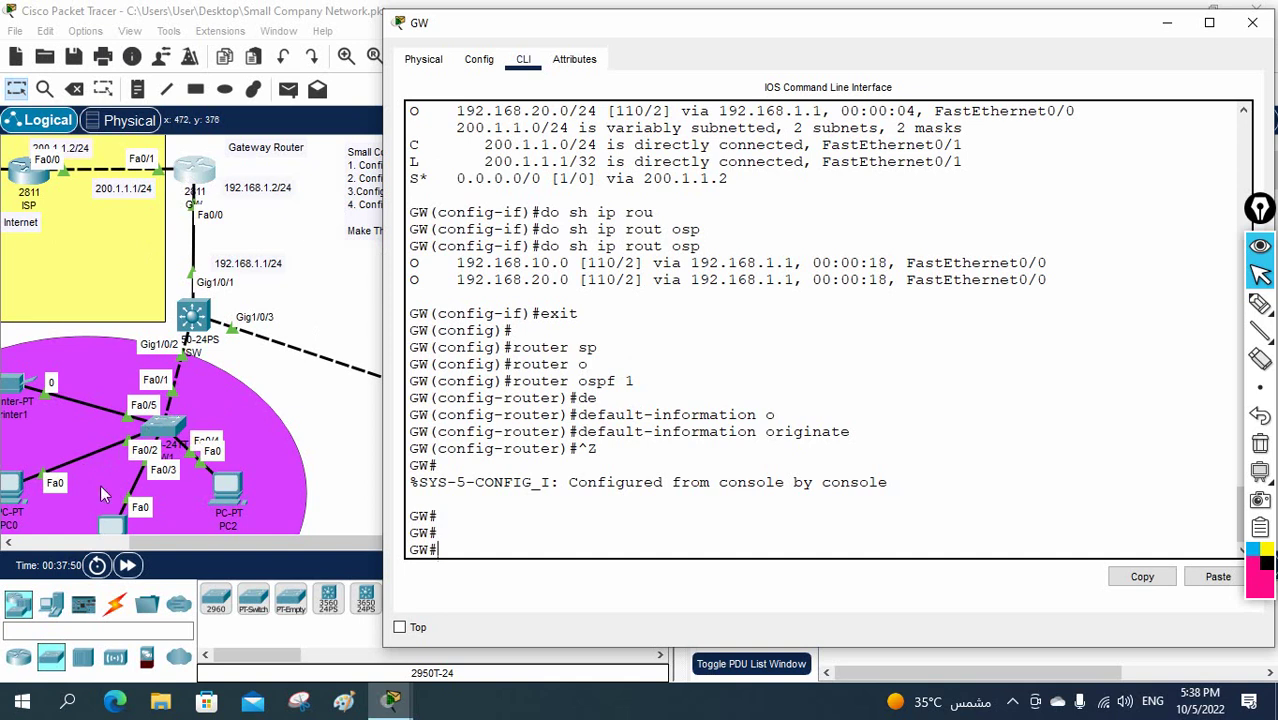
# Step: Ping 8.8.8.8 from PC1's Command Prompt and compare the target with the server addresses in the topology
pyautogui.click(117, 531)
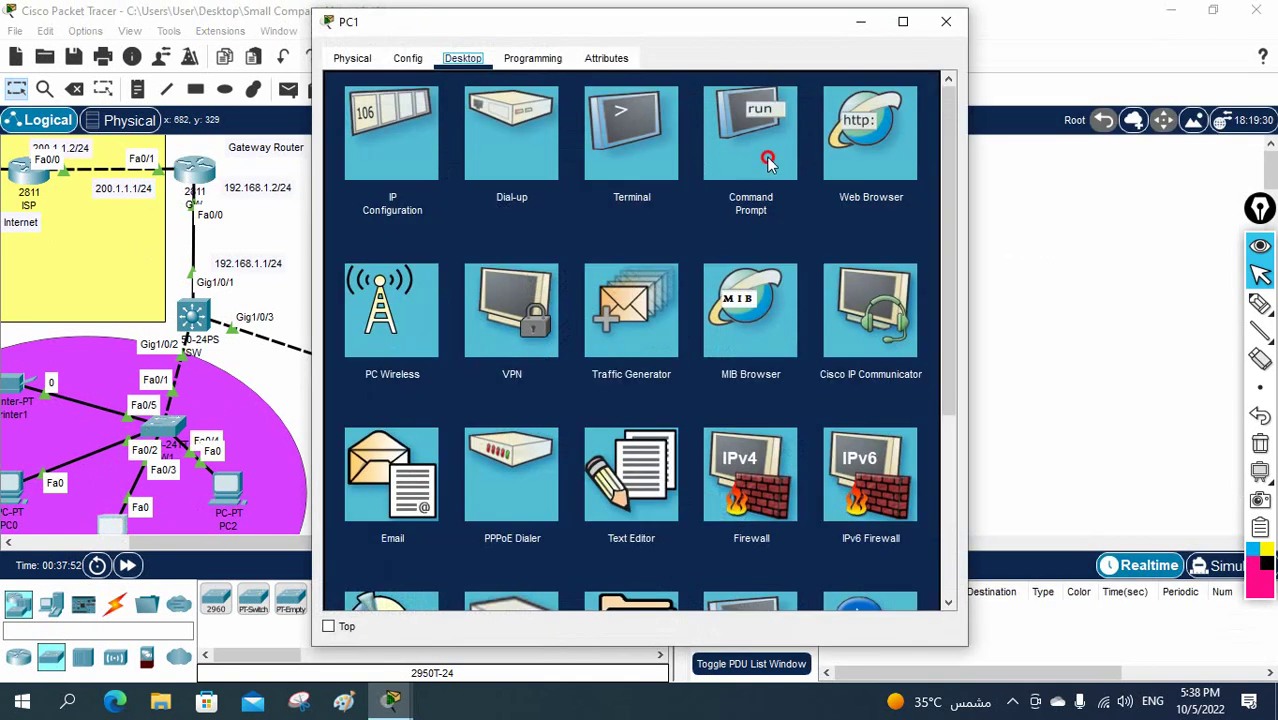
pyautogui.click(766, 160)
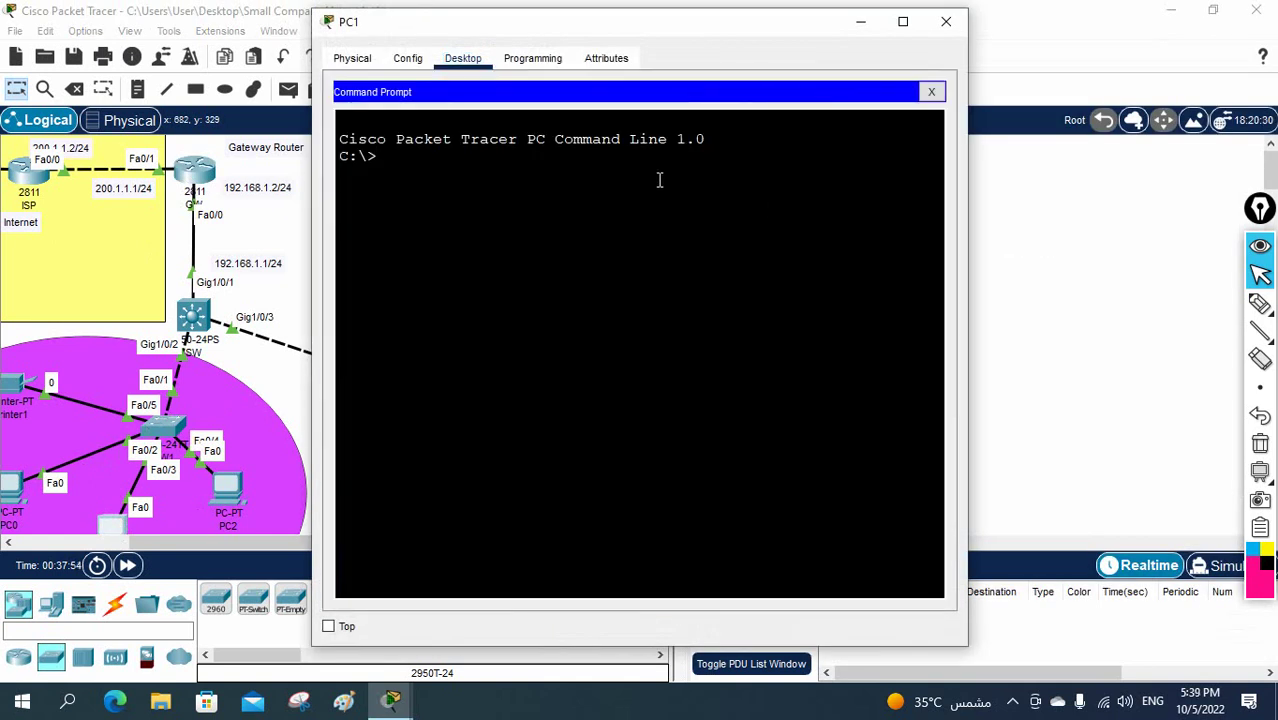
pyautogui.write('ping 8.8.8.8')
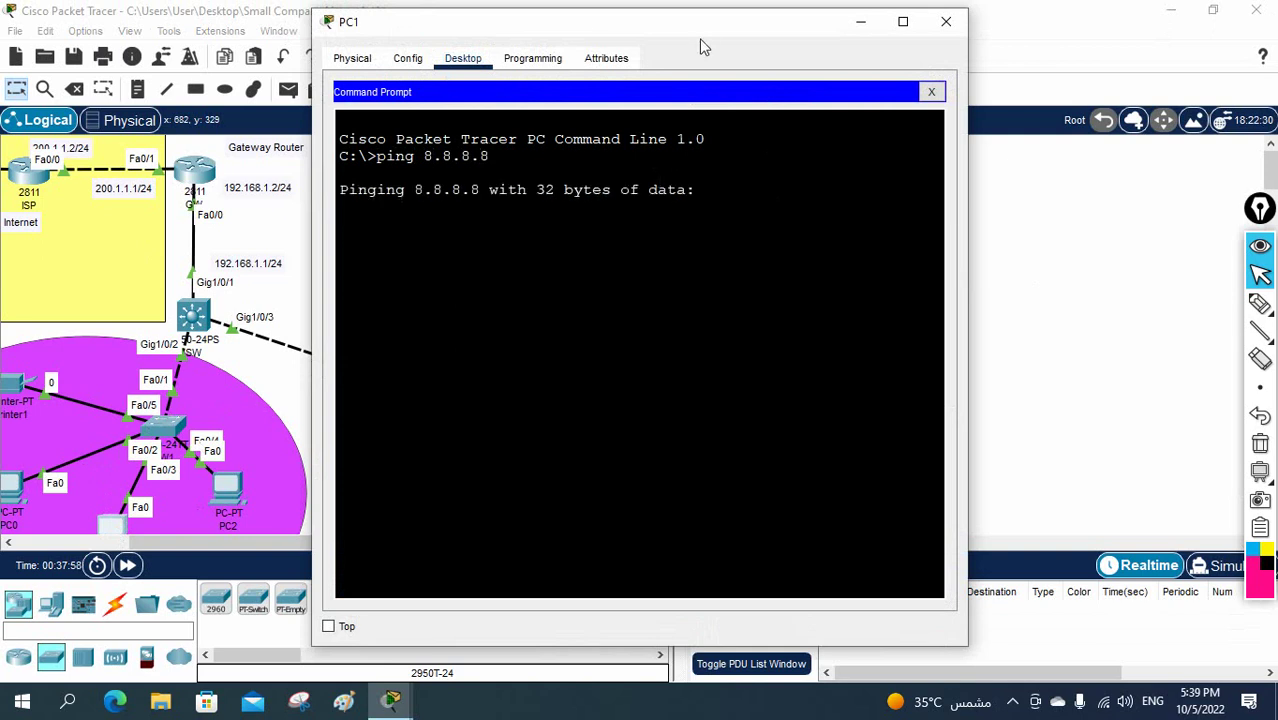
pyautogui.moveTo(697, 36); pyautogui.dragTo(950, 65)
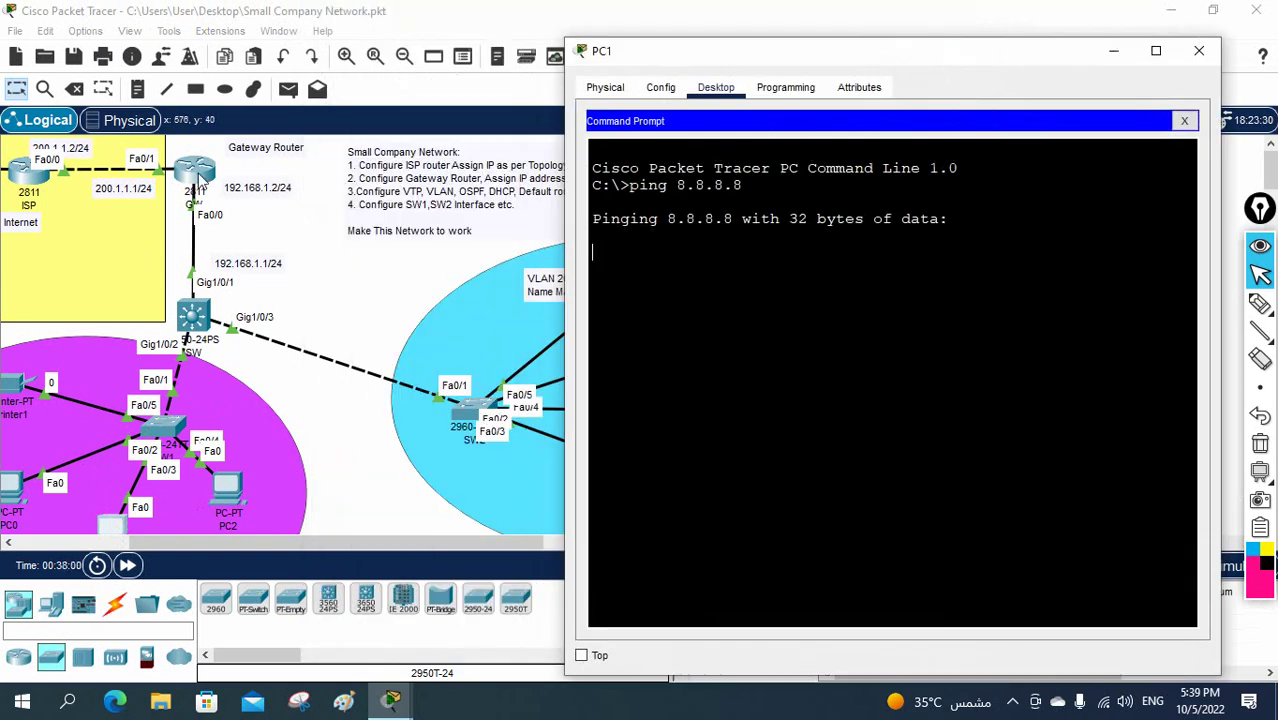
pyautogui.moveTo(268, 549); pyautogui.dragTo(150, 548)
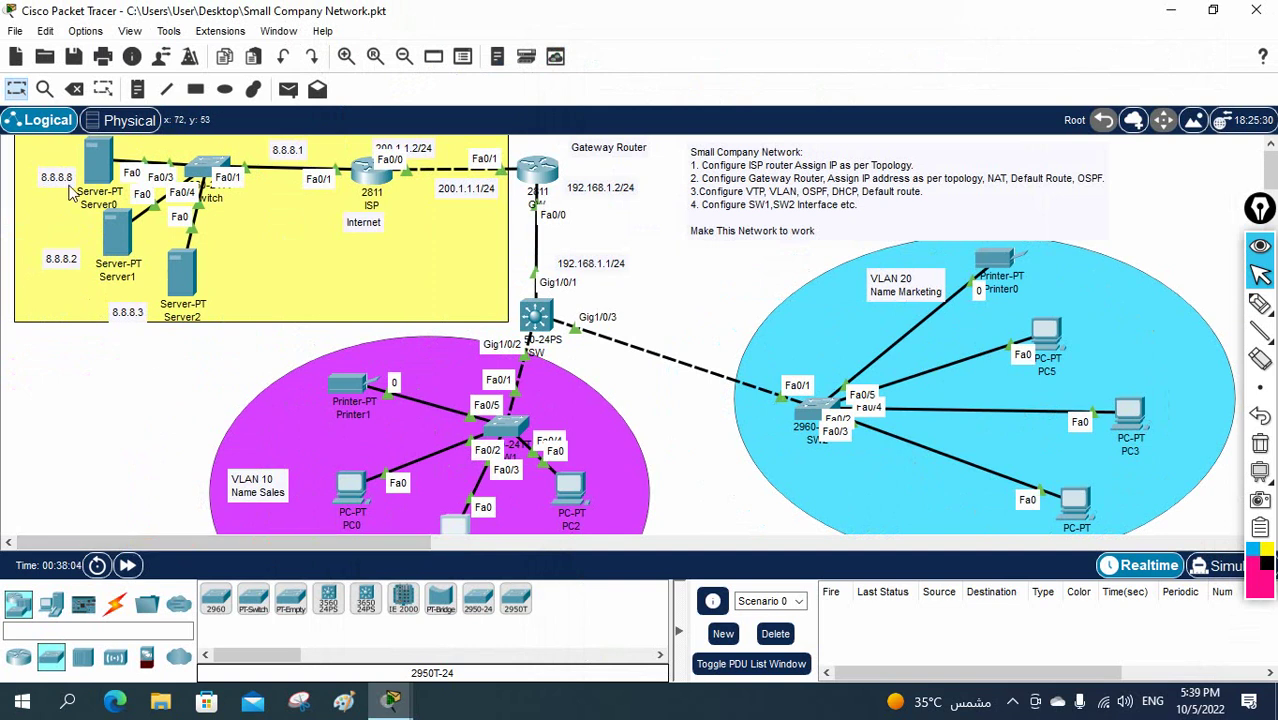
pyautogui.scroll(-3, 527, 480)
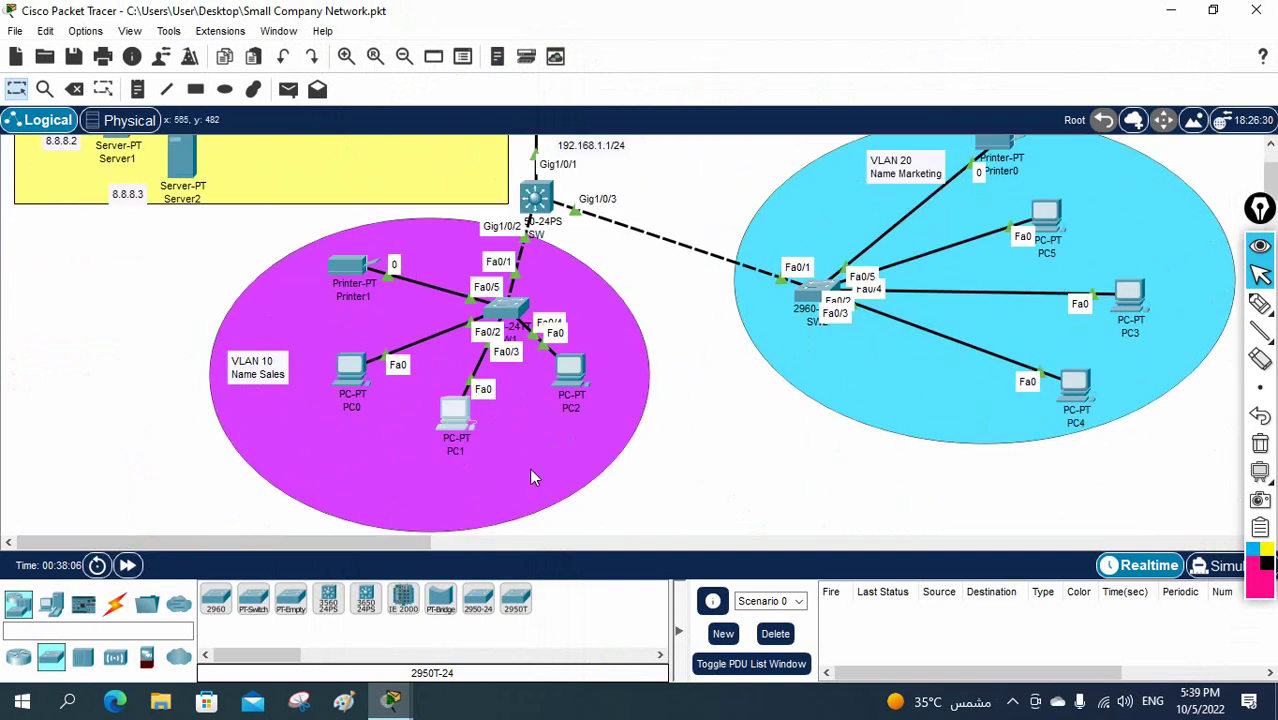
pyautogui.click(447, 416)
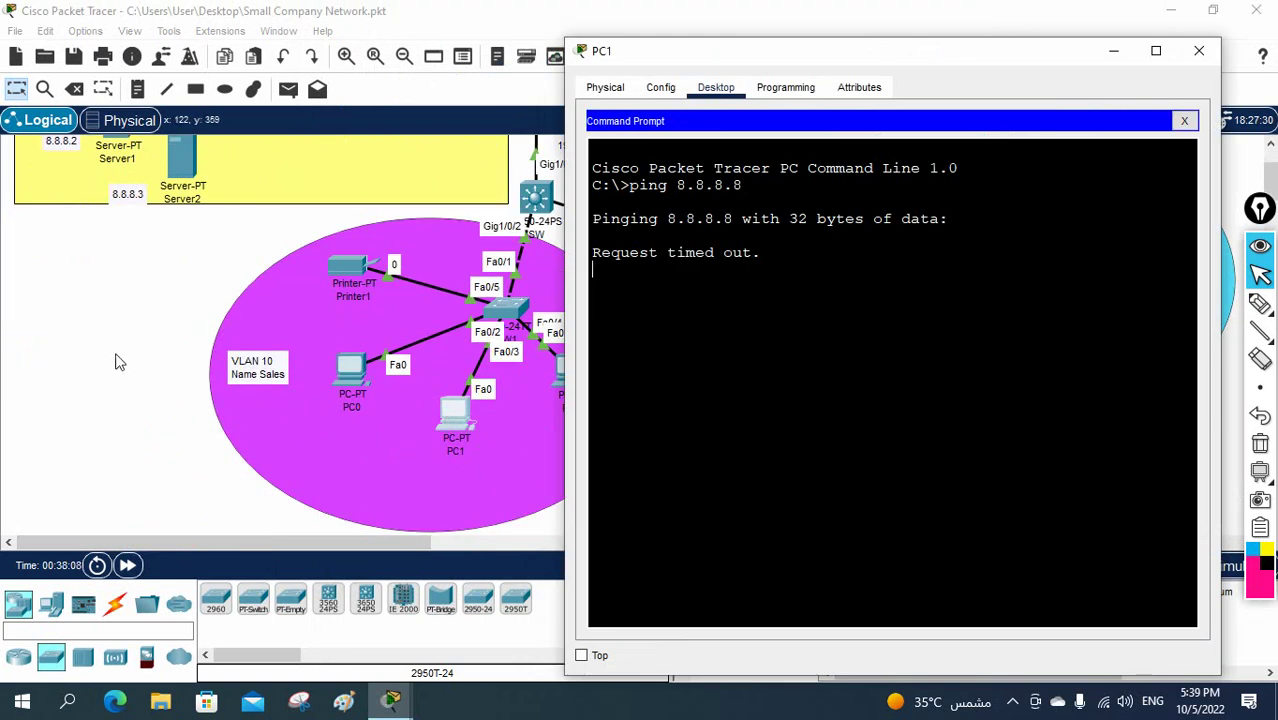
pyautogui.scroll(3, 127, 363)
pyautogui.click(1118, 58)
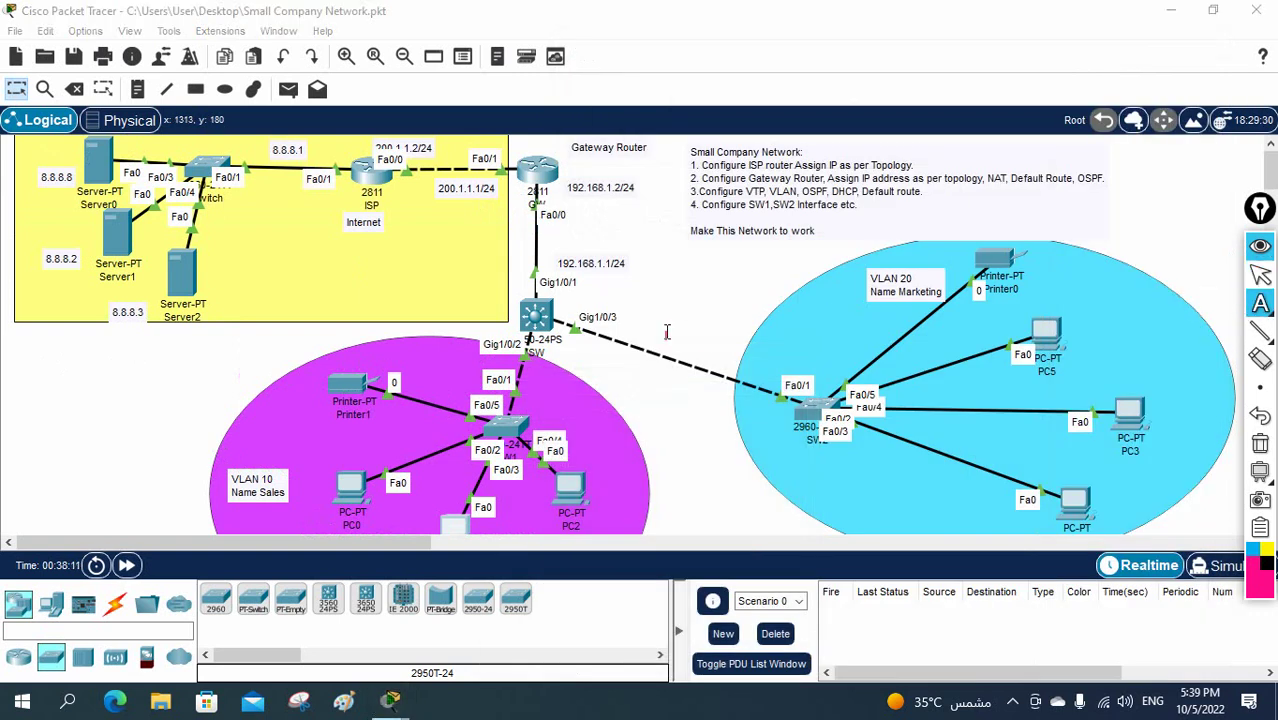
# Step: Trace PC1's traffic path up through SW with a freehand pen annotation on the topology
pyautogui.click(1260, 276)
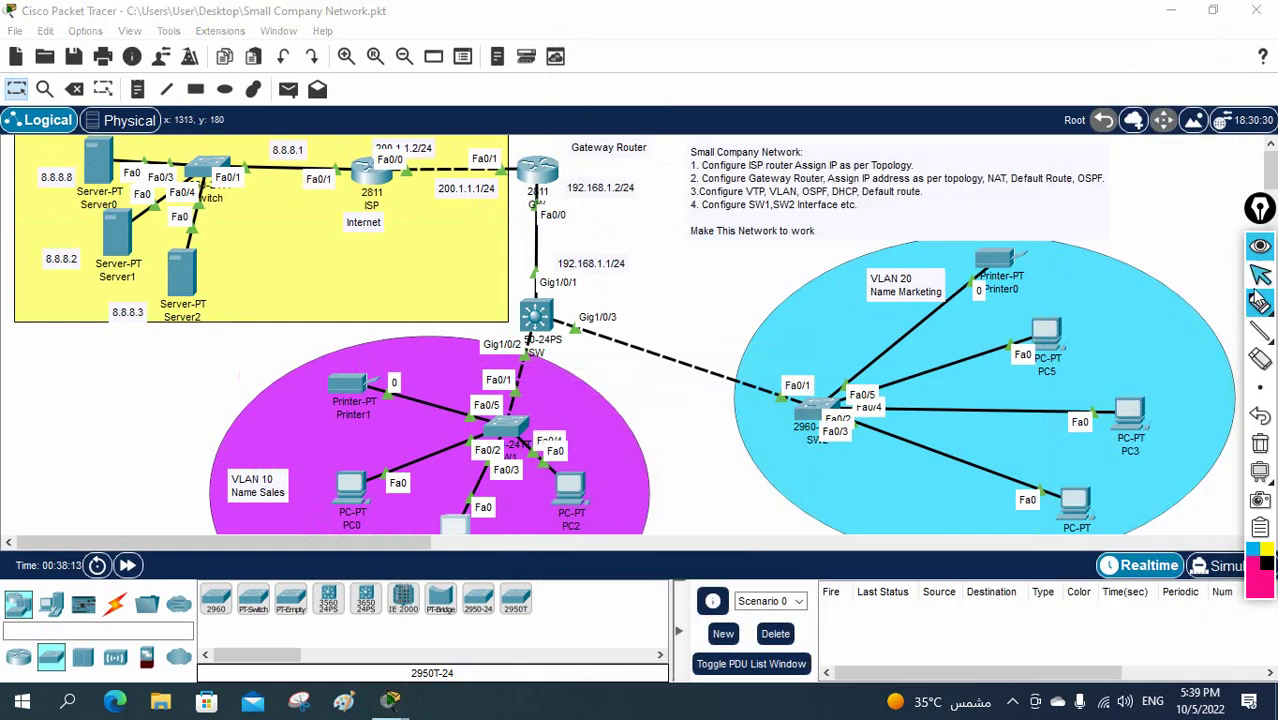
pyautogui.moveTo(1270, 163); pyautogui.dragTo(1270, 170)
pyautogui.click(1260, 303)
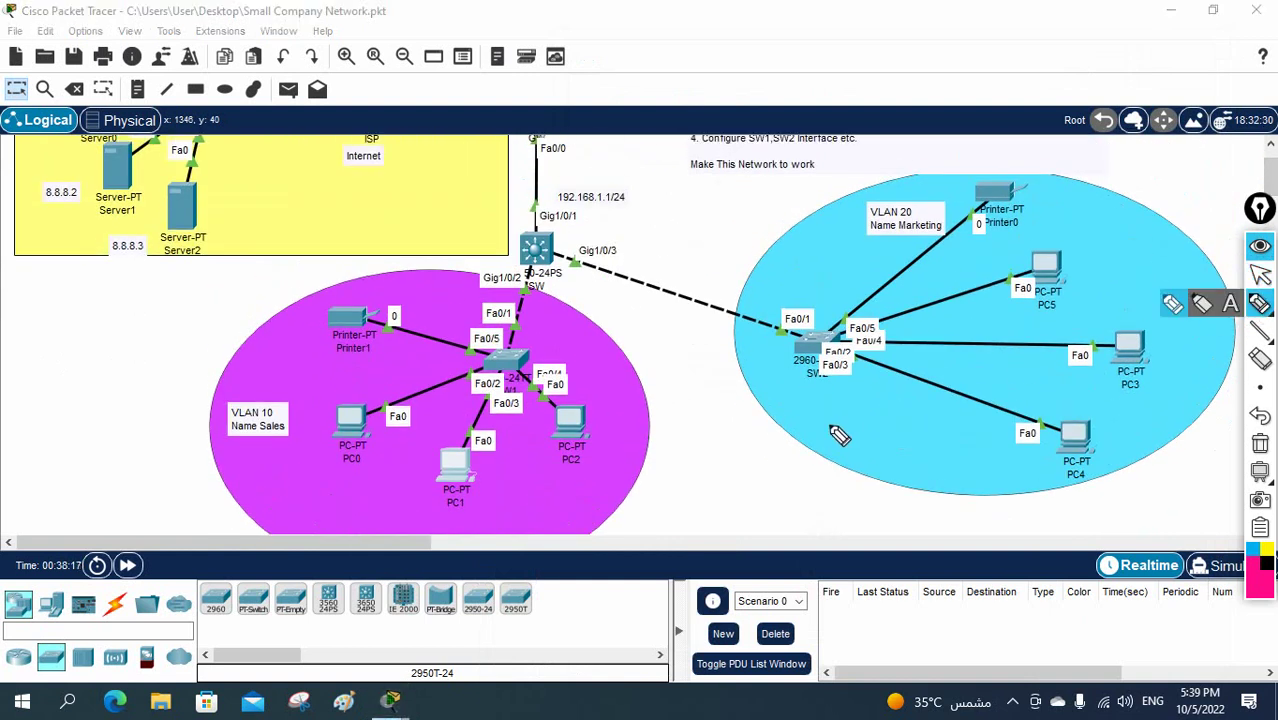
pyautogui.moveTo(474, 497)
pyautogui.mouseDown()
pyautogui.moveTo(526, 391)
pyautogui.moveTo(557, 237)
pyautogui.mouseUp()
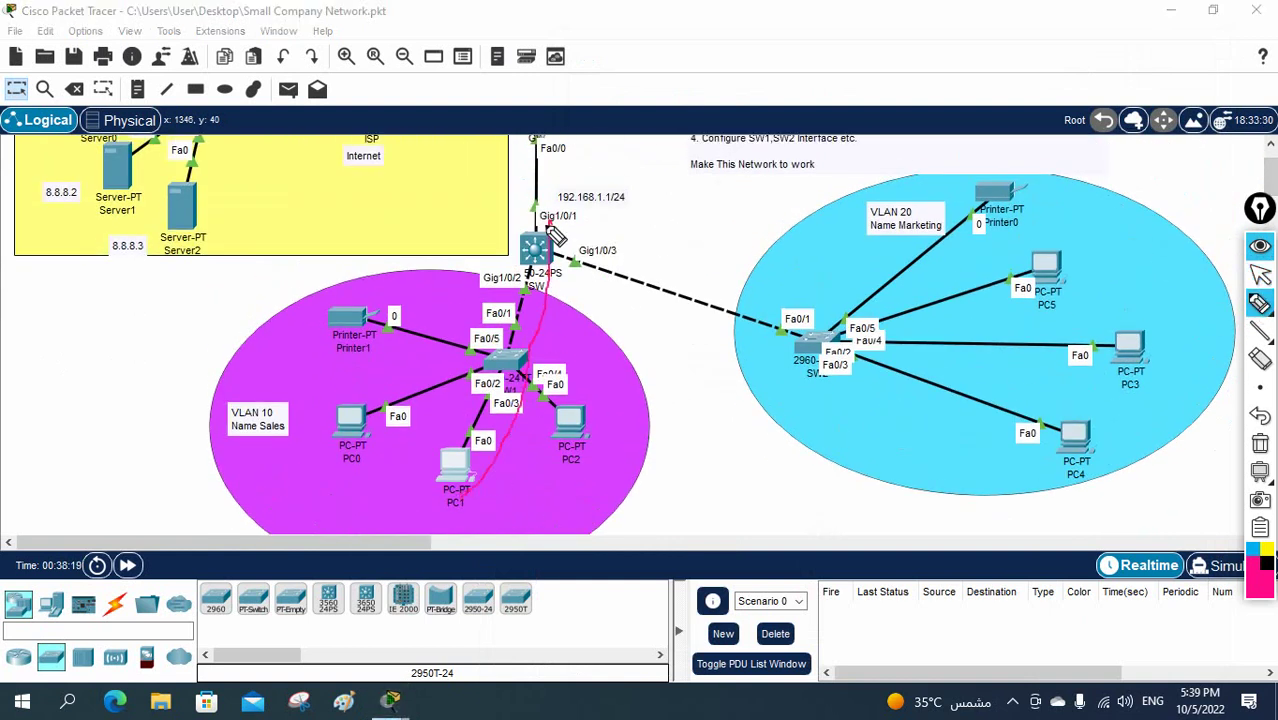
# Step: Circle GW's inside address 192.168.1.2/24 and the ISP link with the pen, and write "ISP" beside the link
pyautogui.click(1260, 274)
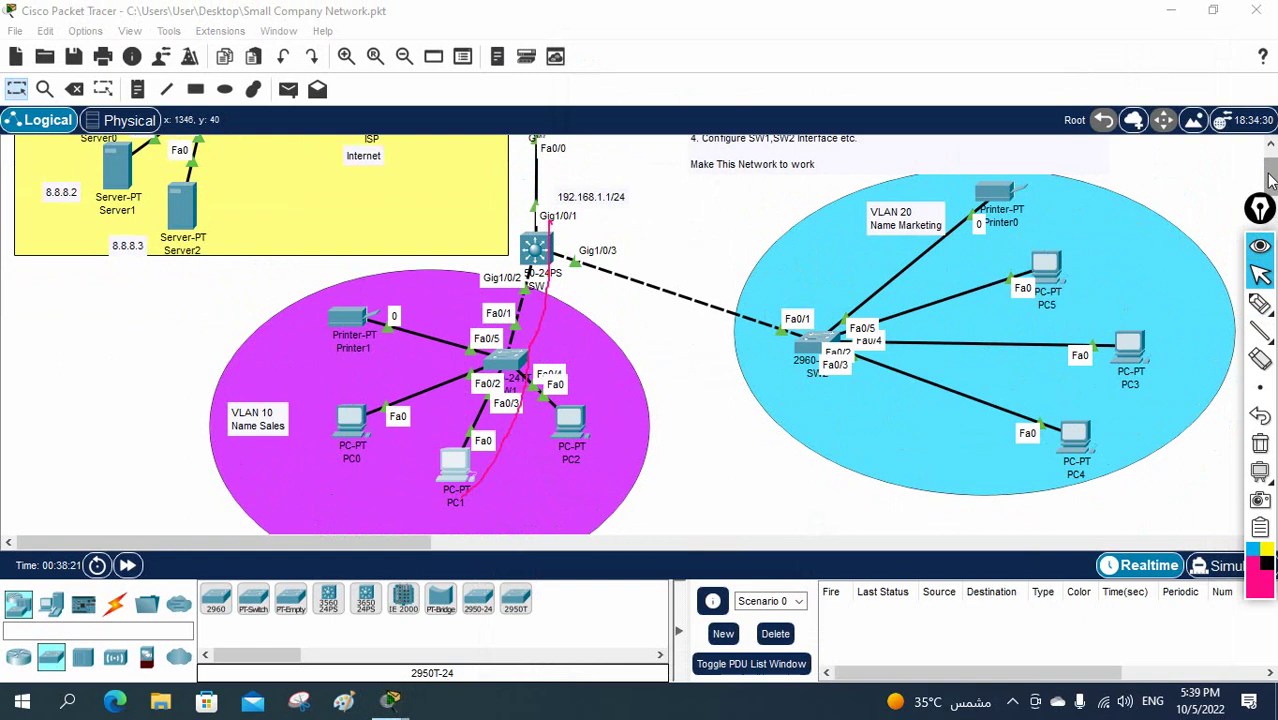
pyautogui.moveTo(1272, 178); pyautogui.dragTo(1272, 170)
pyautogui.click(1260, 304)
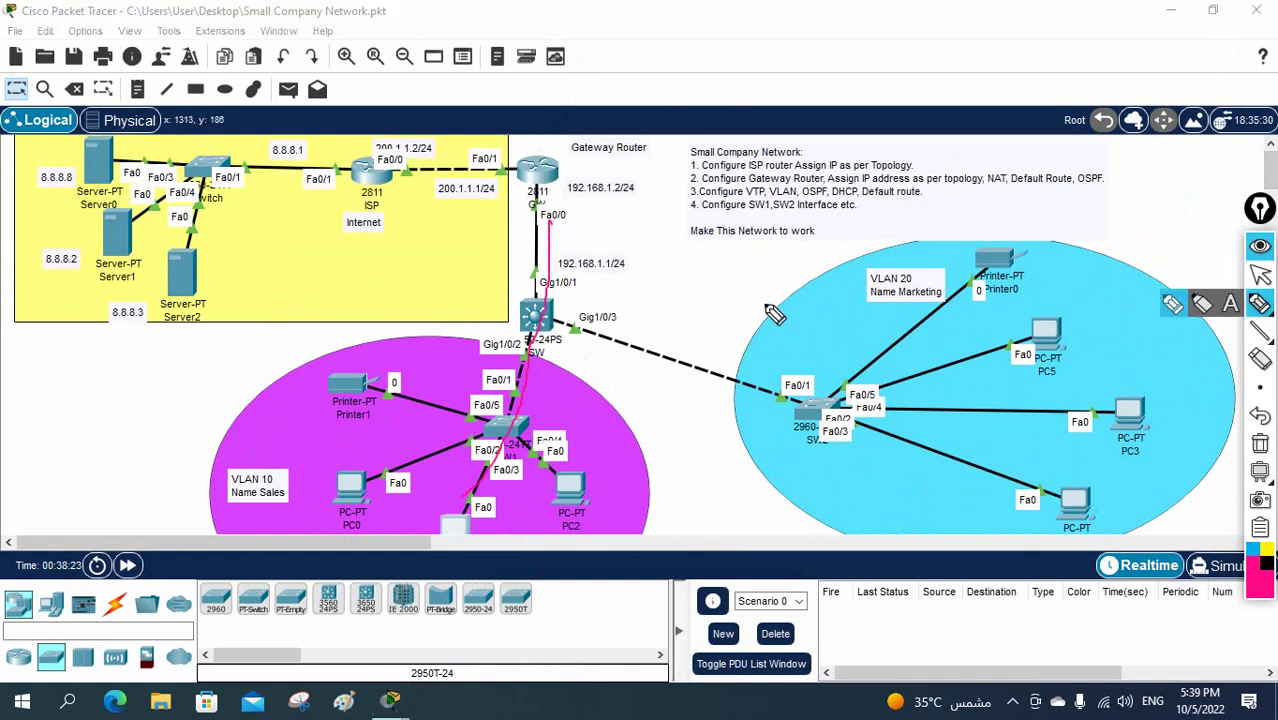
pyautogui.moveTo(620, 172)
pyautogui.mouseDown()
pyautogui.moveTo(567, 190)
pyautogui.moveTo(599, 207)
pyautogui.moveTo(612, 169)
pyautogui.mouseUp()
pyautogui.moveTo(537, 187)
pyautogui.mouseDown()
pyautogui.moveTo(468, 143)
pyautogui.moveTo(382, 138)
pyautogui.moveTo(341, 157)
pyautogui.moveTo(464, 131)
pyautogui.moveTo(493, 191)
pyautogui.moveTo(362, 238)
pyautogui.mouseUp()
pyautogui.moveTo(640, 192)
pyautogui.mouseDown()
pyautogui.moveTo(586, 168)
pyautogui.moveTo(571, 203)
pyautogui.moveTo(613, 206)
pyautogui.moveTo(620, 172)
pyautogui.mouseUp()
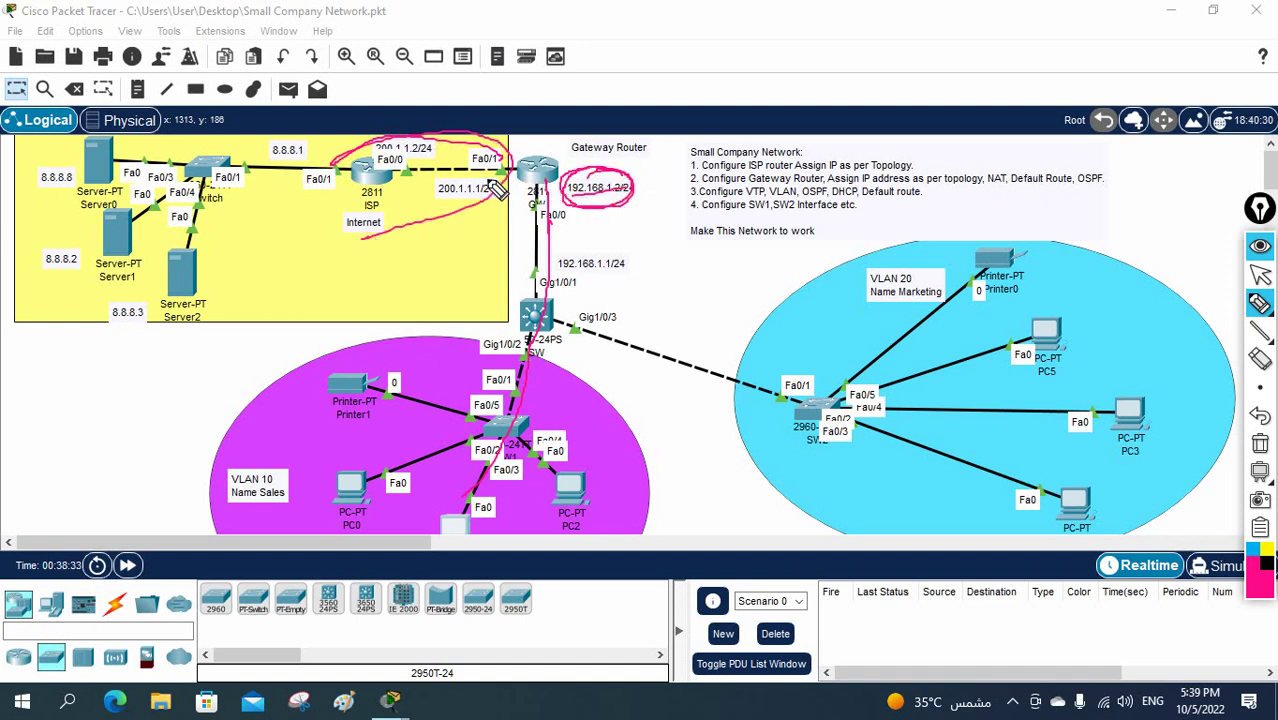
pyautogui.moveTo(404, 203)
pyautogui.mouseDown()
pyautogui.moveTo(392, 200)
pyautogui.moveTo(420, 172)
pyautogui.moveTo(414, 208)
pyautogui.mouseUp()
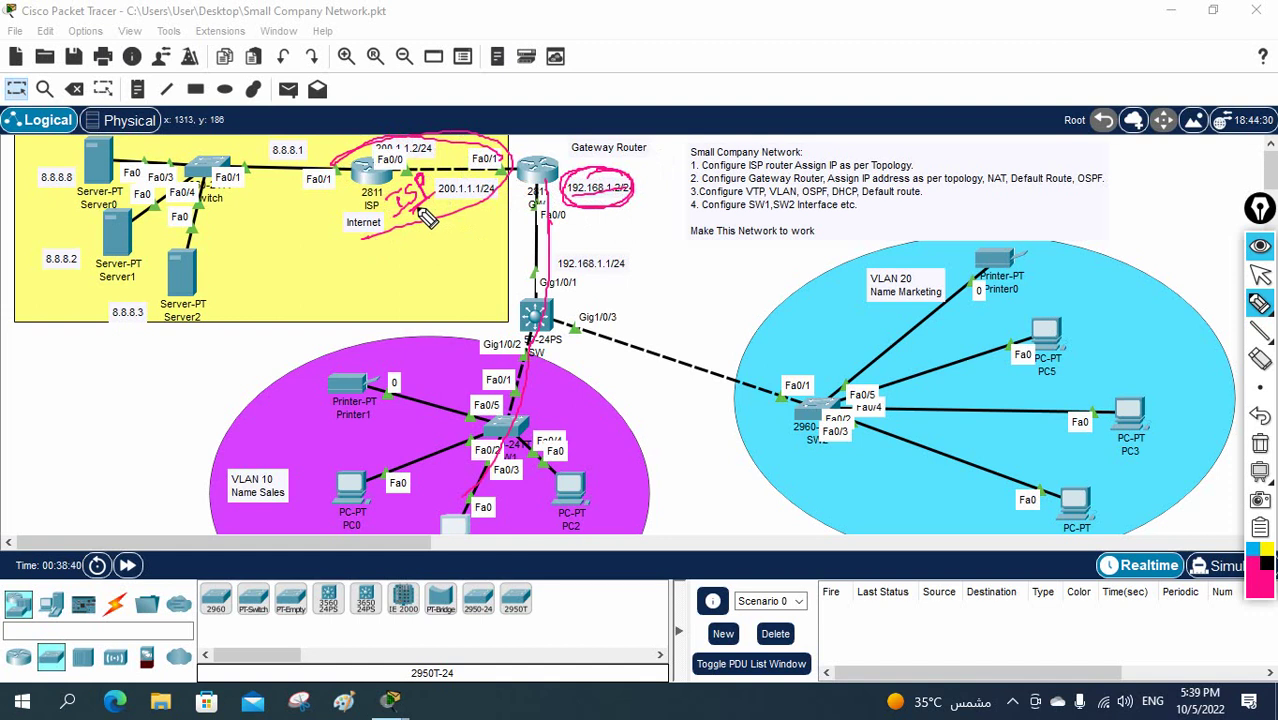
pyautogui.moveTo(590, 210); pyautogui.dragTo(628, 214)
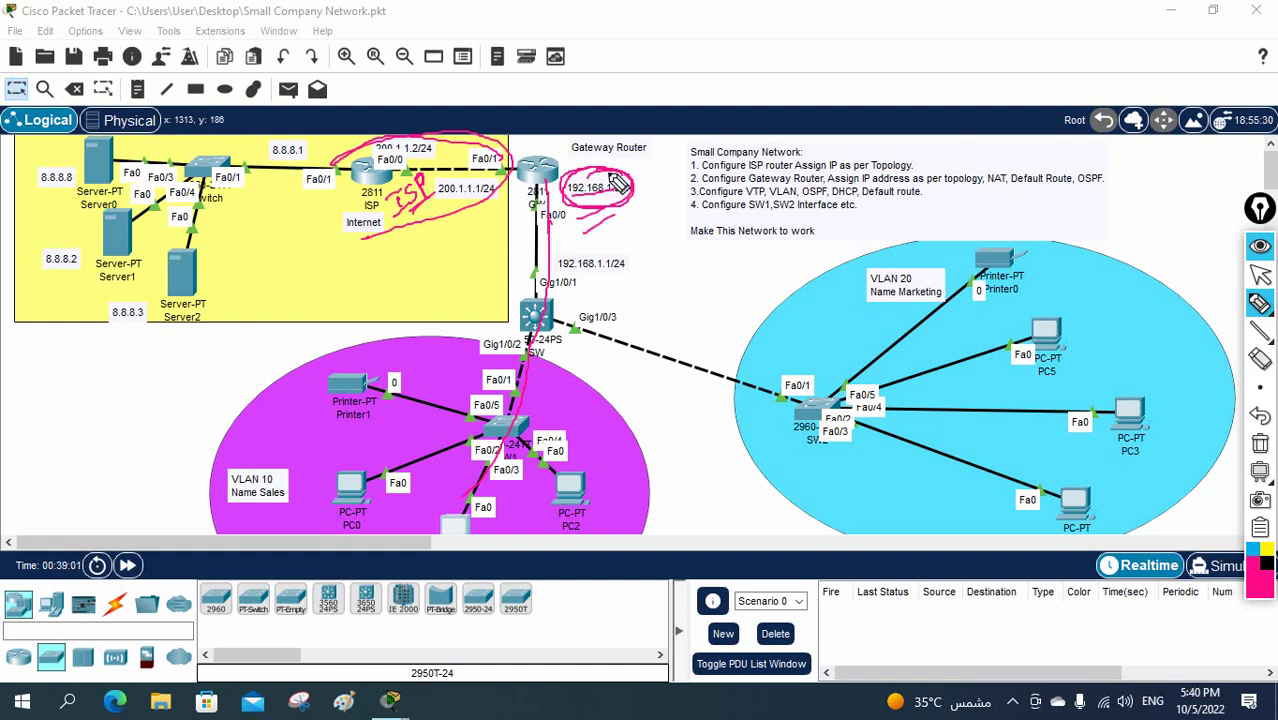
# Step: Write and circle "NAT" and "PAT" beside the Gateway Router, and clear all pen annotations
pyautogui.click(544, 163)
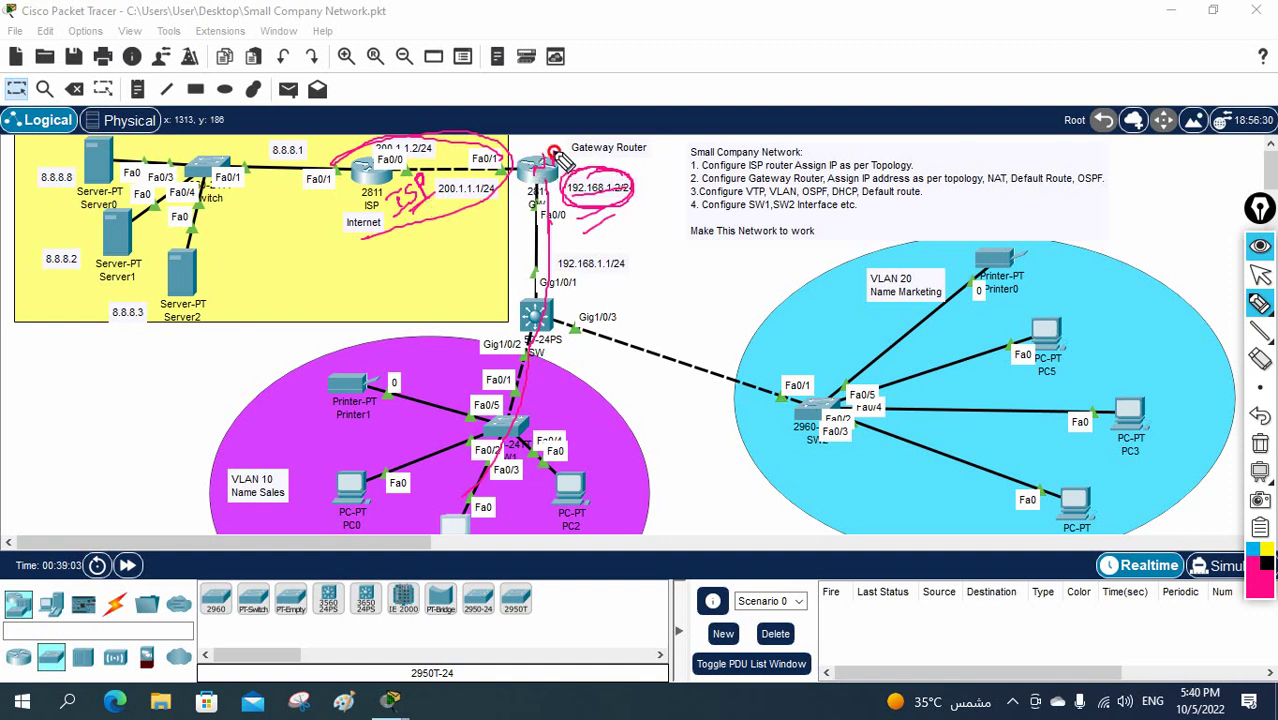
pyautogui.moveTo(588, 138); pyautogui.dragTo(566, 166)
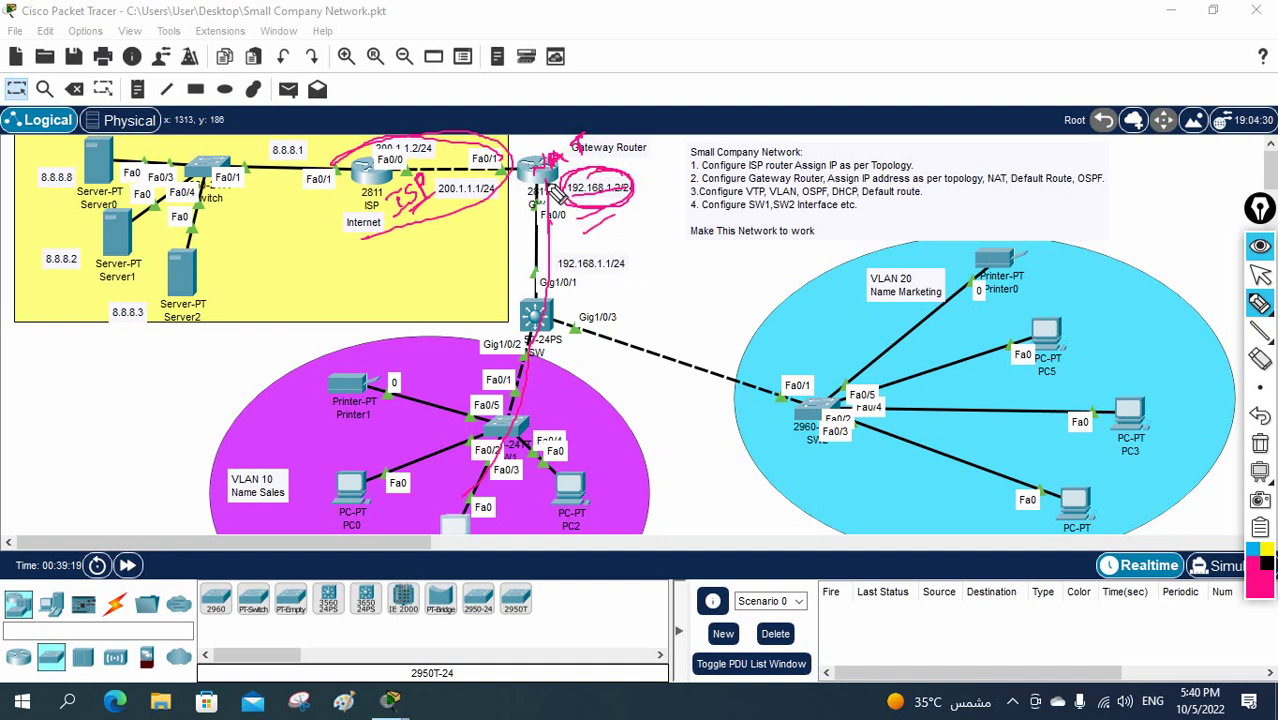
pyautogui.moveTo(590, 245)
pyautogui.mouseDown()
pyautogui.moveTo(598, 232)
pyautogui.moveTo(612, 248)
pyautogui.moveTo(652, 210)
pyautogui.moveTo(632, 242)
pyautogui.moveTo(624, 230)
pyautogui.mouseUp()
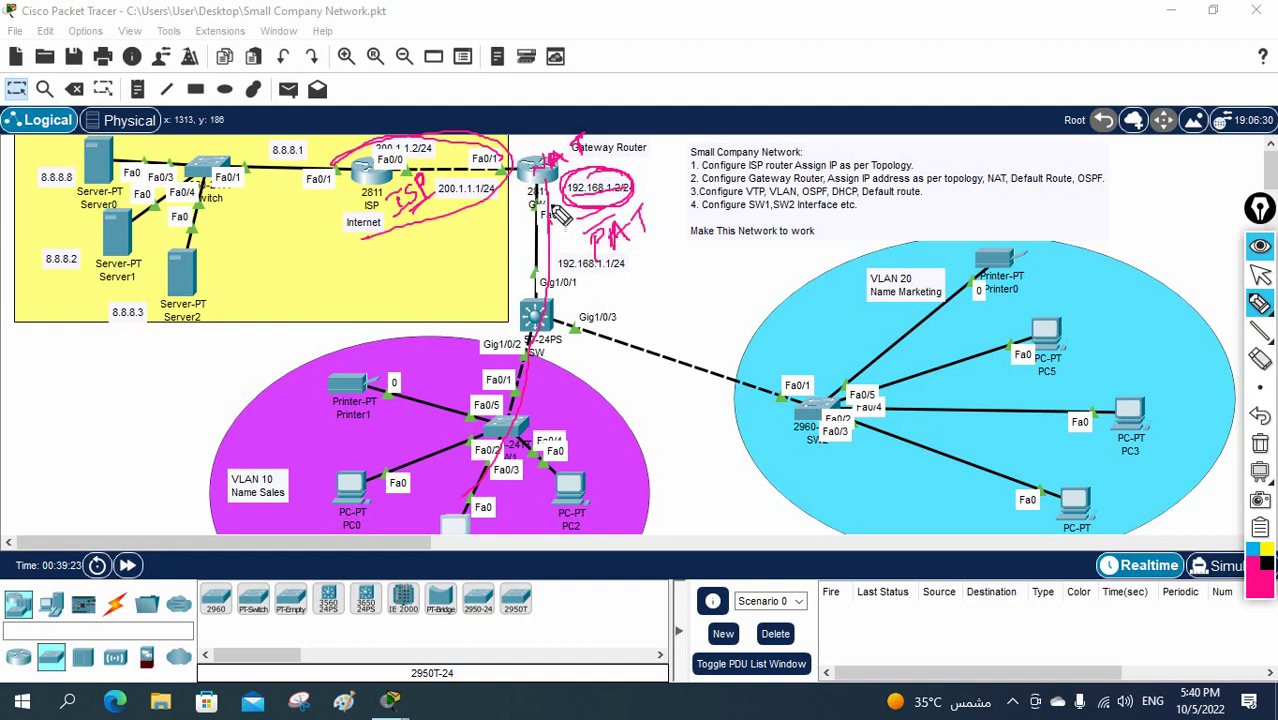
pyautogui.moveTo(558, 170); pyautogui.dragTo(606, 138)
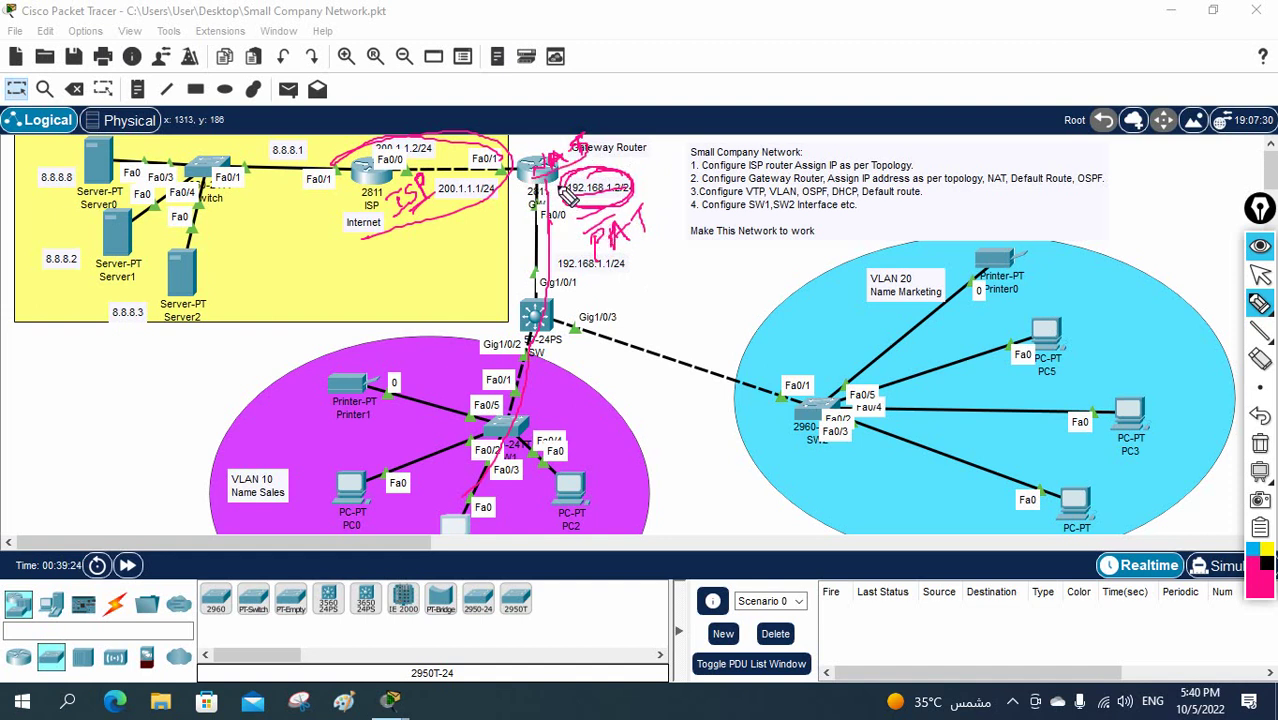
pyautogui.moveTo(568, 196)
pyautogui.mouseDown()
pyautogui.moveTo(583, 156)
pyautogui.moveTo(533, 166)
pyautogui.moveTo(585, 172)
pyautogui.mouseUp()
pyautogui.moveTo(625, 234)
pyautogui.mouseDown()
pyautogui.moveTo(605, 260)
pyautogui.moveTo(662, 222)
pyautogui.moveTo(619, 200)
pyautogui.moveTo(604, 258)
pyautogui.moveTo(637, 262)
pyautogui.mouseUp()
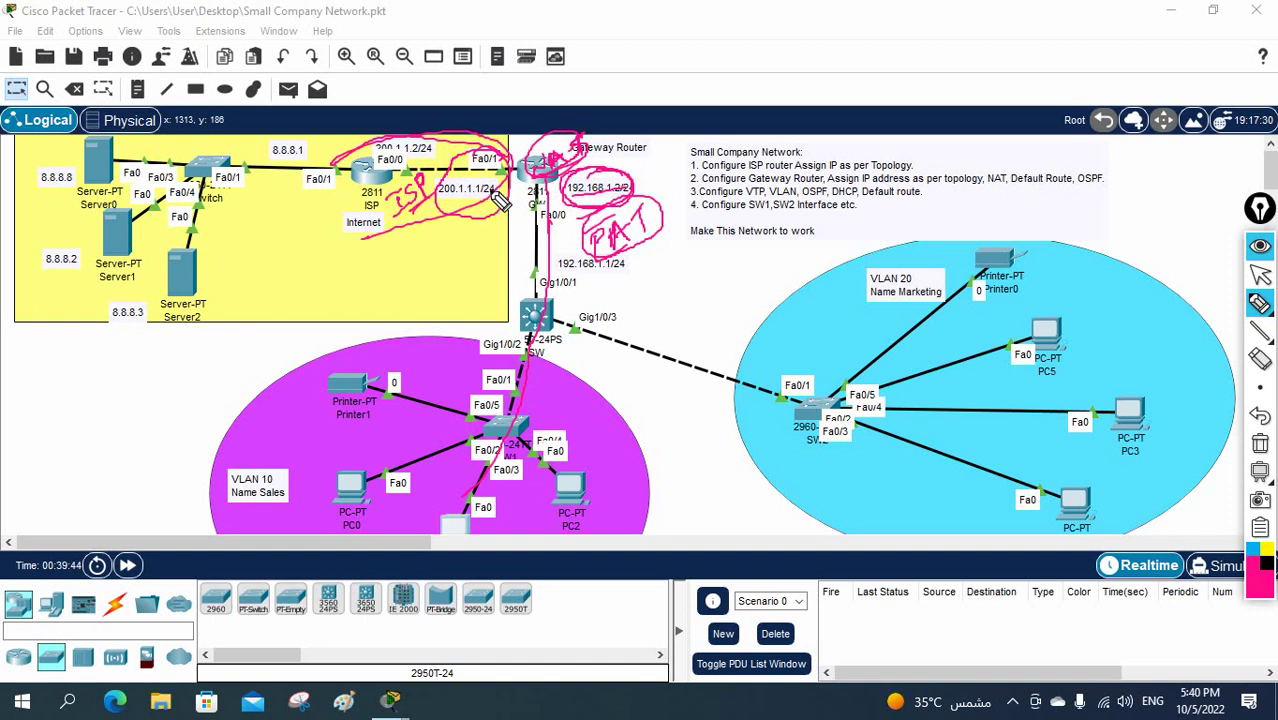
pyautogui.click(1260, 443)
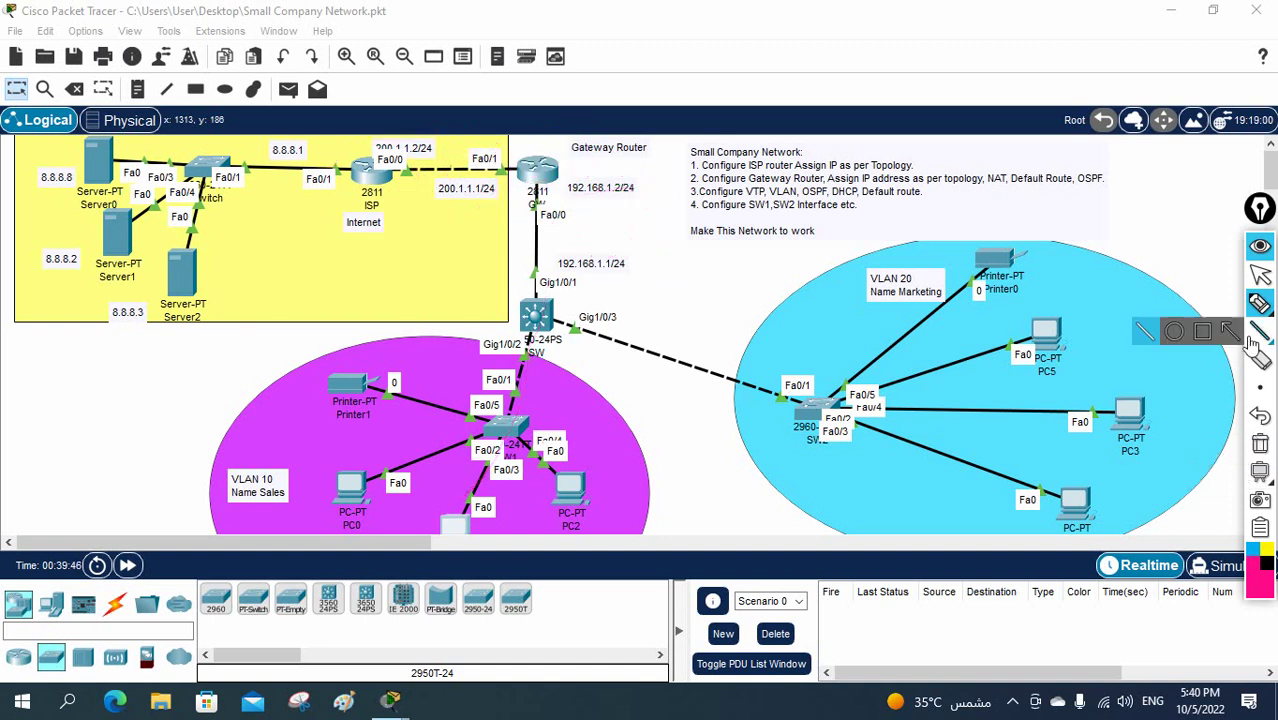
pyautogui.click(1260, 274)
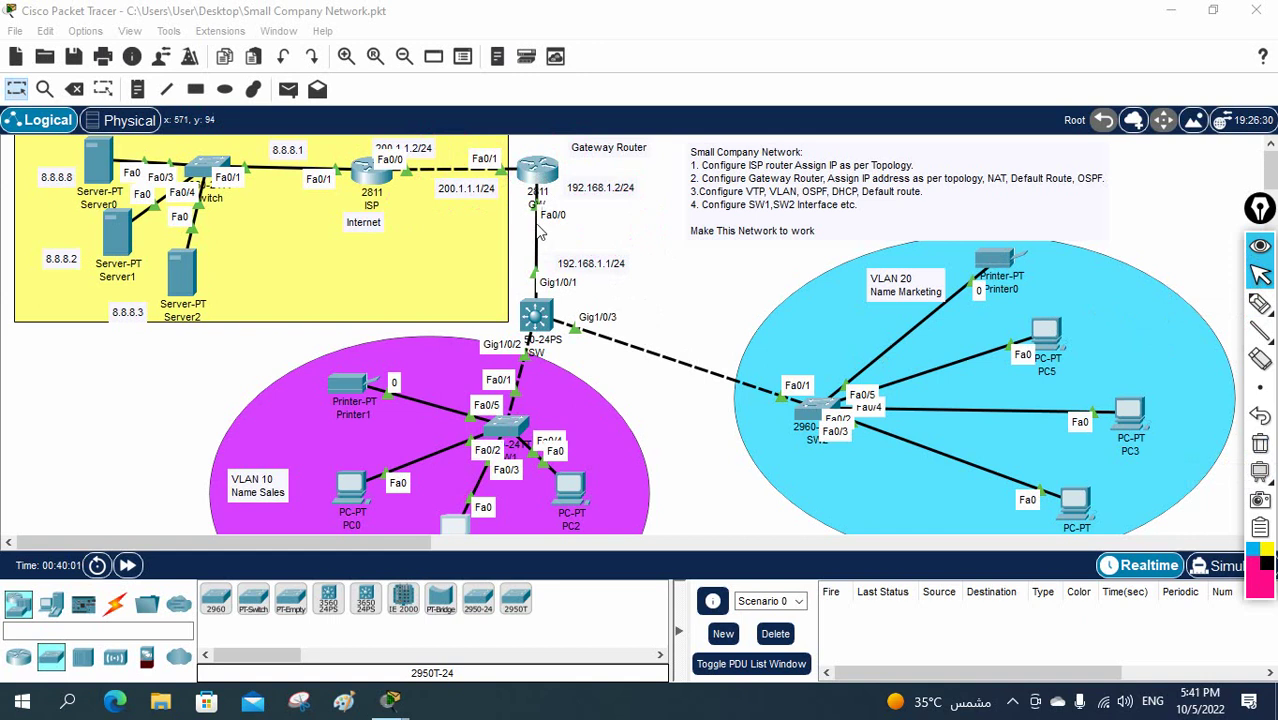
# Step: Ping the Gateway Router's inside address 192.168.1.2 from PC1's Command Prompt
pyautogui.click(541, 172)
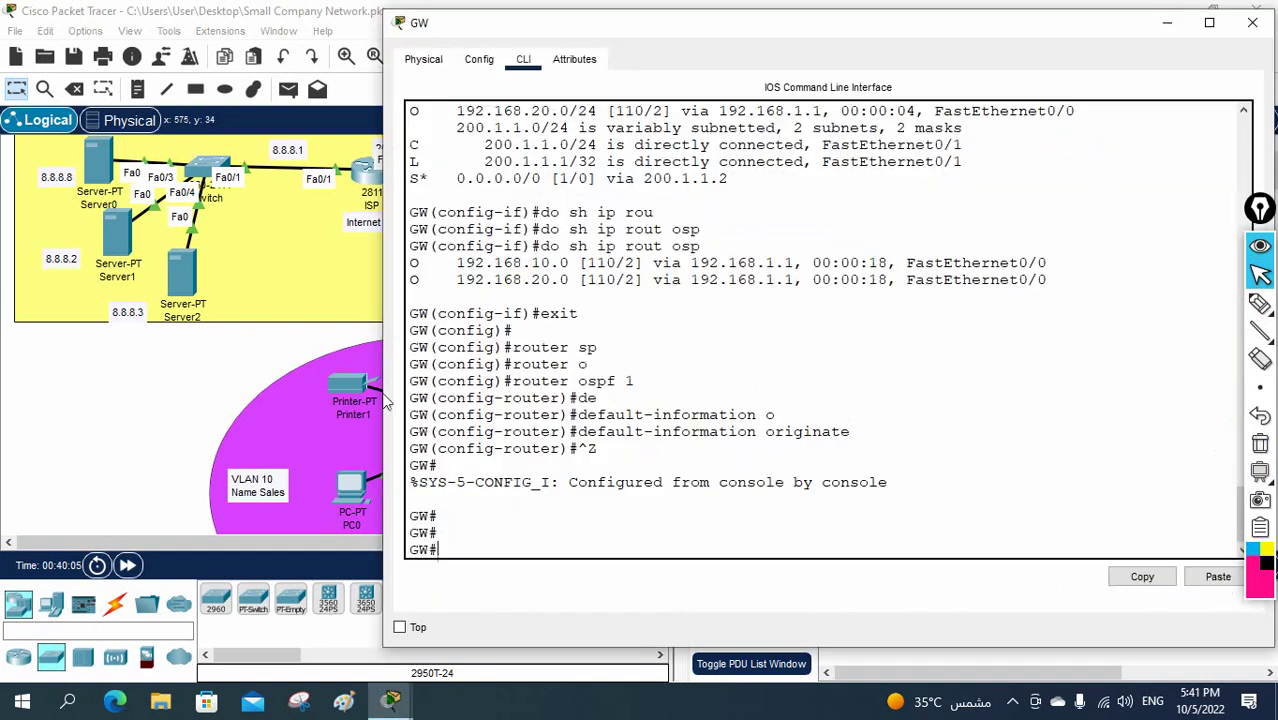
pyautogui.click(163, 431)
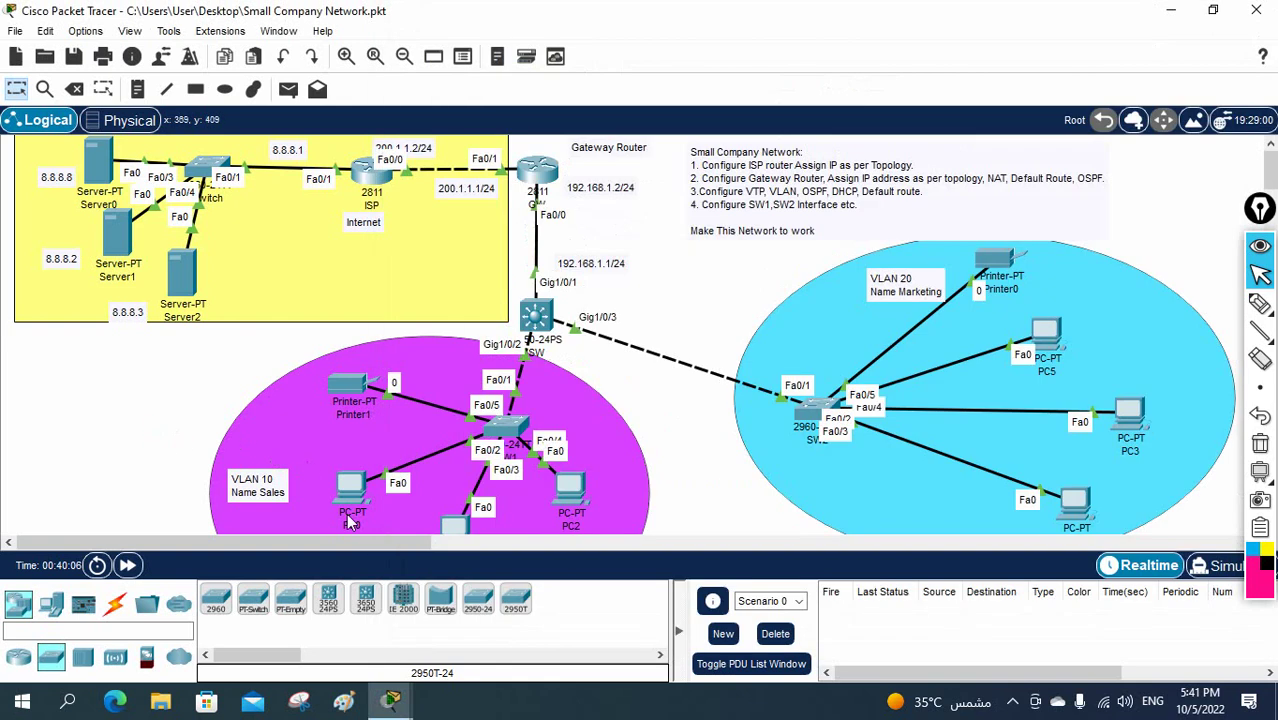
pyautogui.click(461, 516)
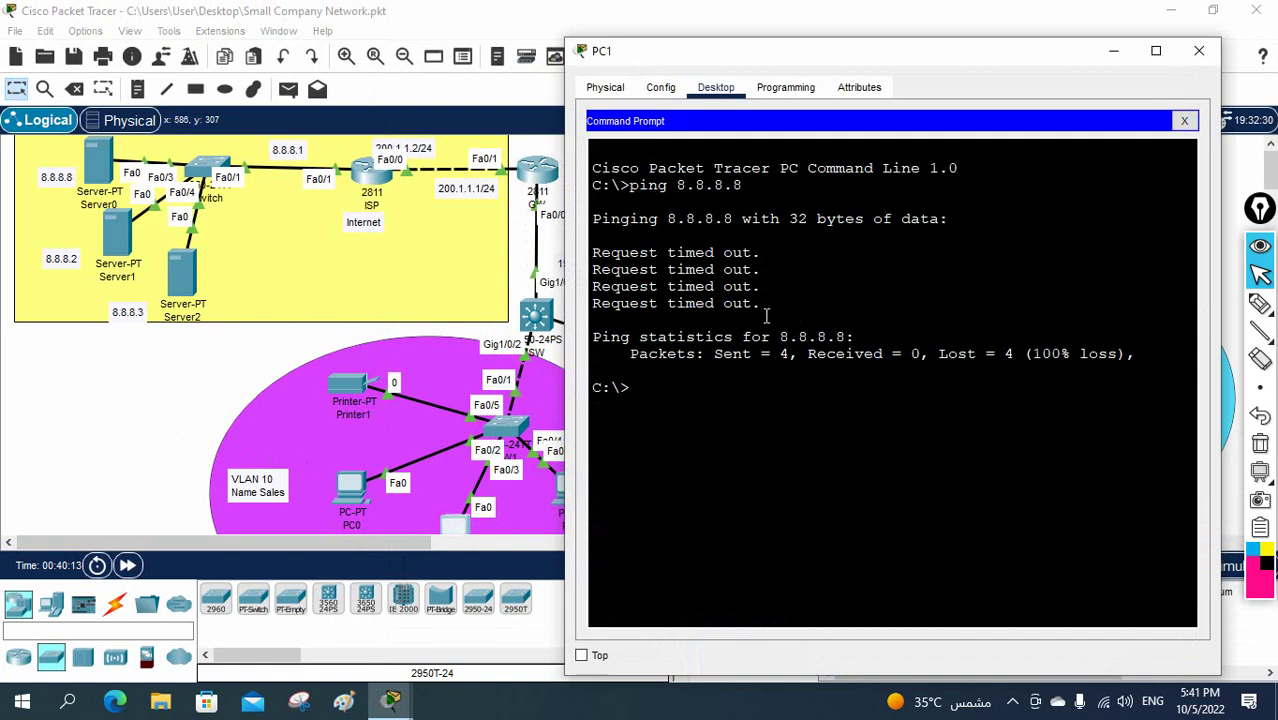
pyautogui.moveTo(673, 58); pyautogui.dragTo(813, 61)
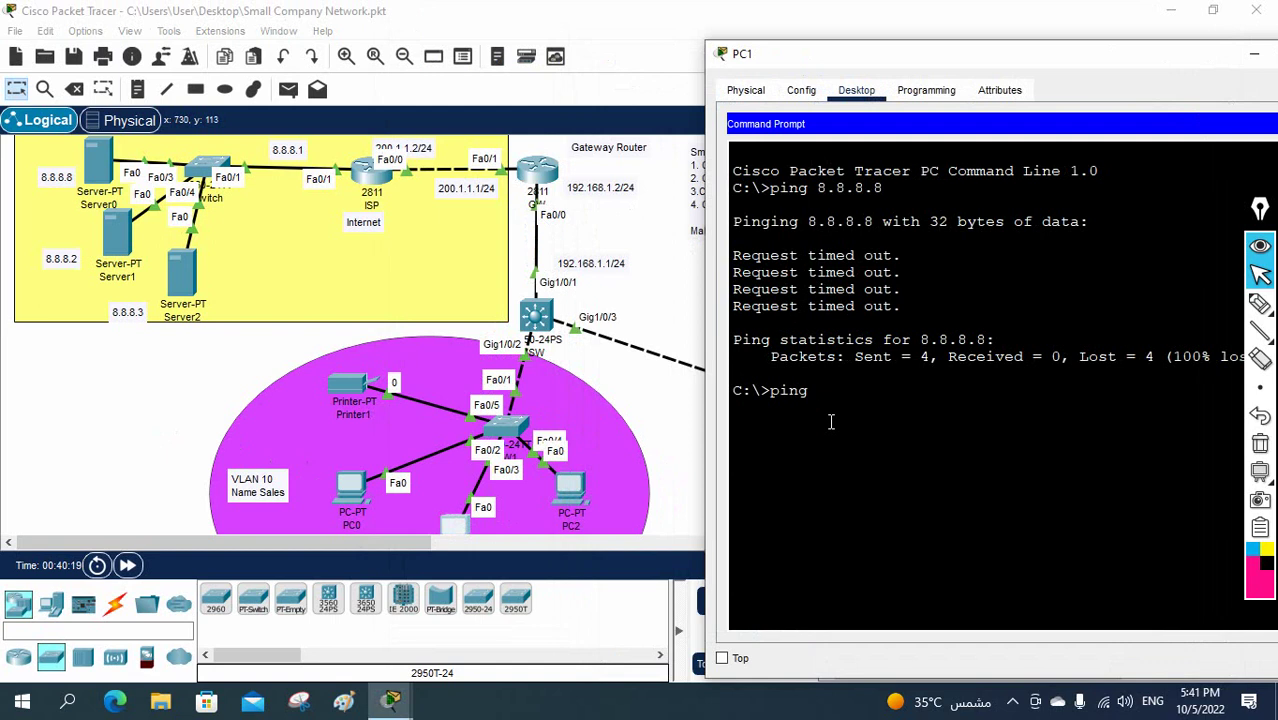
pyautogui.write('192.168.1.2')
pyautogui.press('Return')
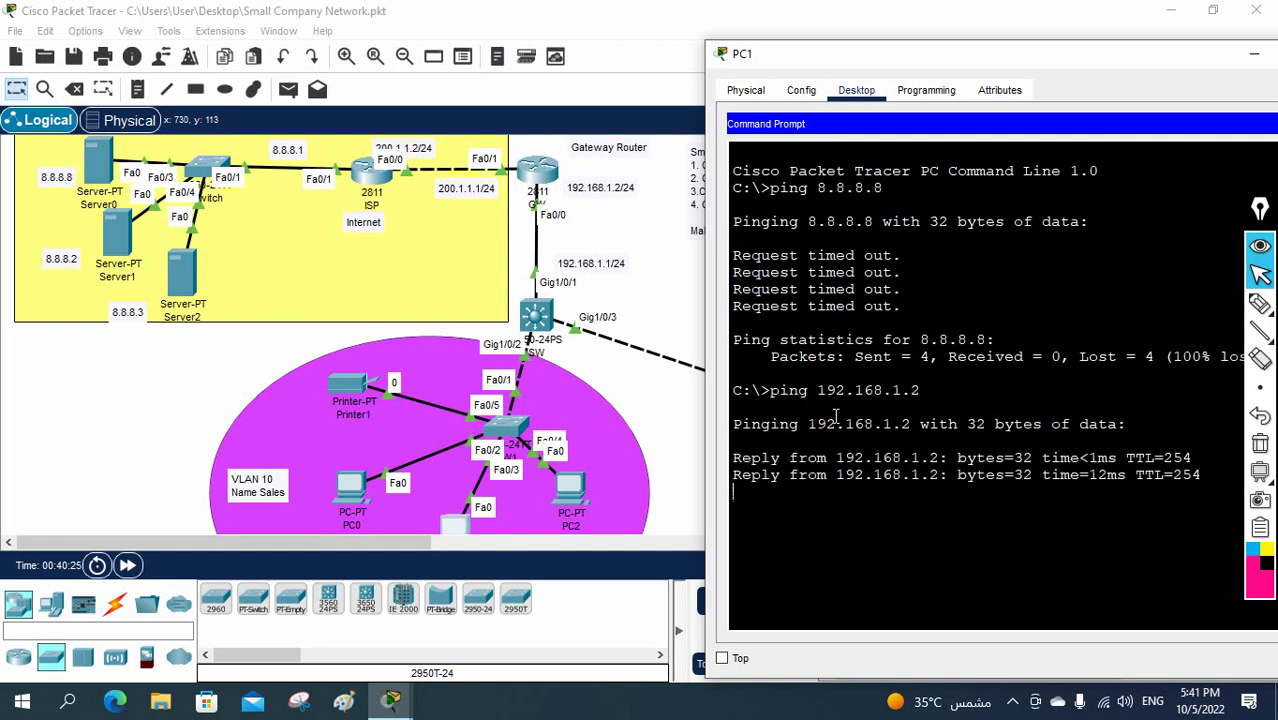
# Step: Pen-mark PC1's path to the Gateway Router, the server address 8.8.8.8 and GW's ISP-side port, and clear all the annotations
pyautogui.click(1260, 303)
pyautogui.moveTo(462, 522)
pyautogui.mouseDown()
pyautogui.moveTo(553, 328)
pyautogui.moveTo(554, 189)
pyautogui.moveTo(586, 143)
pyautogui.moveTo(548, 145)
pyautogui.moveTo(543, 190)
pyautogui.moveTo(643, 180)
pyautogui.moveTo(572, 143)
pyautogui.mouseUp()
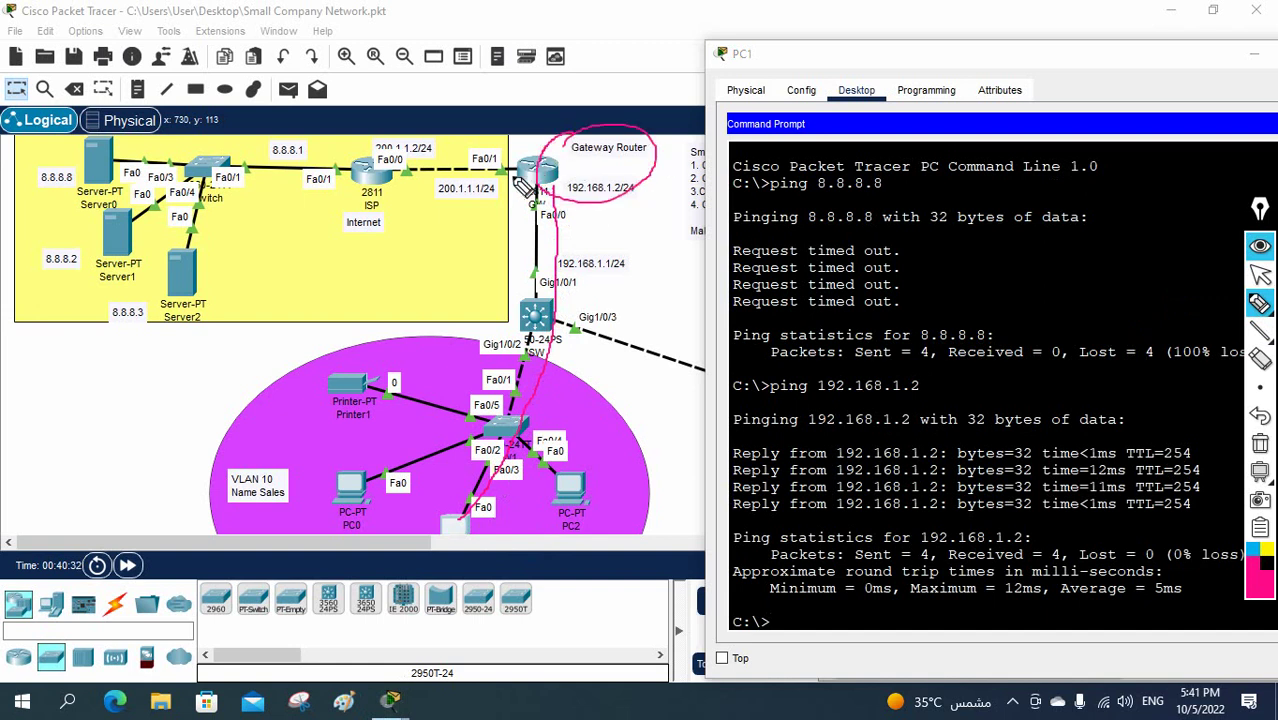
pyautogui.moveTo(42, 197); pyautogui.dragTo(63, 189)
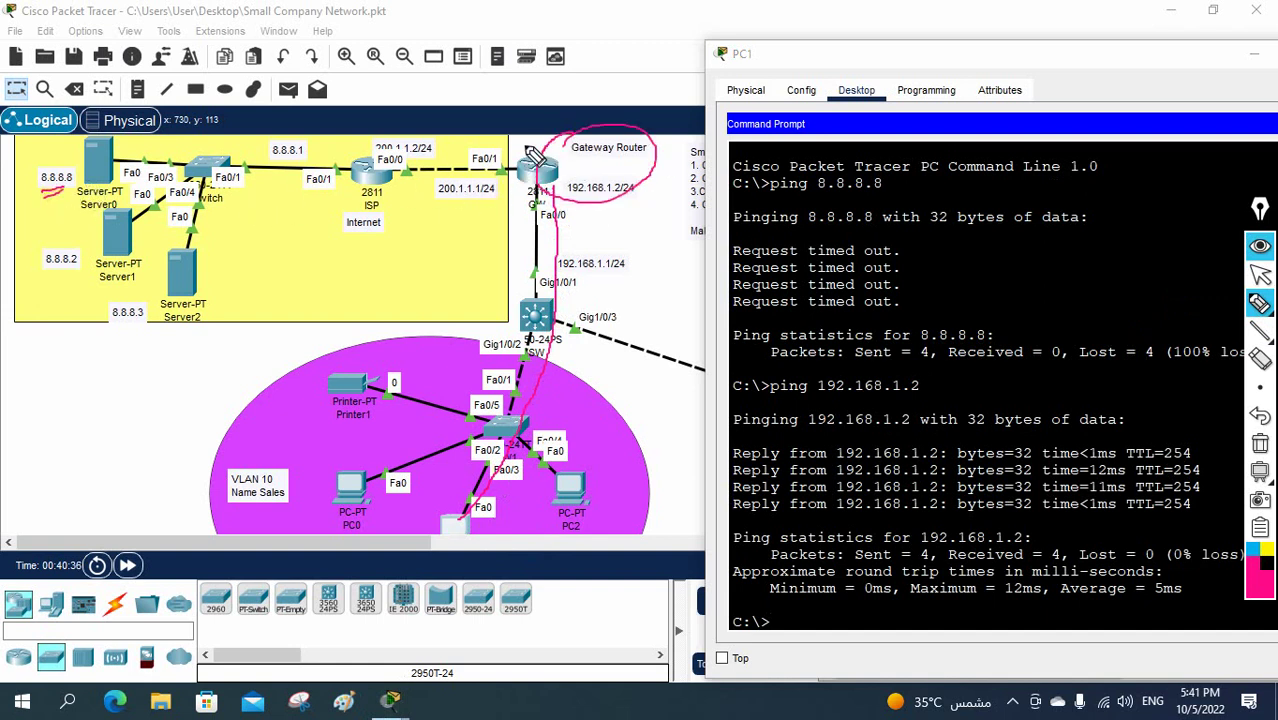
pyautogui.moveTo(502, 137); pyautogui.dragTo(518, 155)
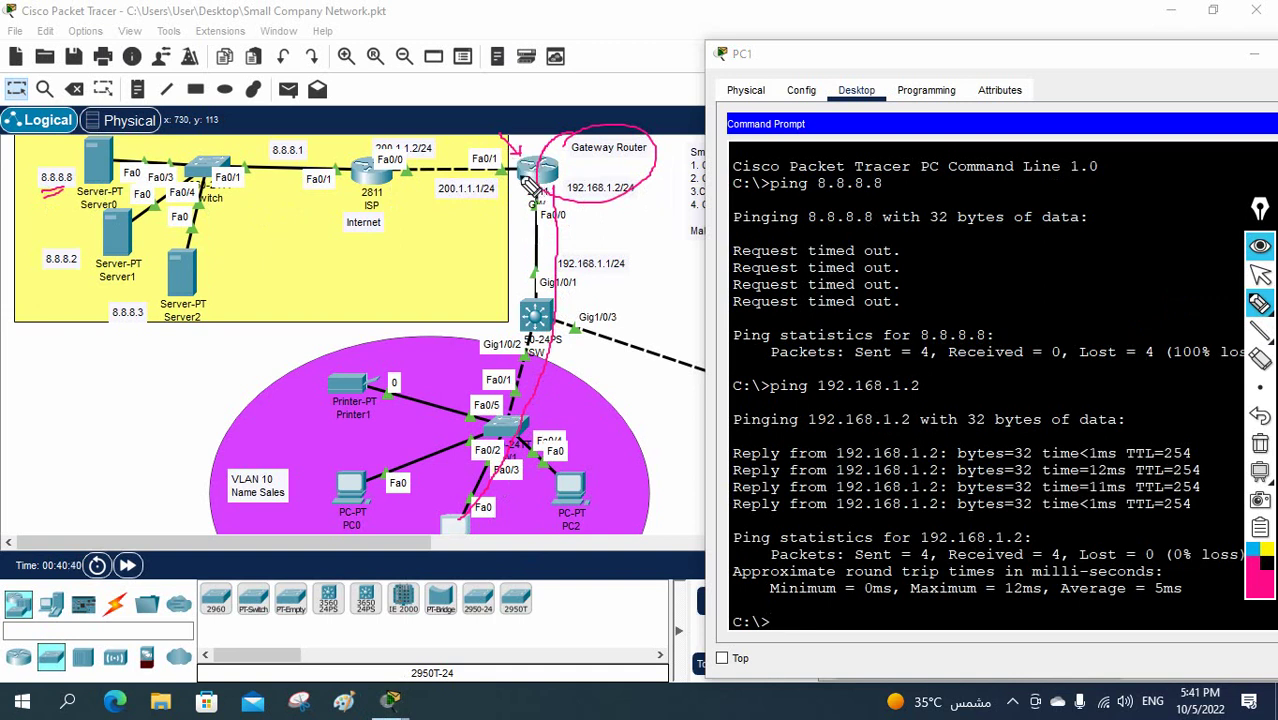
pyautogui.click(1260, 445)
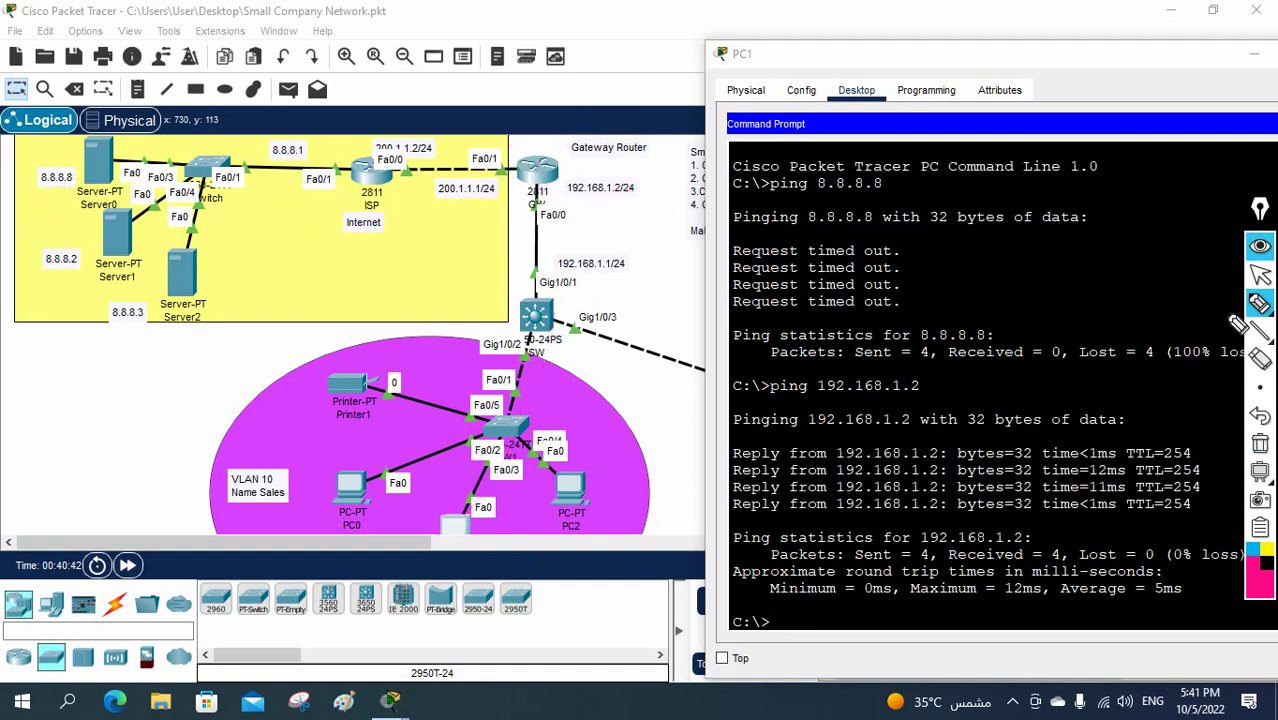
# Step: Put the annotation pen away and close PC1's window to return to the full topology
pyautogui.click(1260, 274)
pyautogui.moveTo(1110, 58); pyautogui.dragTo(955, 93)
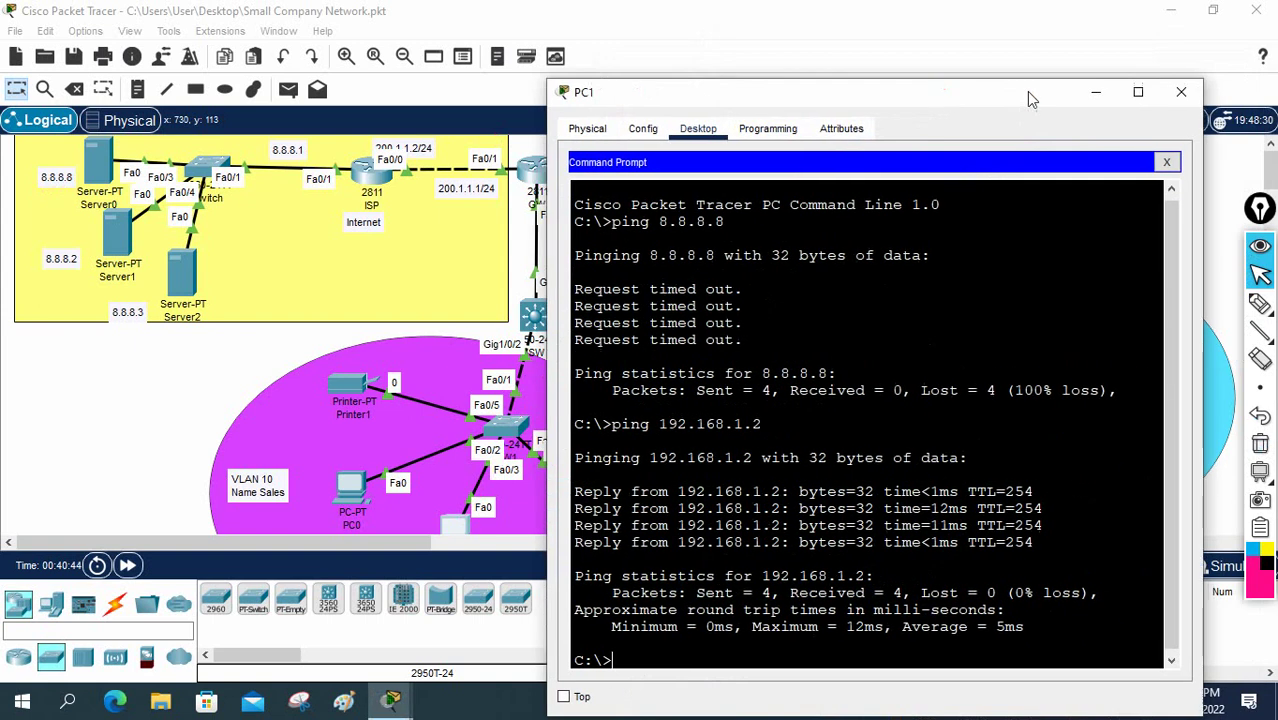
pyautogui.click(1178, 91)
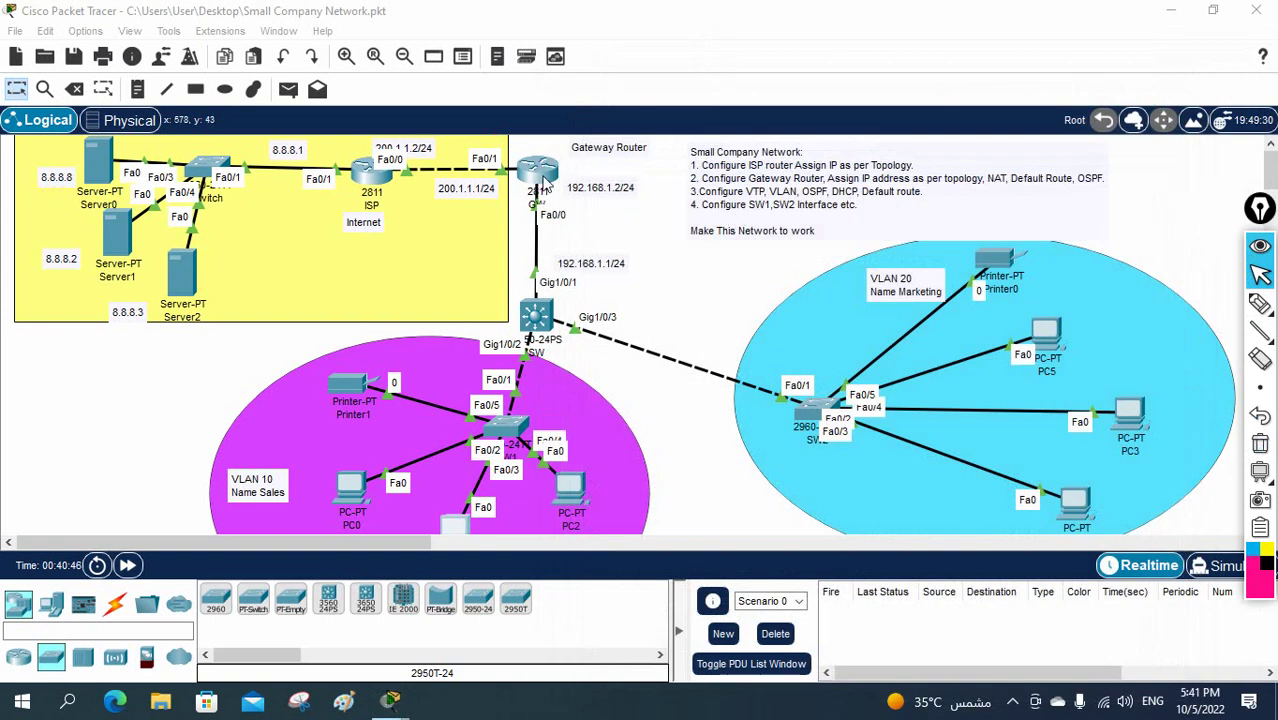